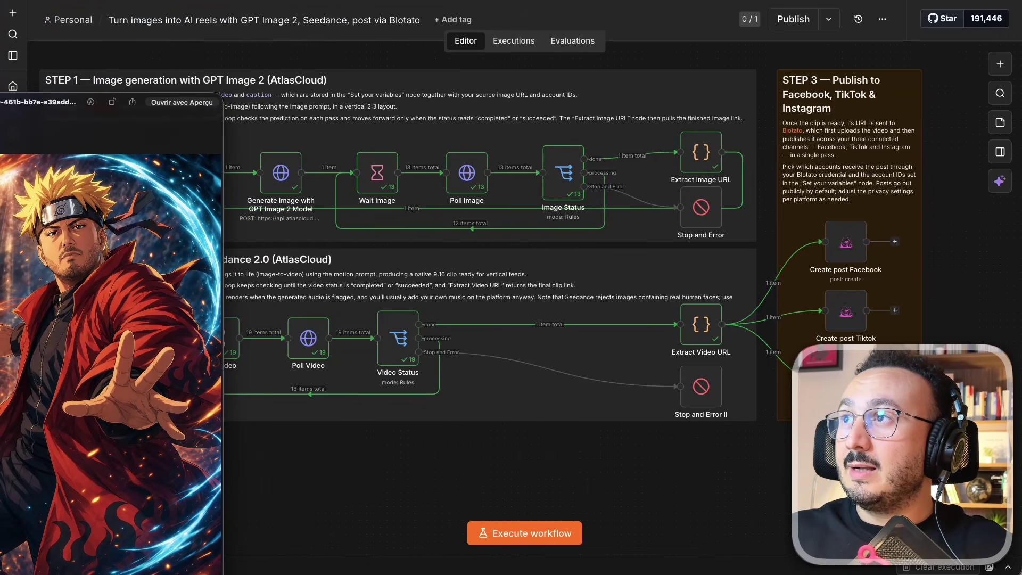
- Preview the anime character's generated image and video, followed by the perfume bottle's source photo and generated video
drag(53, 99, 187, 17)
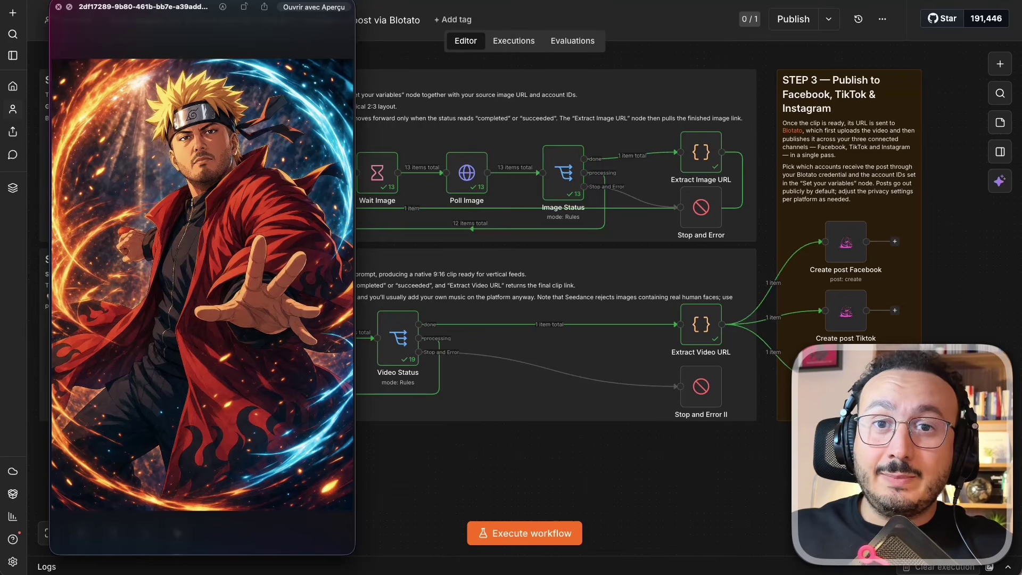
key(Down)
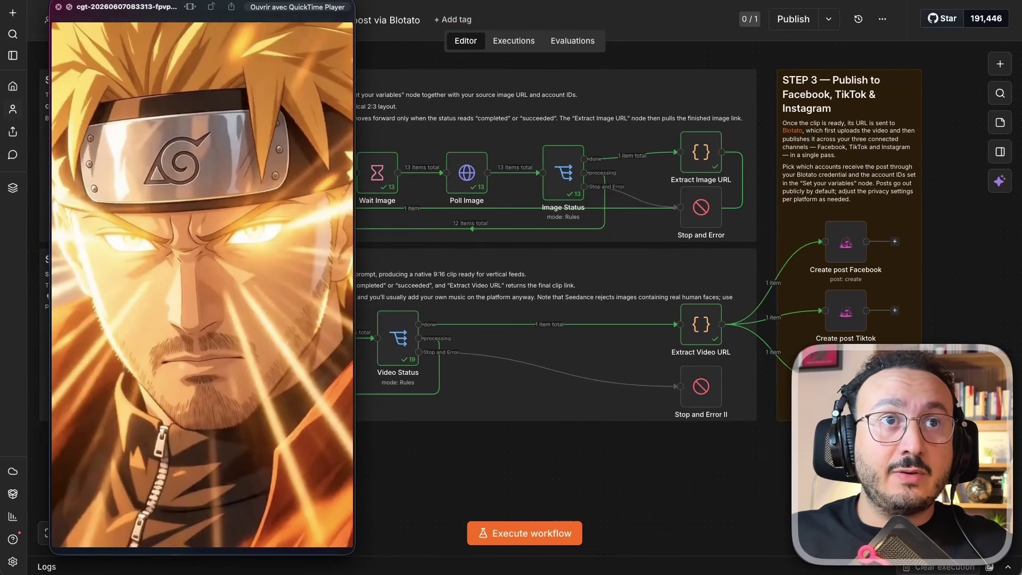
key(Down)
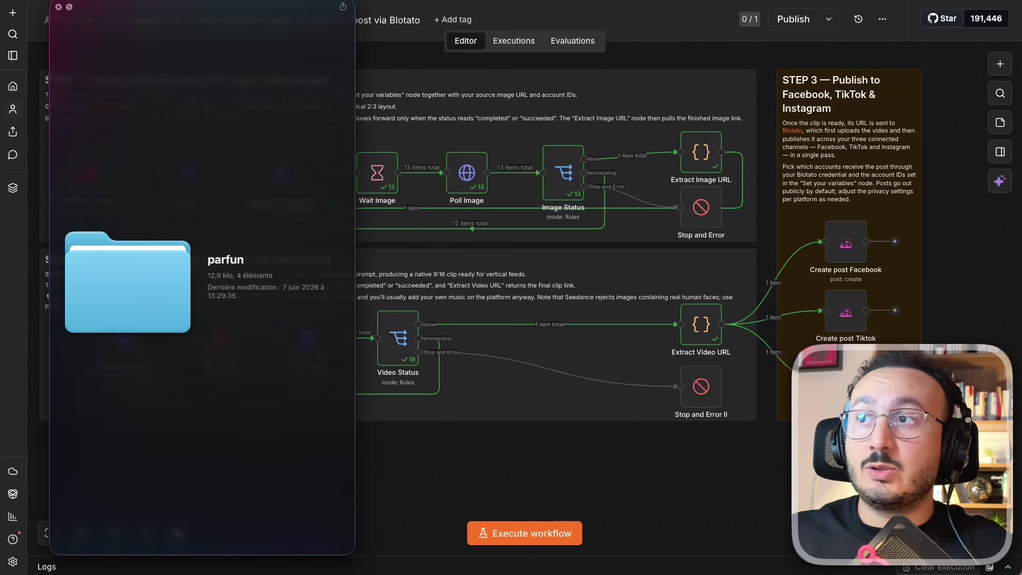
key(Down)
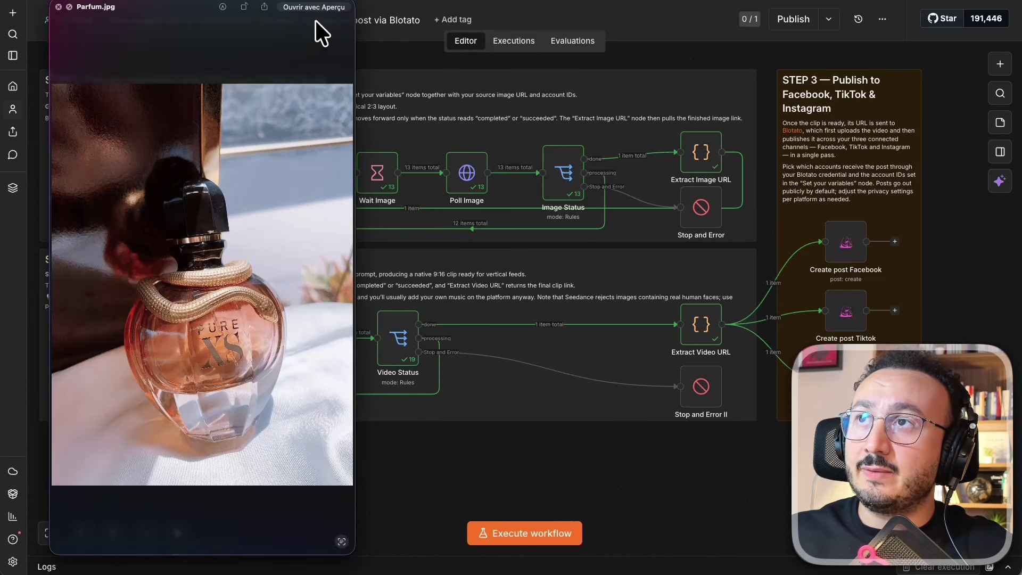
drag(354, 2, 416, 20)
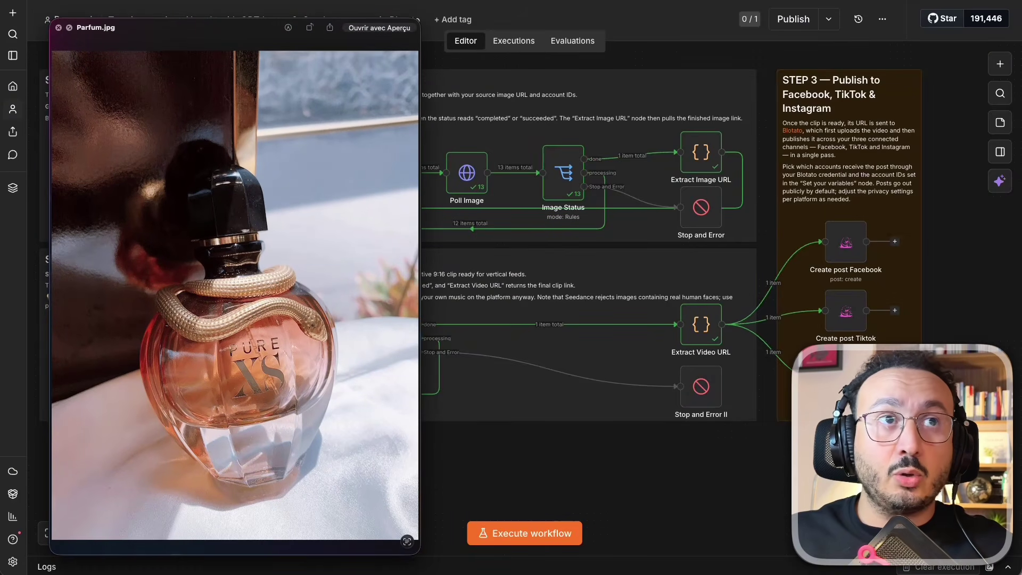
key(Down)
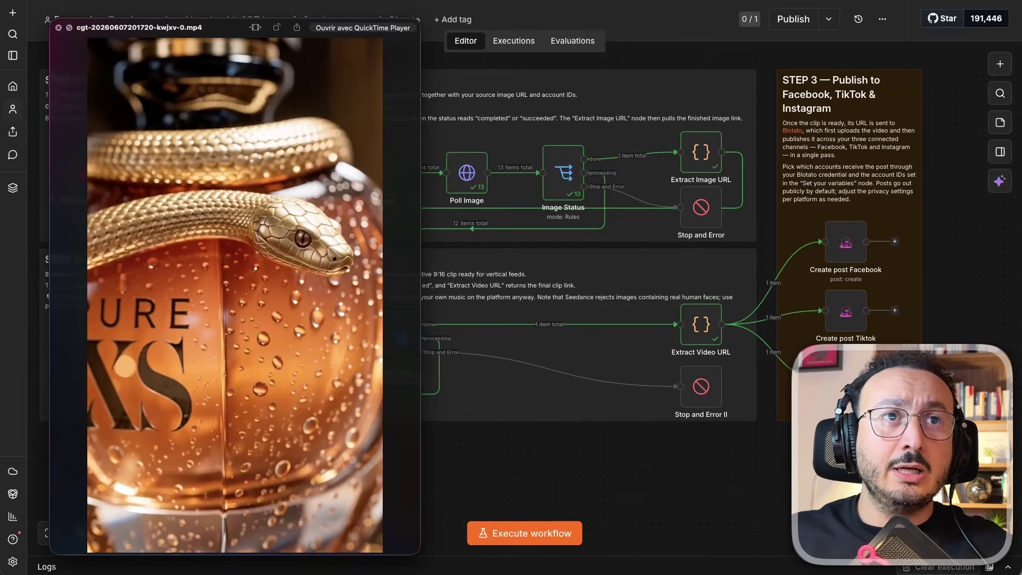
- Preview the watch's source photo, generated image and video, followed by the sneaker files in the chaus folder
key(Right)
key(Right)
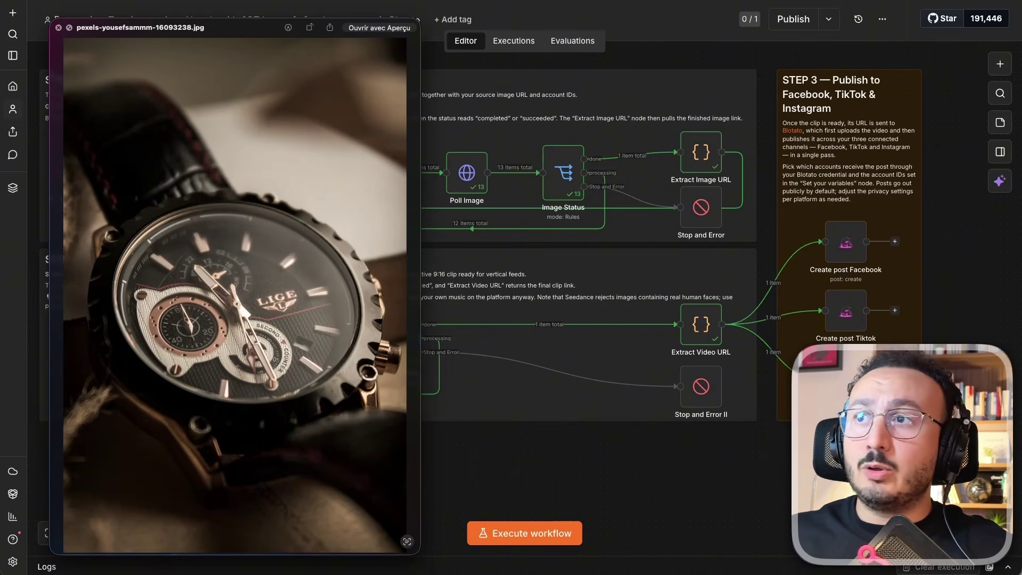
key(Right)
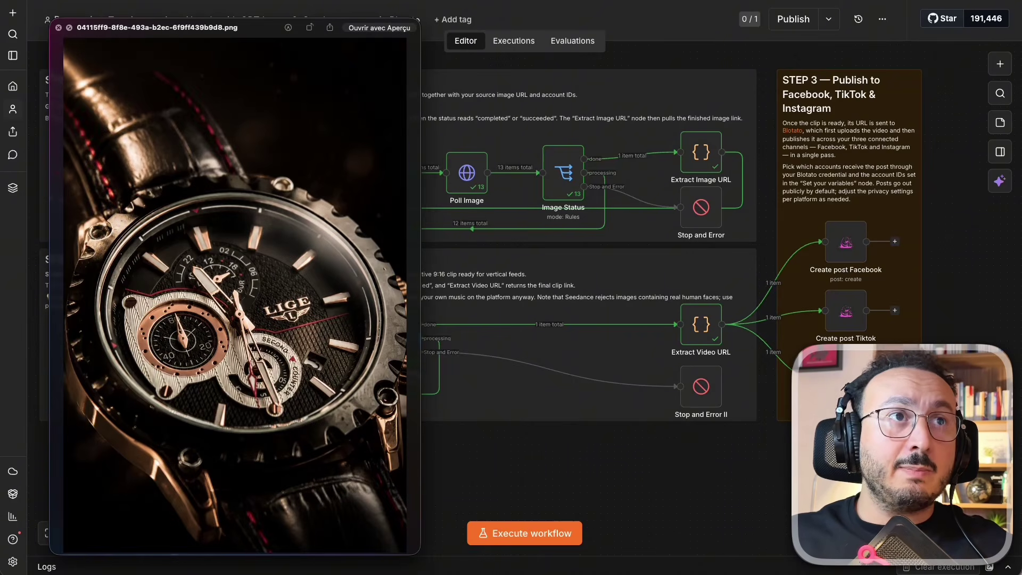
key(Right)
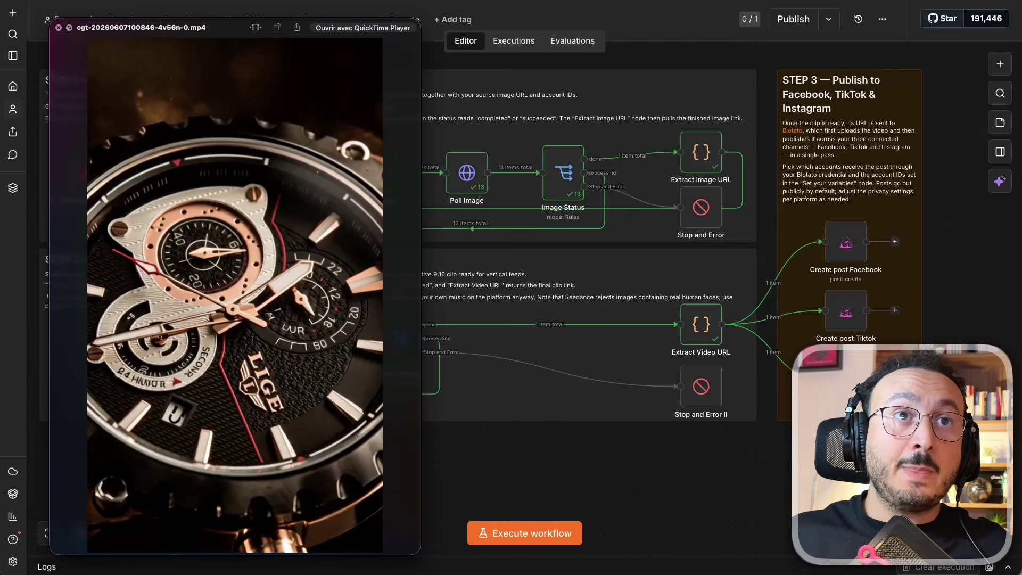
key(Down)
key(Down)
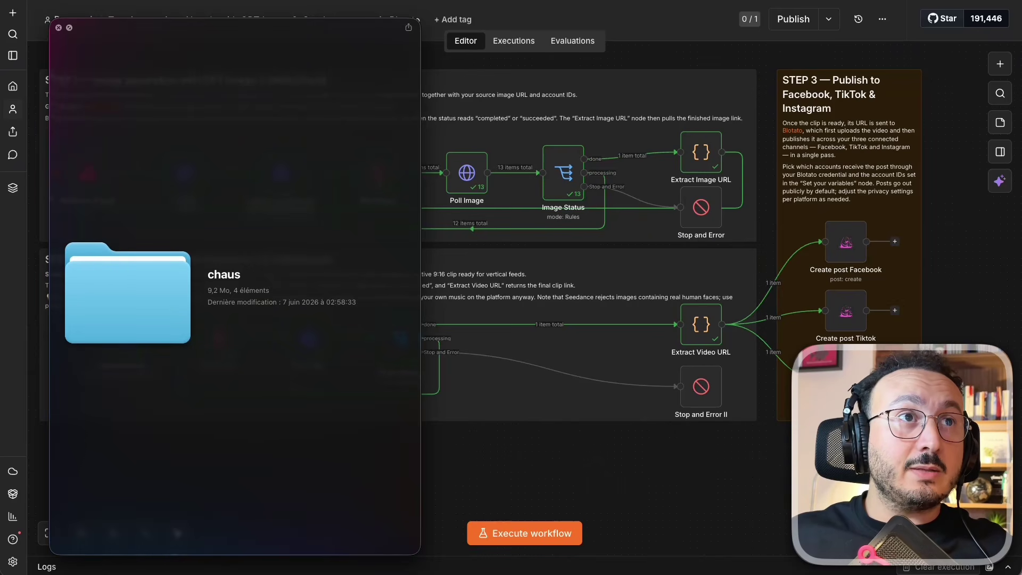
key(Right)
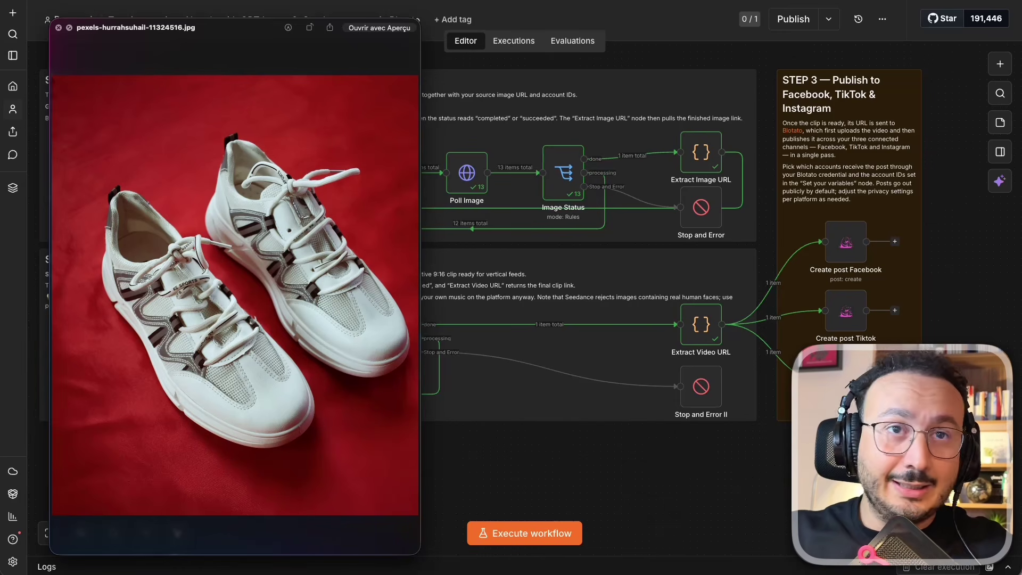
key(Down)
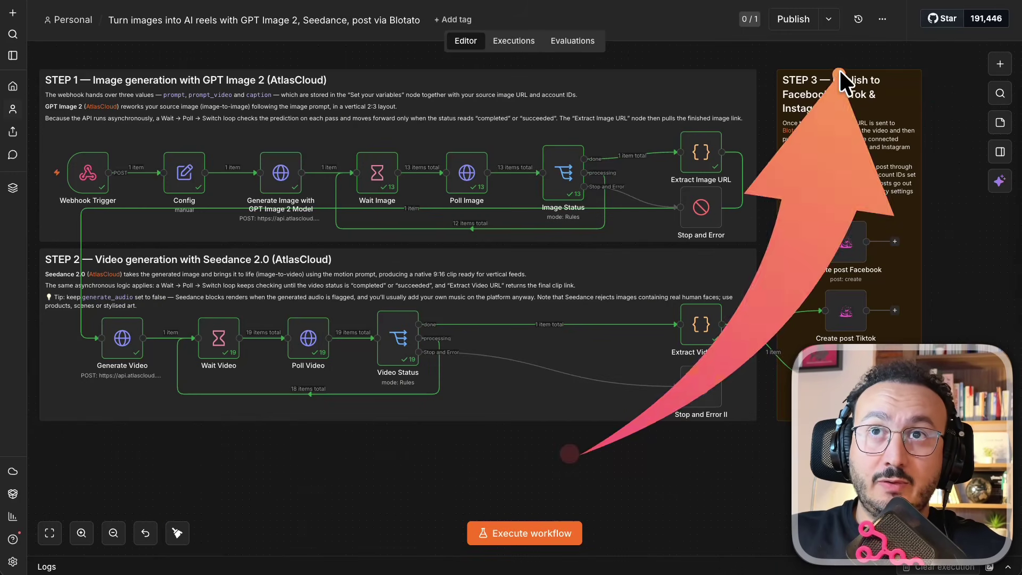
click(882, 24)
click(877, 91)
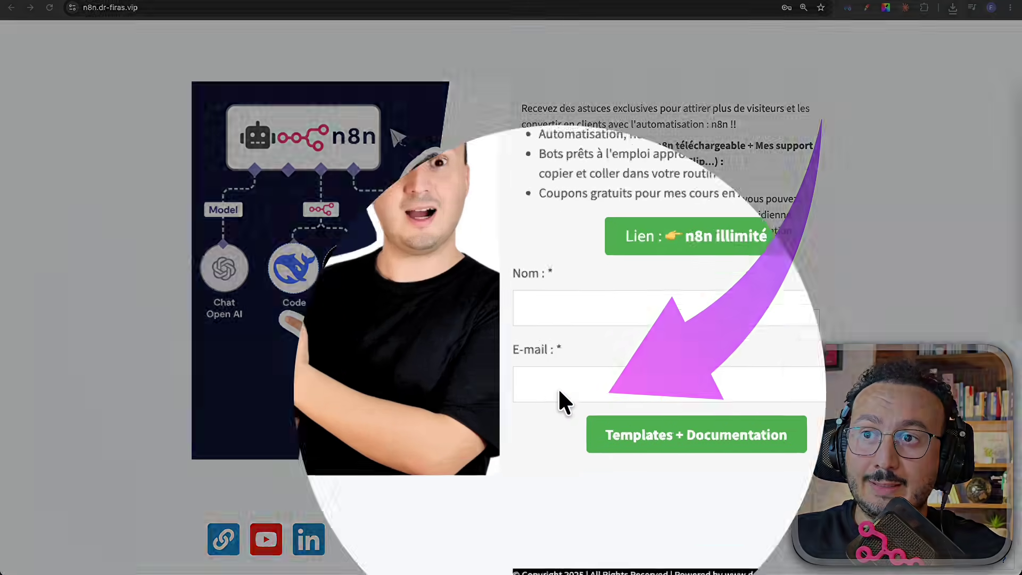
- Request the templates and documentation through the sign-up form on n8n.dr-firas.vip
click(547, 398)
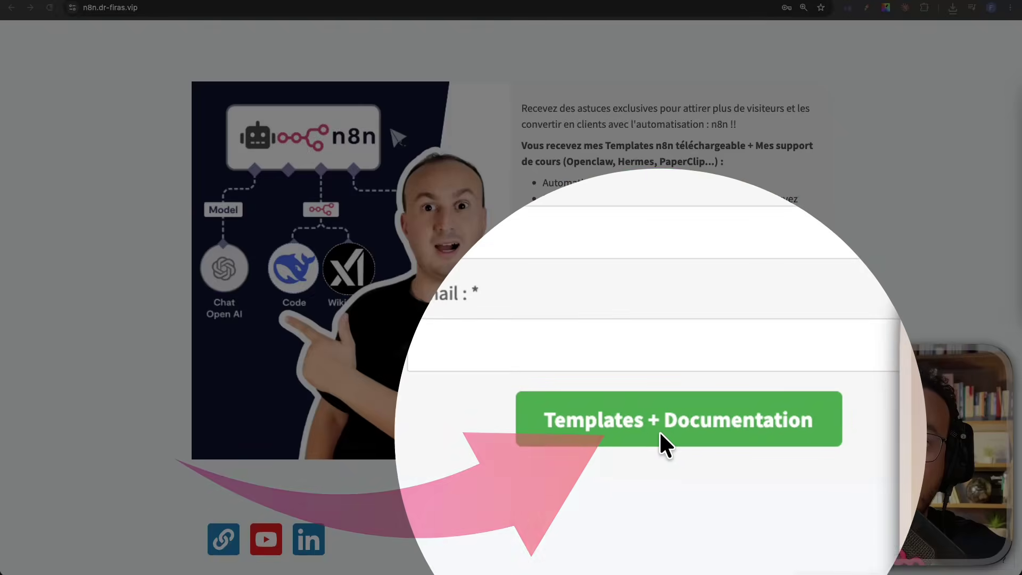
click(660, 432)
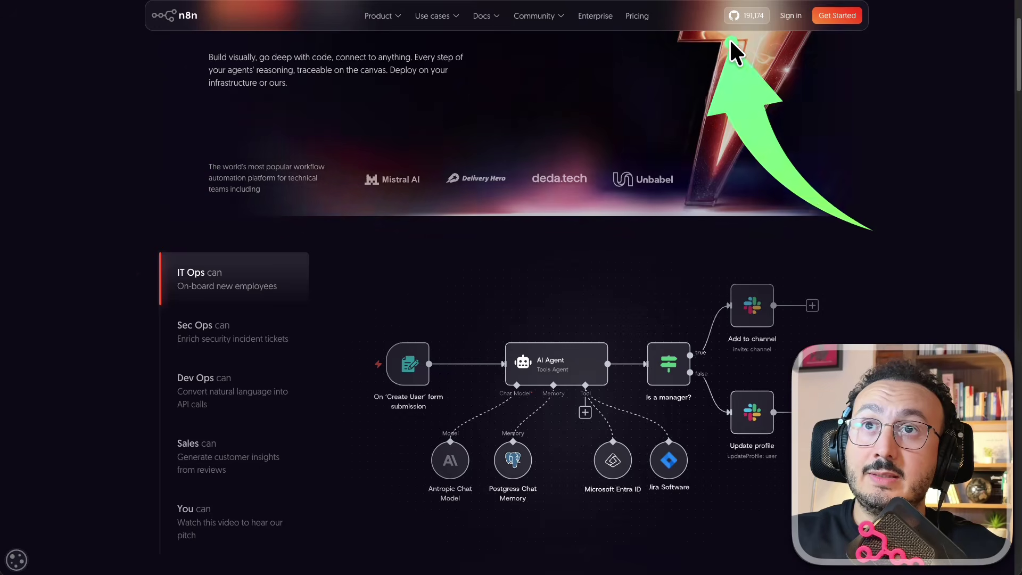
- Open n8n's pricing page and review the Starter plan's included features
click(633, 17)
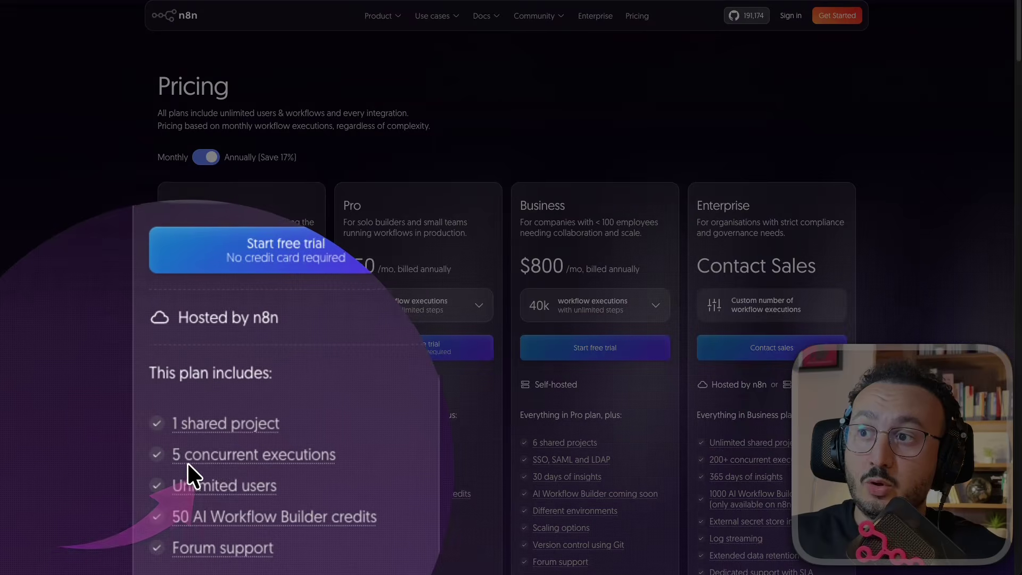
click(206, 461)
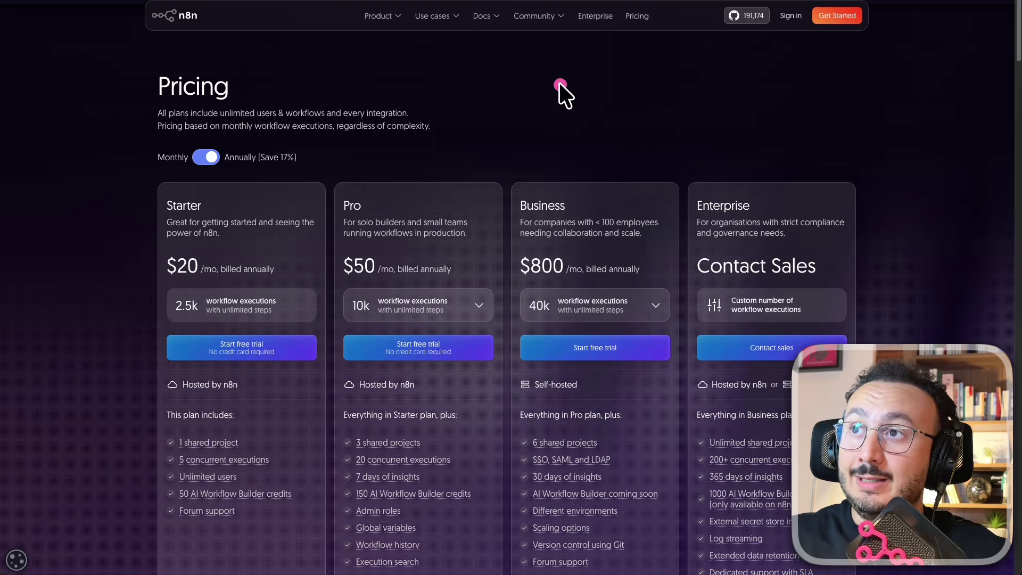
drag(526, 59, 295, 193)
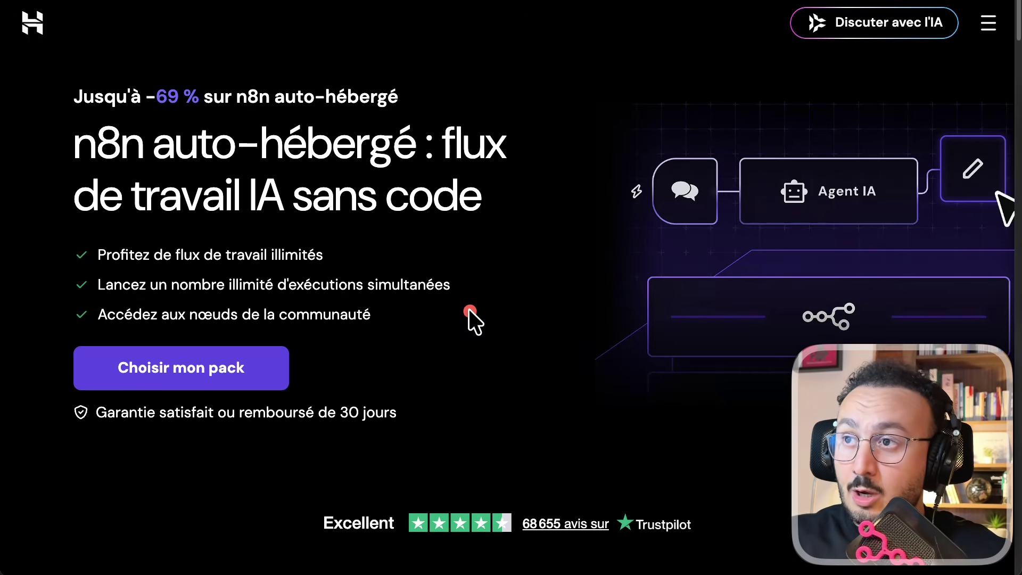
- Compare the prices and server specifications of Hostinger's KVM plans for self-hosted n8n
scroll(245, 416, down, 1)
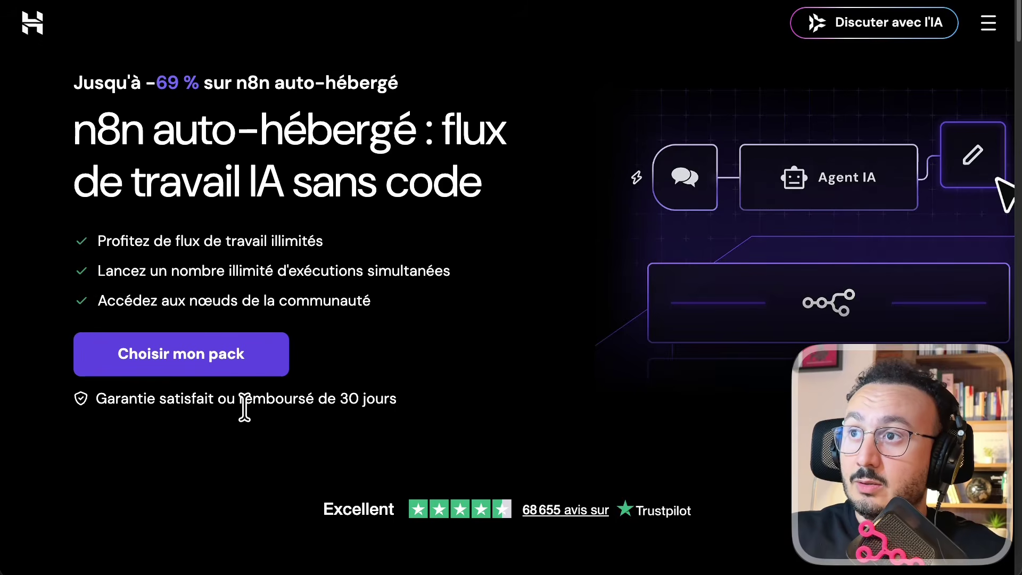
scroll(244, 407, down, 12)
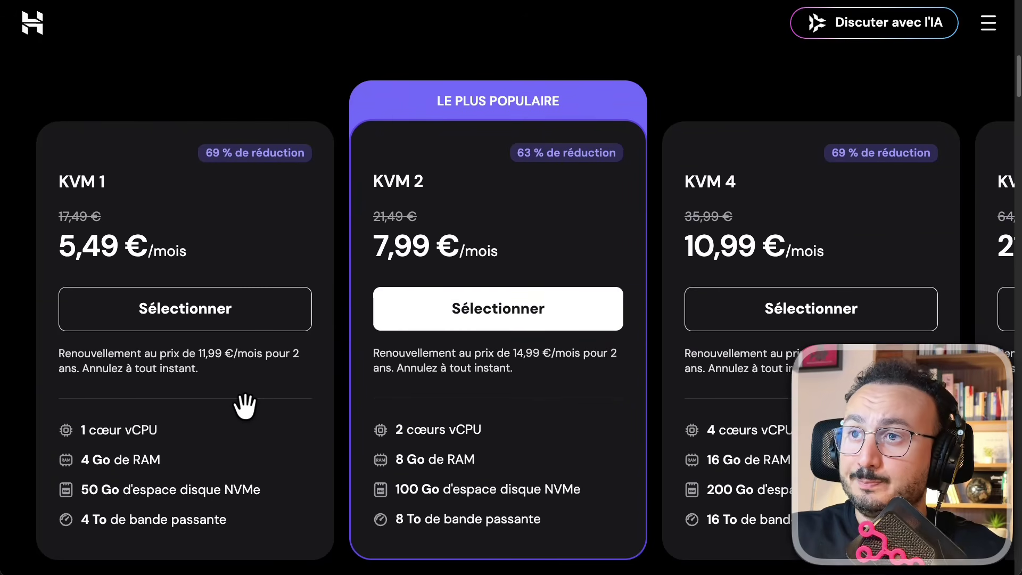
scroll(245, 405, down, 1)
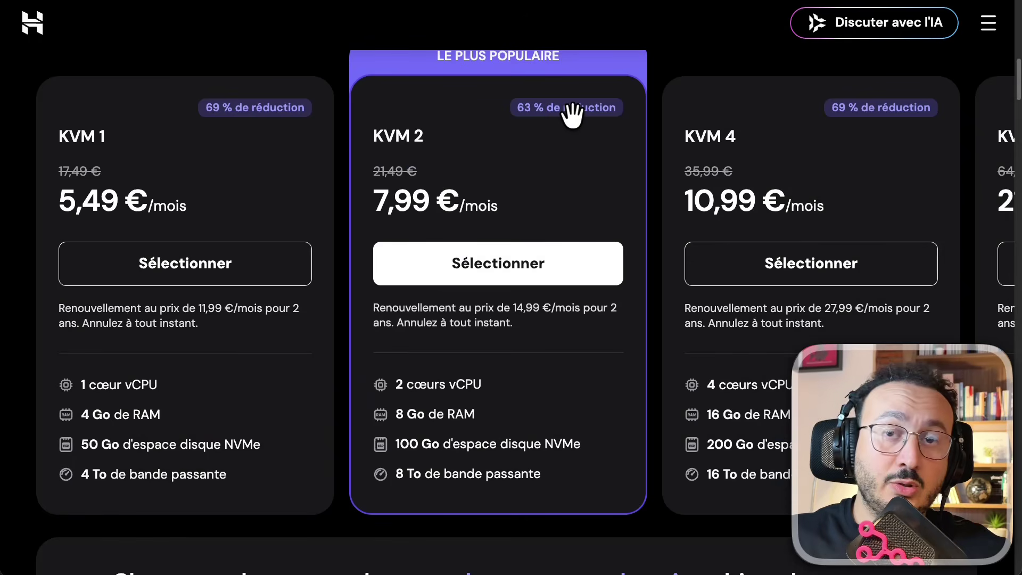
drag(571, 109, 507, 109)
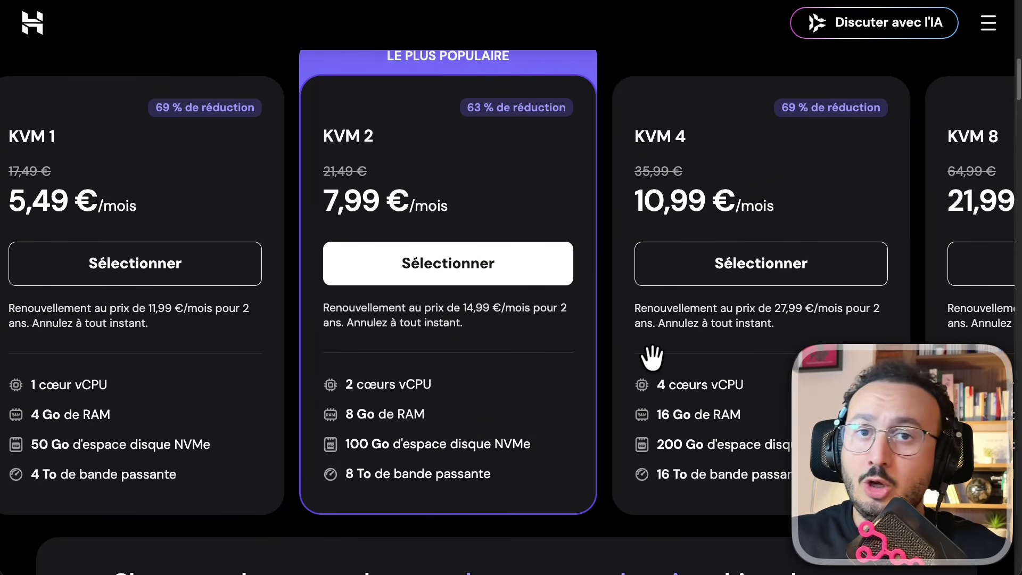
scroll(654, 342, left, 2)
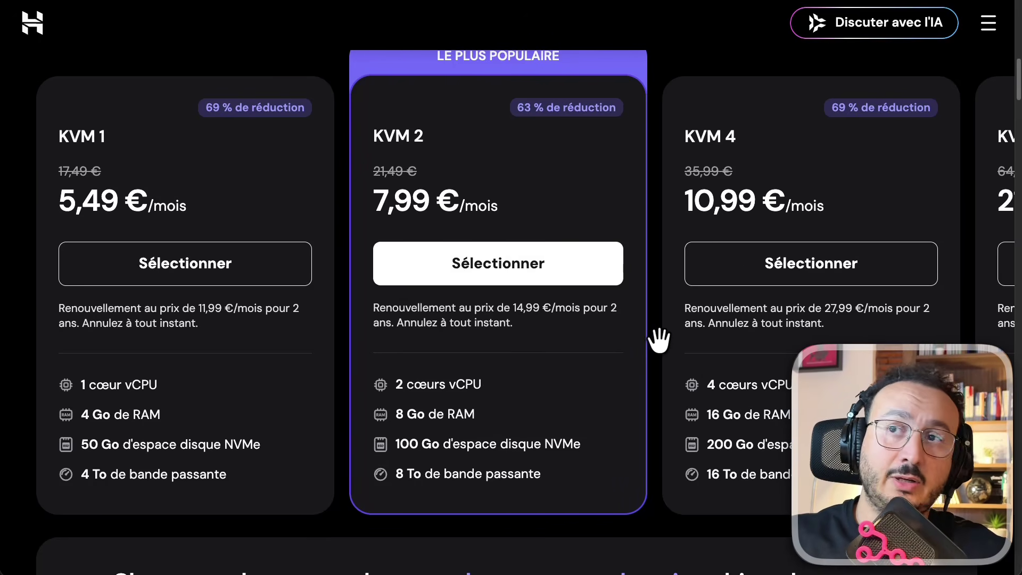
scroll(514, 290, up, 3)
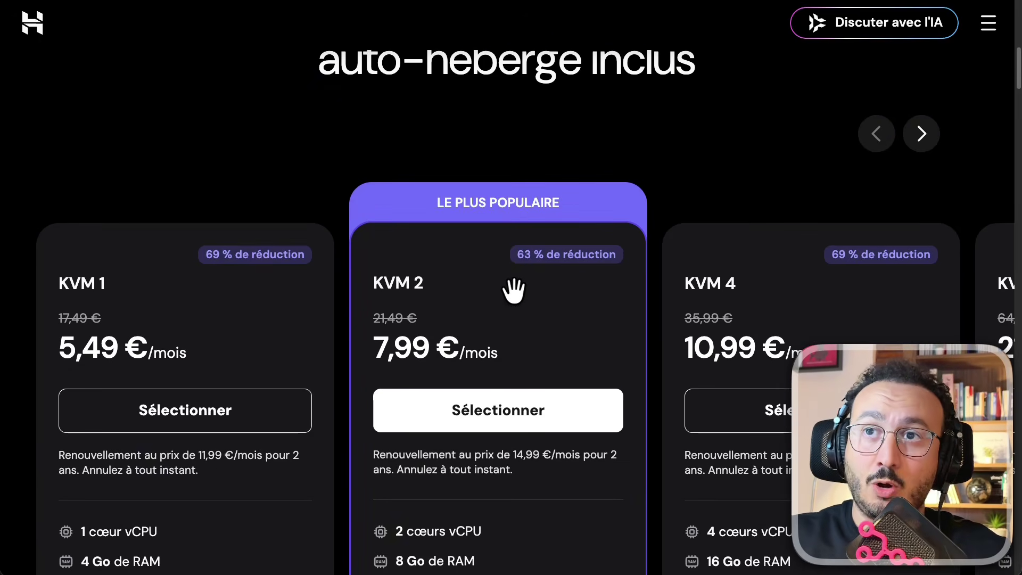
scroll(513, 290, up, 12)
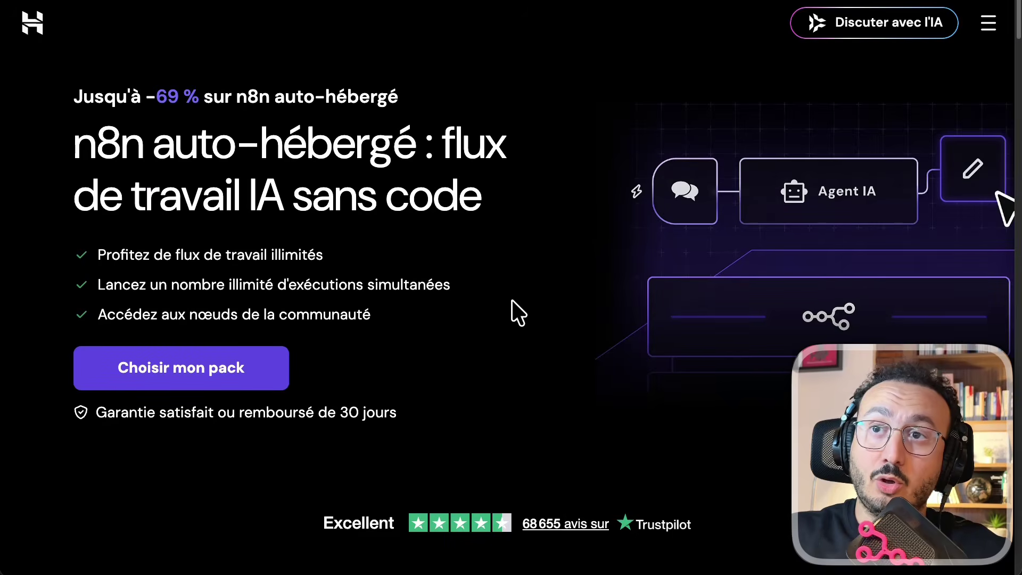
mouse_move(276, 102)
mouse_down()
mouse_move(142, 509)
mouse_move(172, 539)
mouse_up()
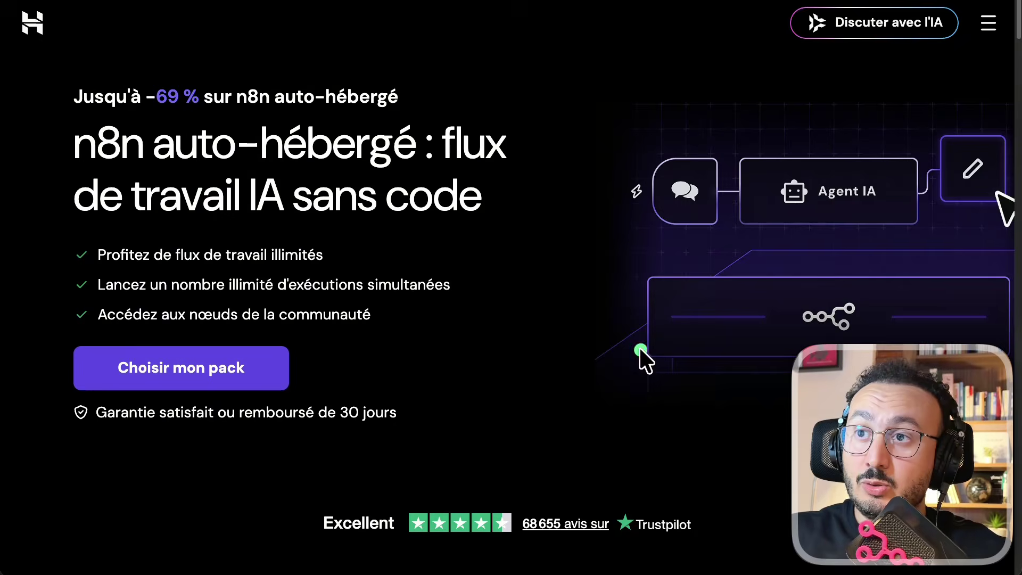
- Select the KVM 2 plan for self-hosted n8n and open its cart
scroll(513, 392, down, 8)
scroll(531, 357, down, 6)
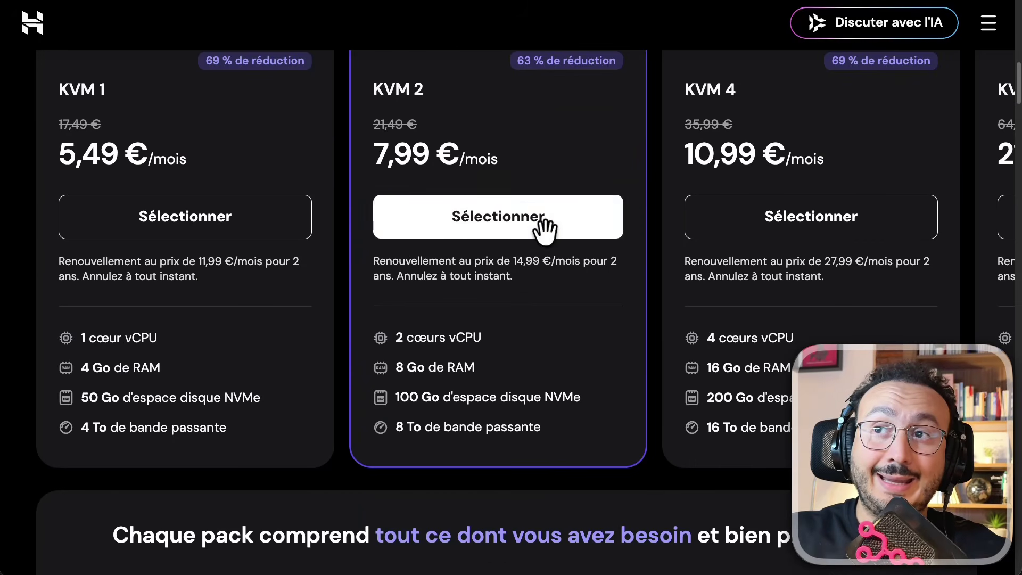
click(469, 207)
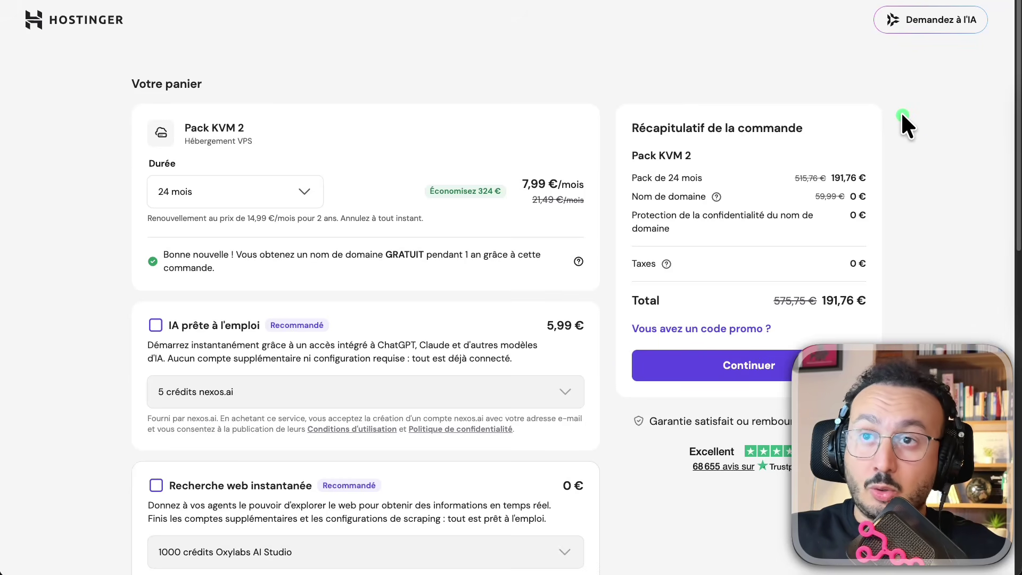
- Apply the promo code GON8N to the KVM 2 order
click(699, 325)
text(GO)
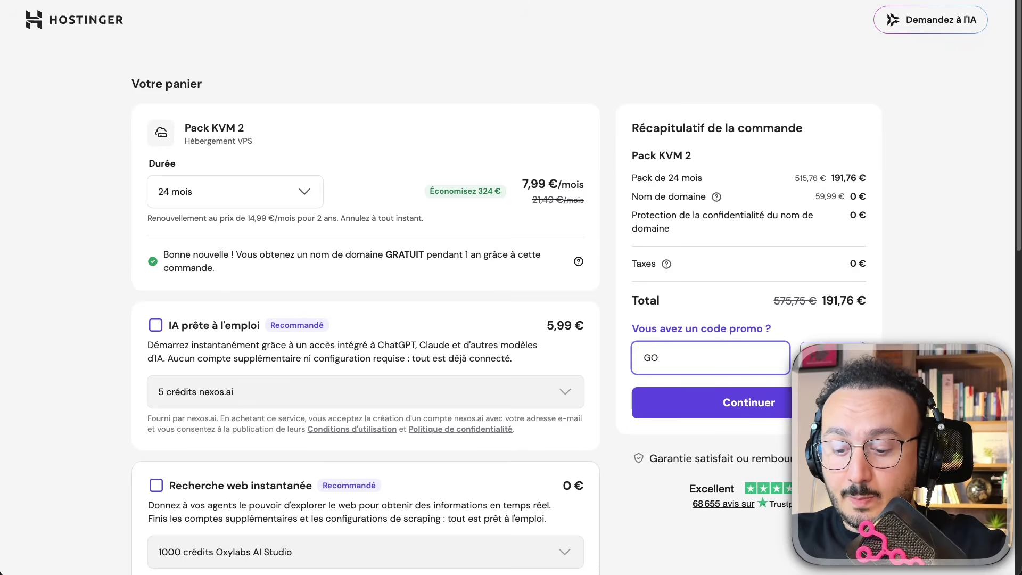
text(N!)
key(BackSpace)
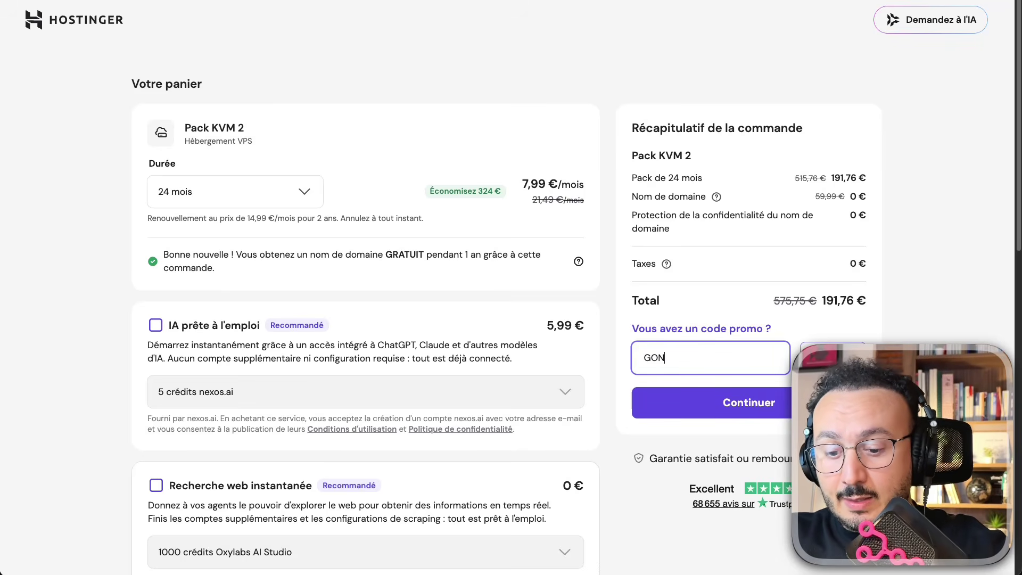
text(8N)
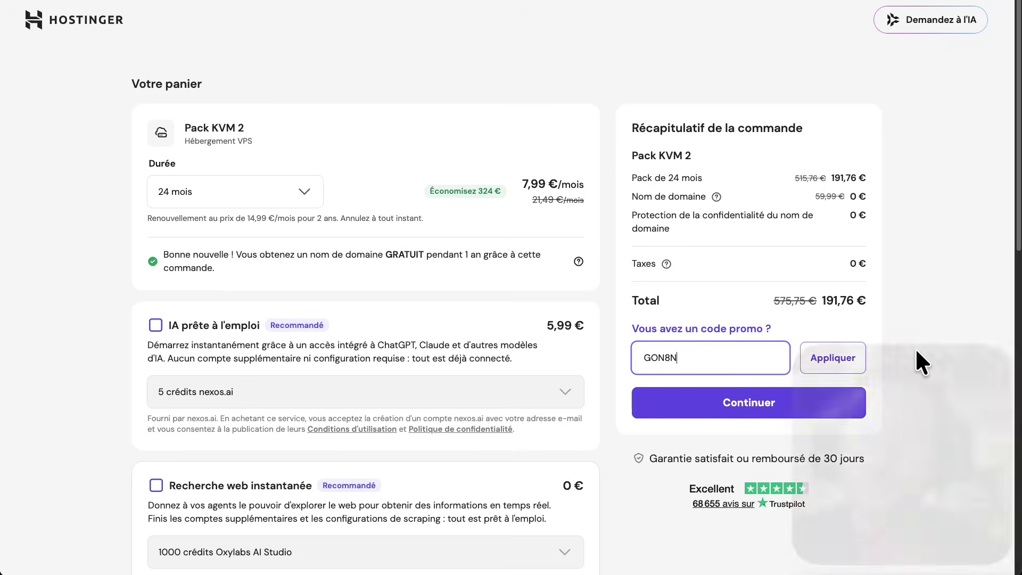
click(834, 358)
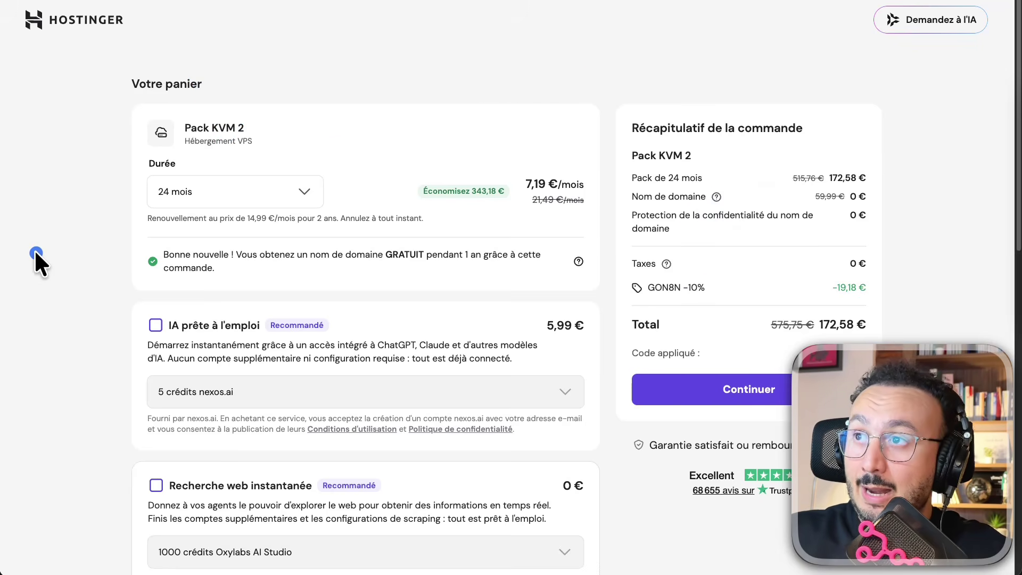
- Search the VPS operating system and application choices for n8n
scroll(80, 340, down, 10)
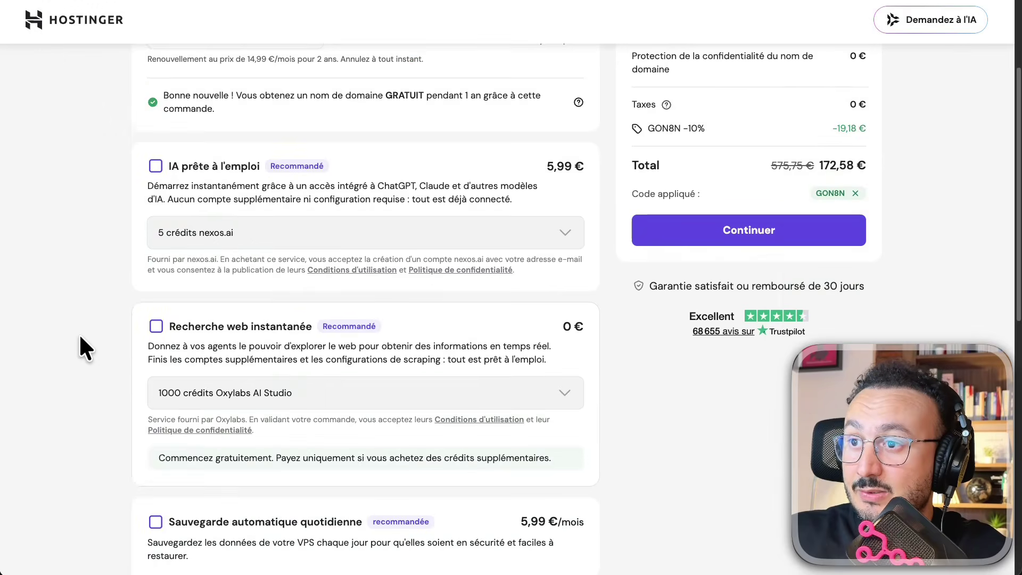
scroll(80, 346, down, 4)
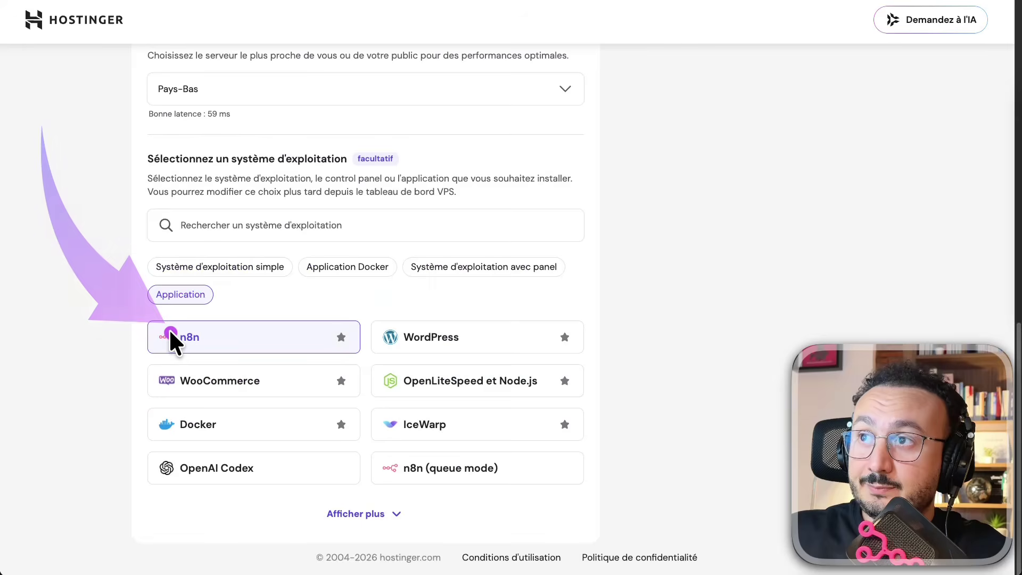
click(212, 220)
text(n8n)
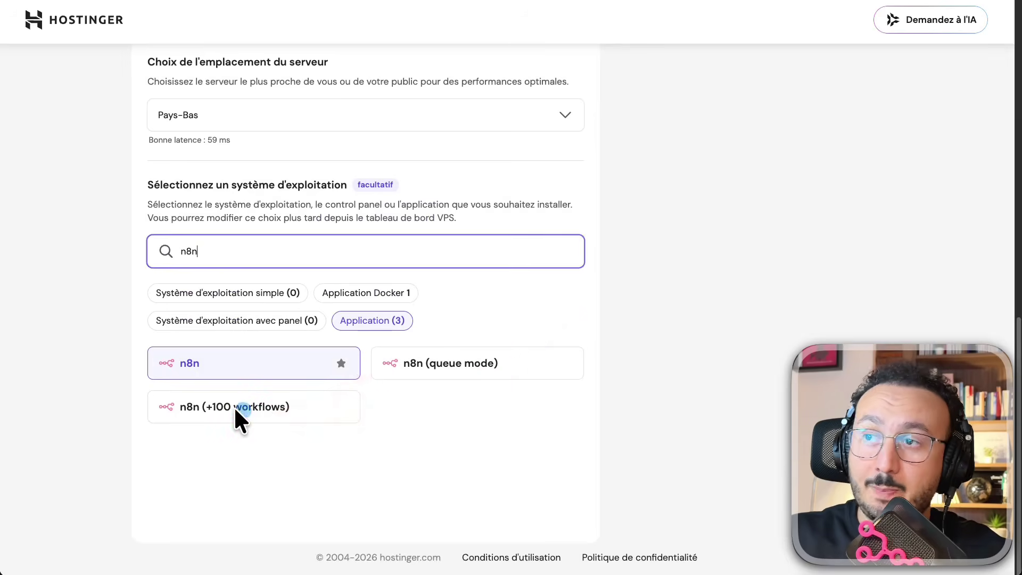
- Choose the n8n (+100 workflows) application for the VPS, confirm it, and continue the KVM 2 order
click(222, 407)
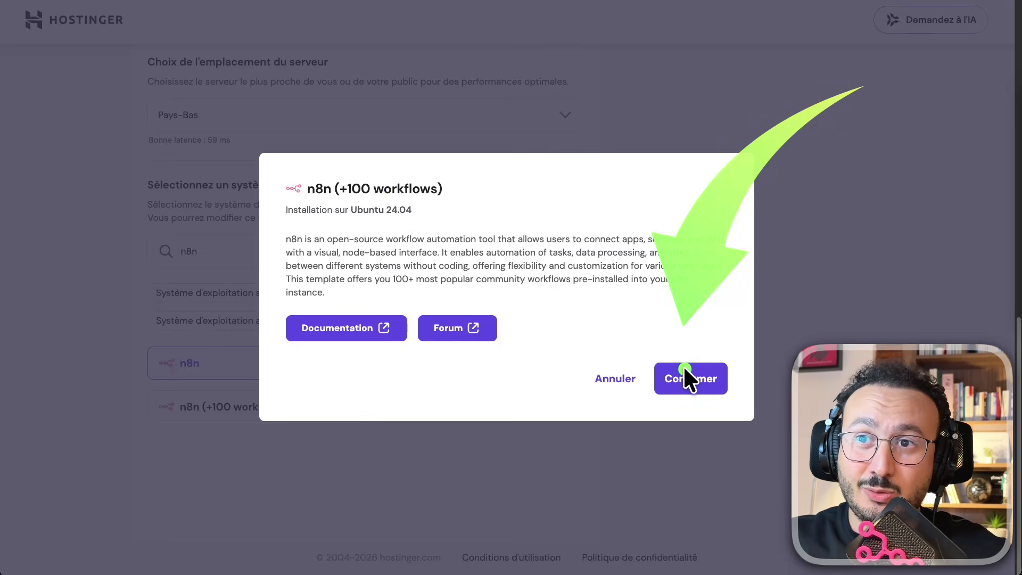
click(698, 380)
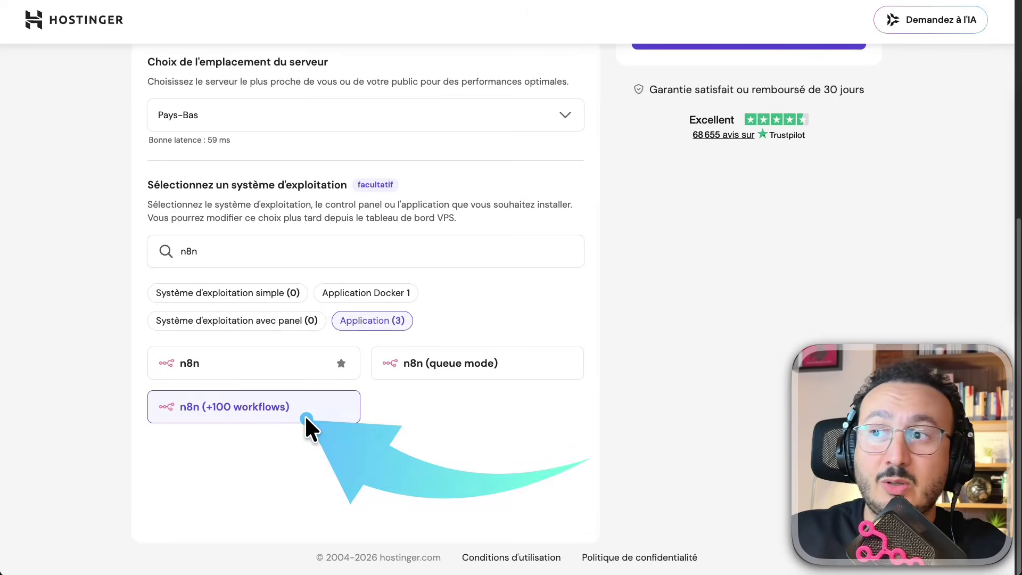
scroll(800, 320, up, 3)
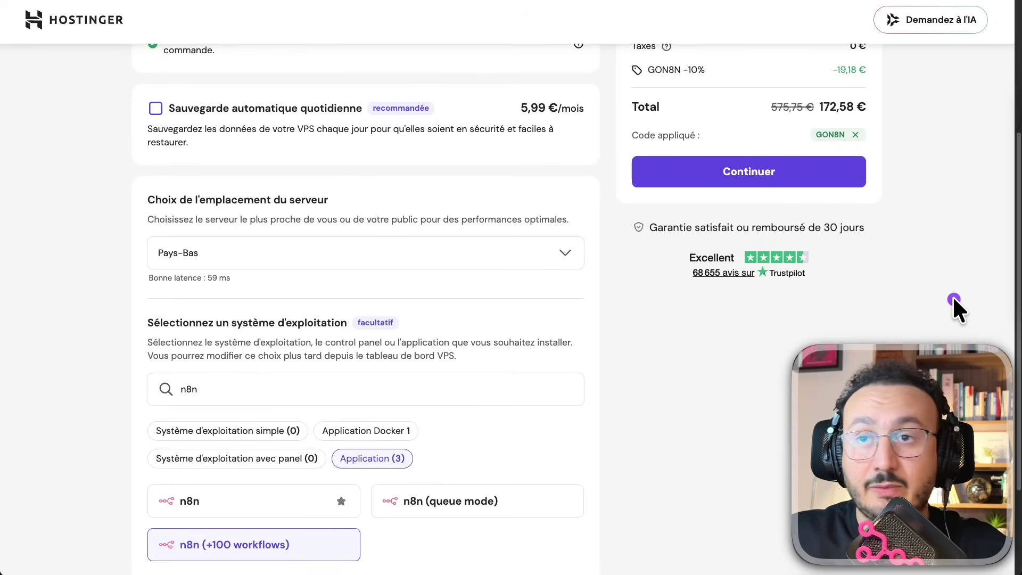
scroll(958, 276, up, 2)
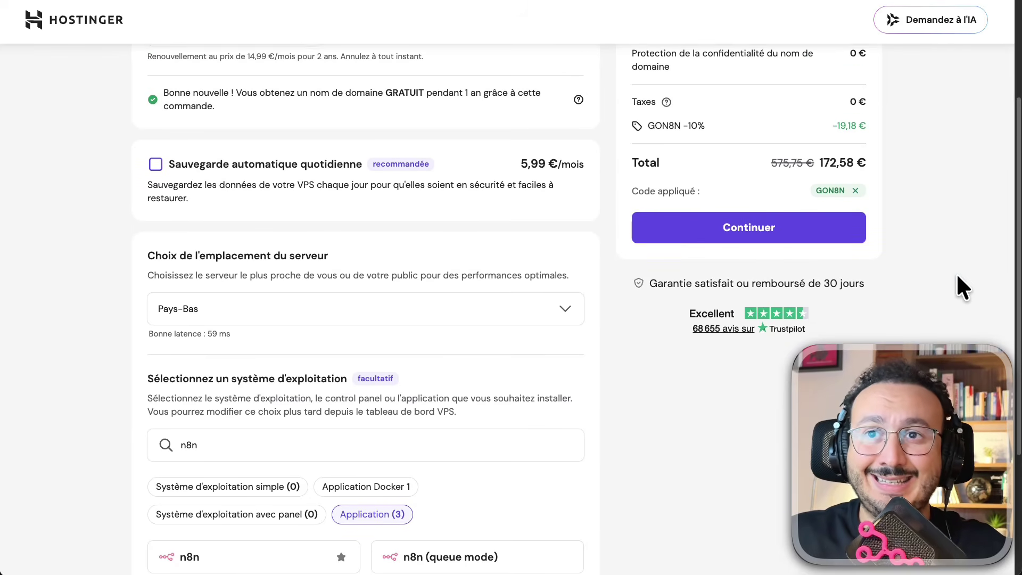
scroll(956, 275, up, 2)
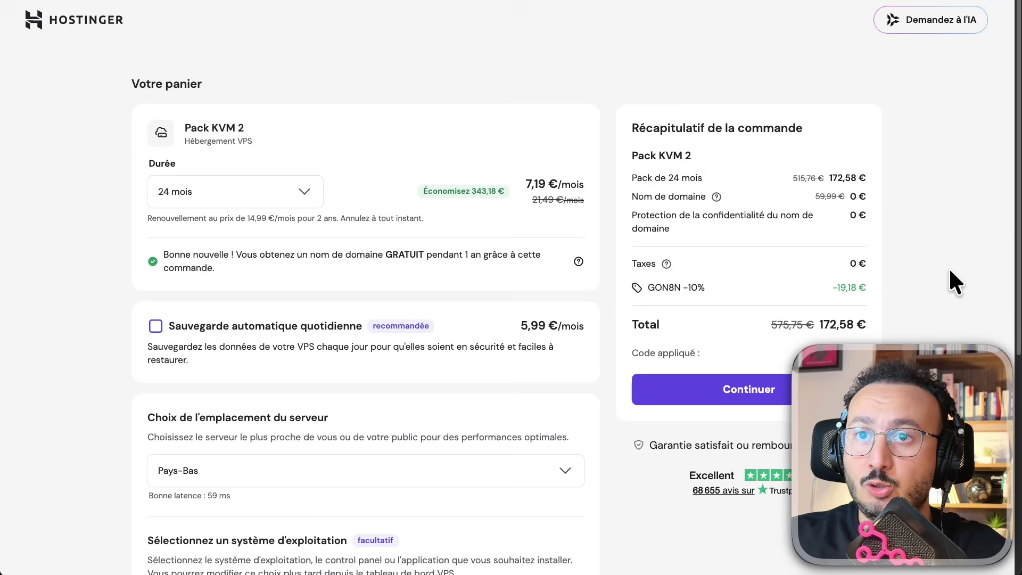
click(944, 208)
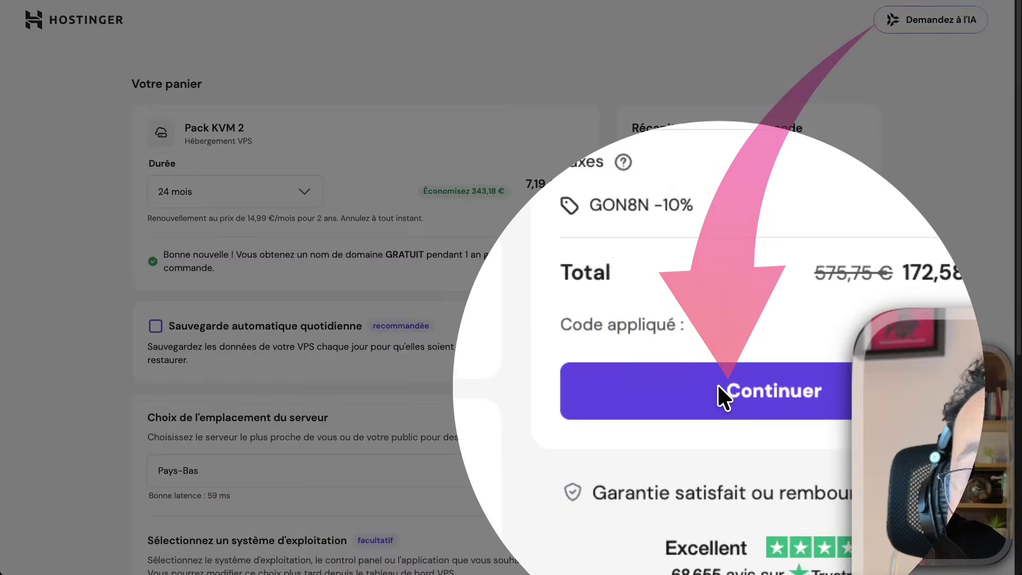
click(719, 389)
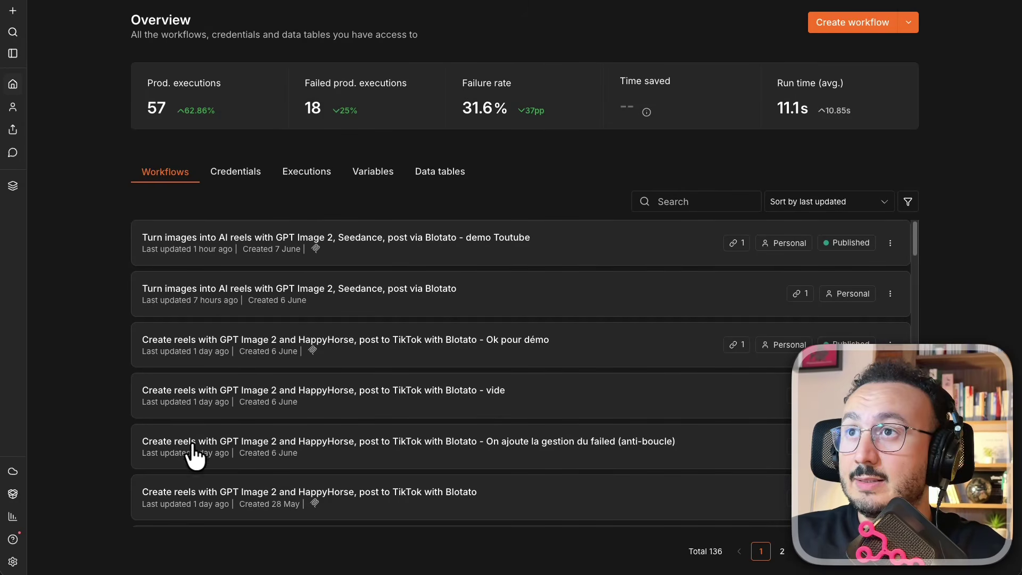
- In n8n, create a new workflow and import the downloaded file "Turn images into AI reels with GPT Image 2, Seedance, post via Blotato.json"
drag(339, 491, 773, 20)
click(680, 196)
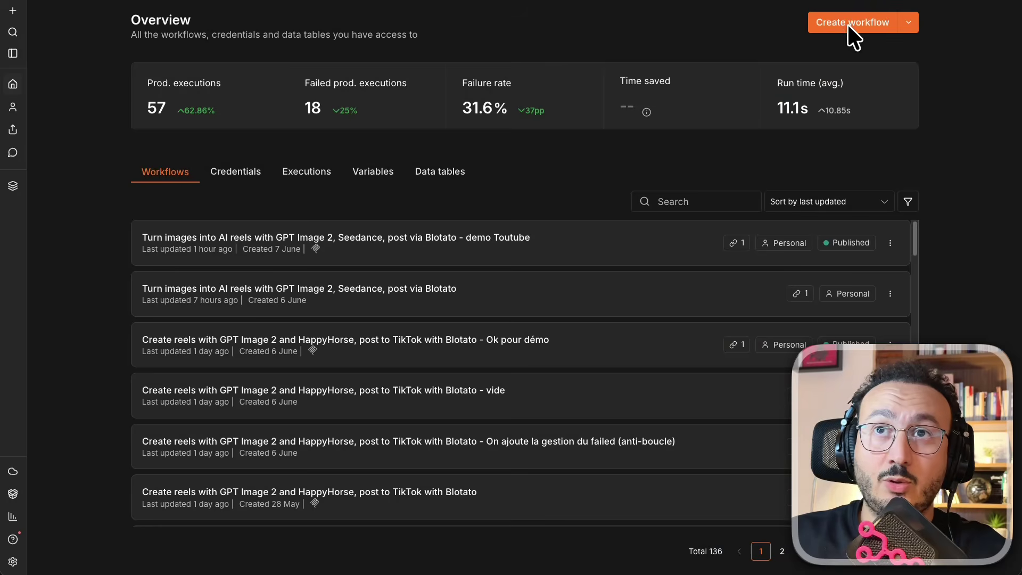
click(849, 23)
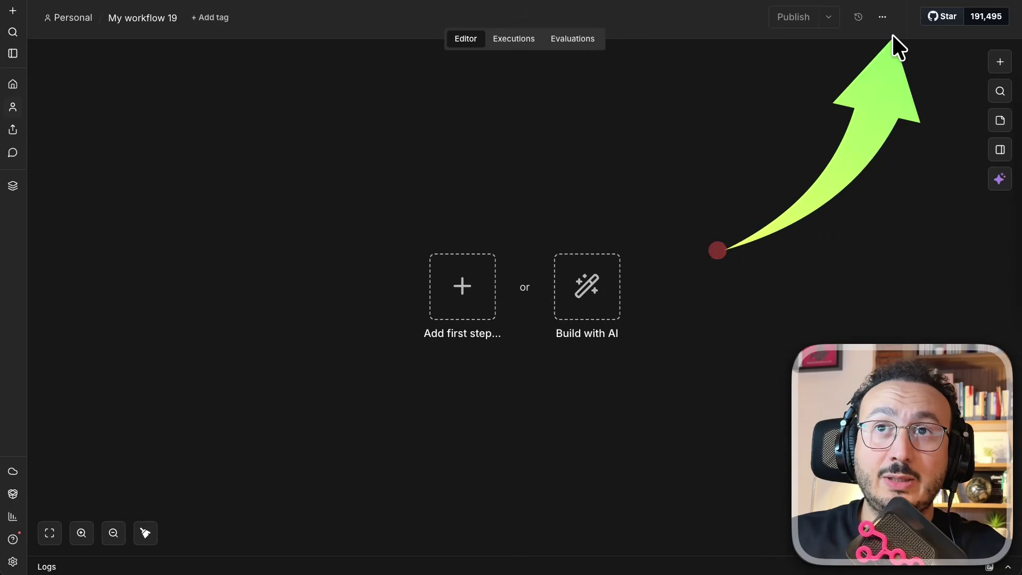
click(880, 16)
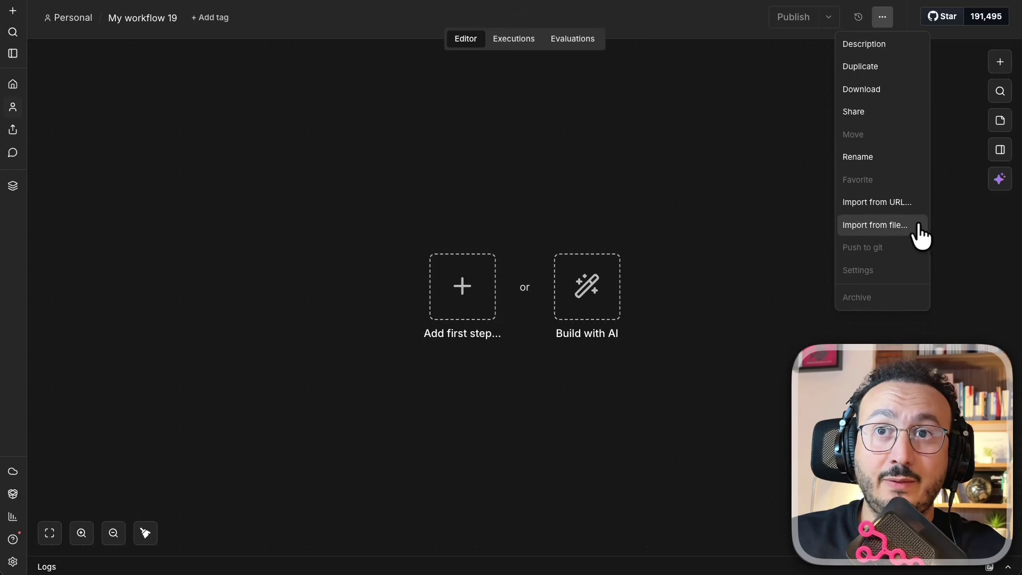
click(865, 225)
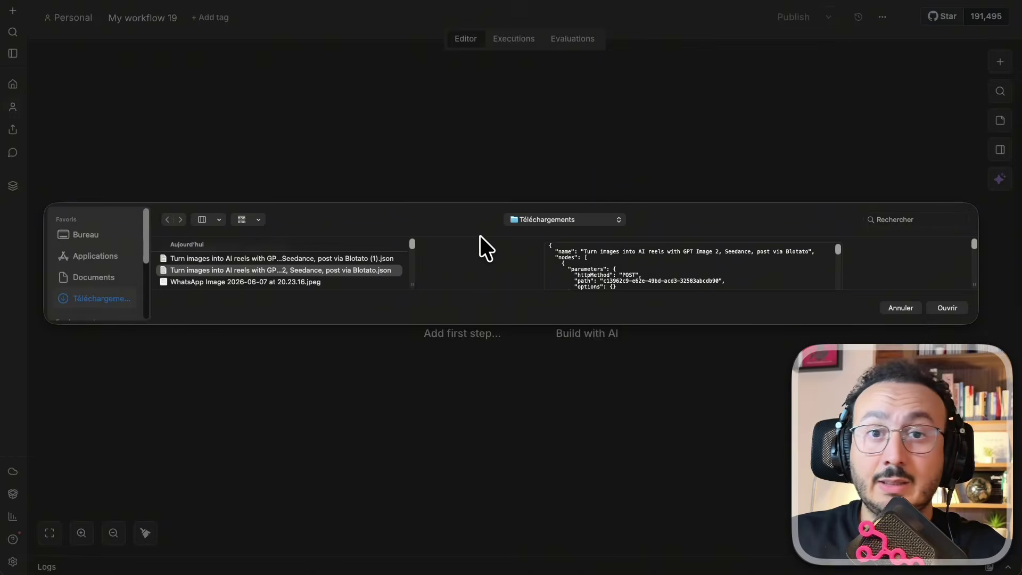
click(367, 269)
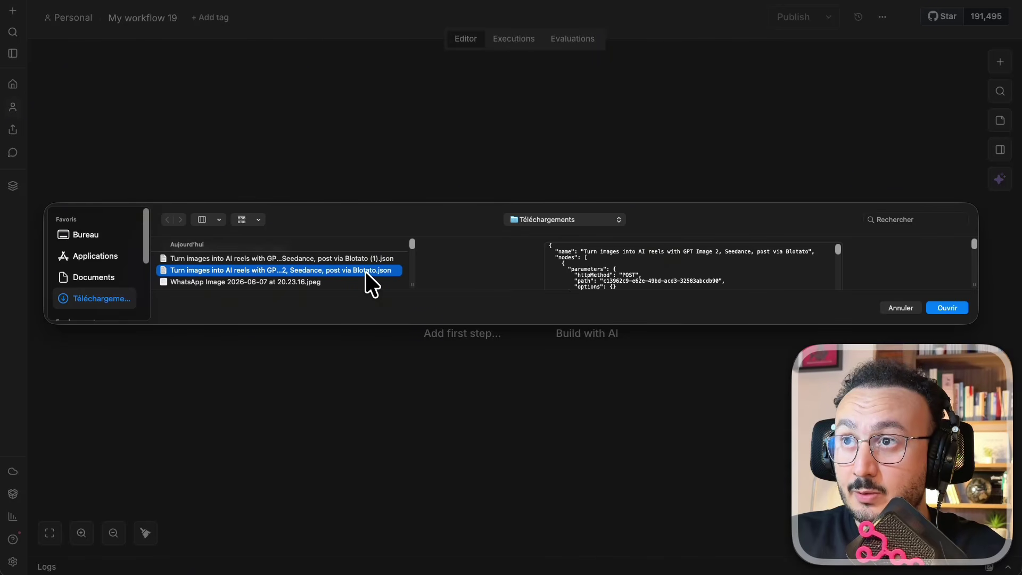
click(945, 307)
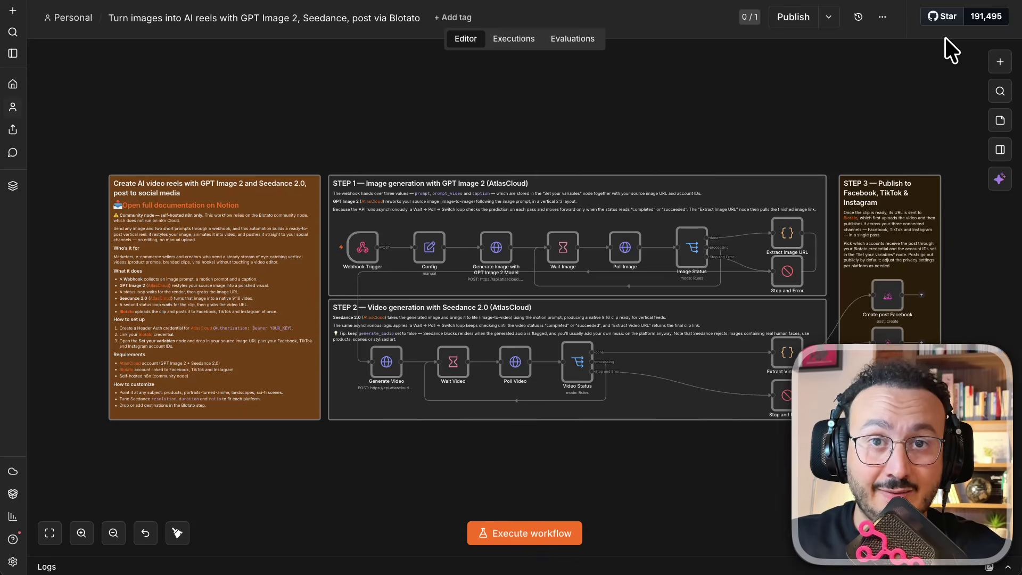
click(605, 126)
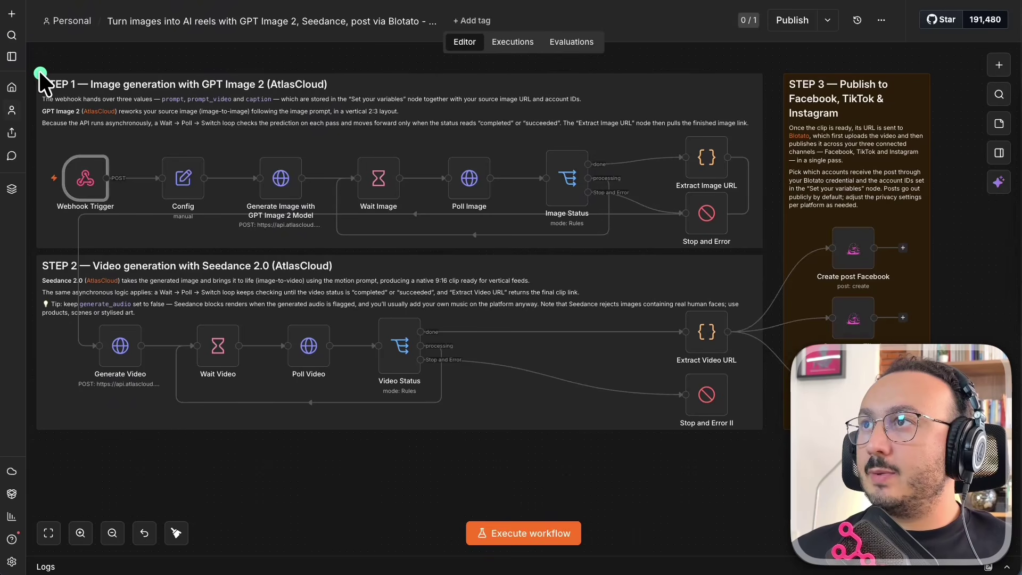
- Examine the Config node's fields in the image generation section, especially the profile_image_url value
drag(34, 65, 759, 250)
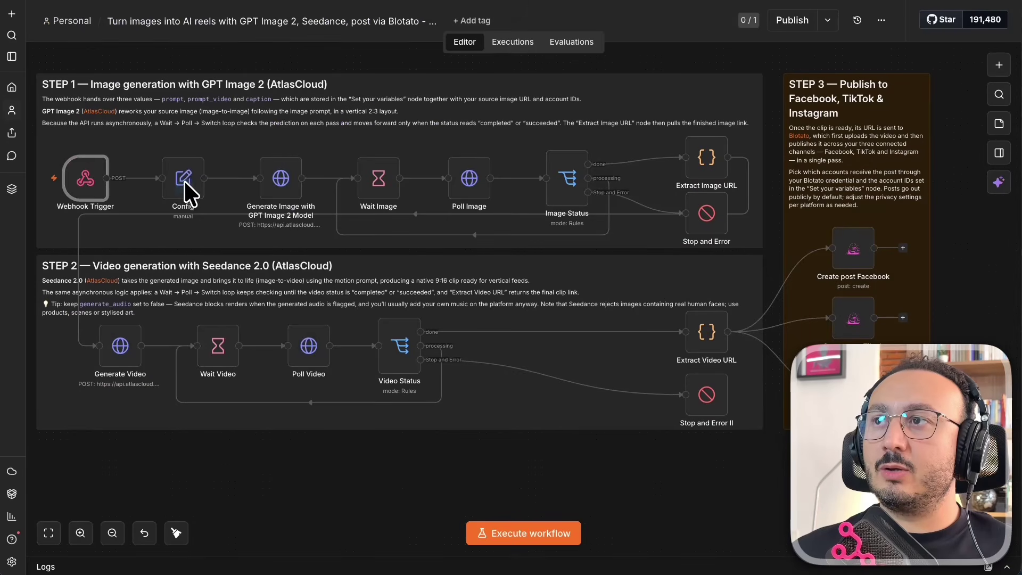
right_click(186, 177)
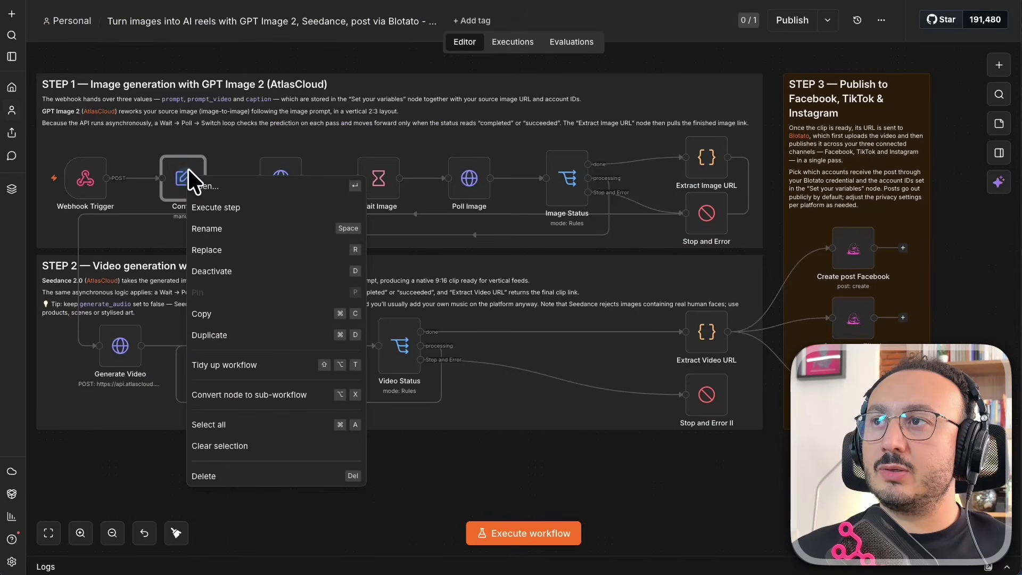
click(220, 186)
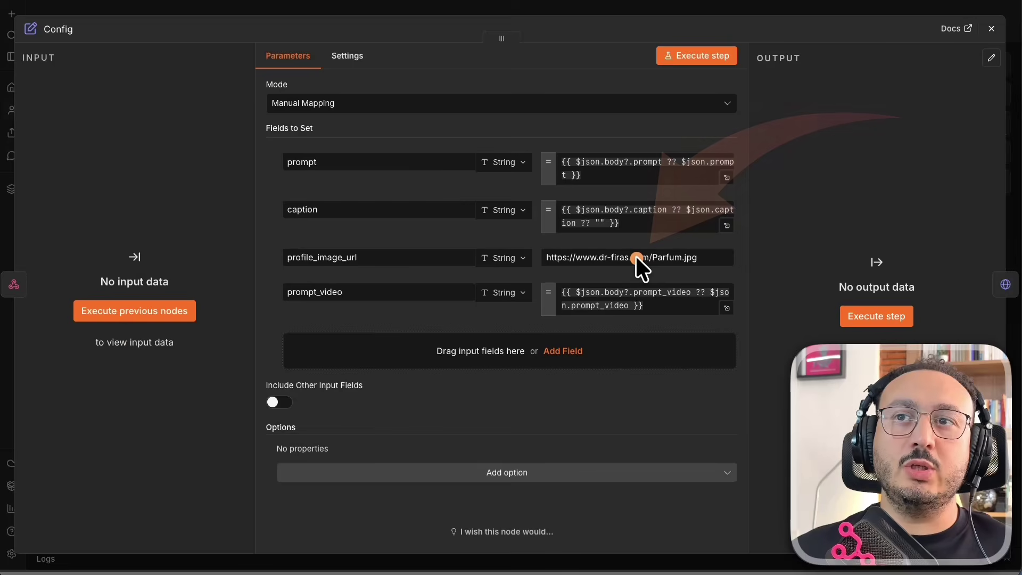
click(636, 257)
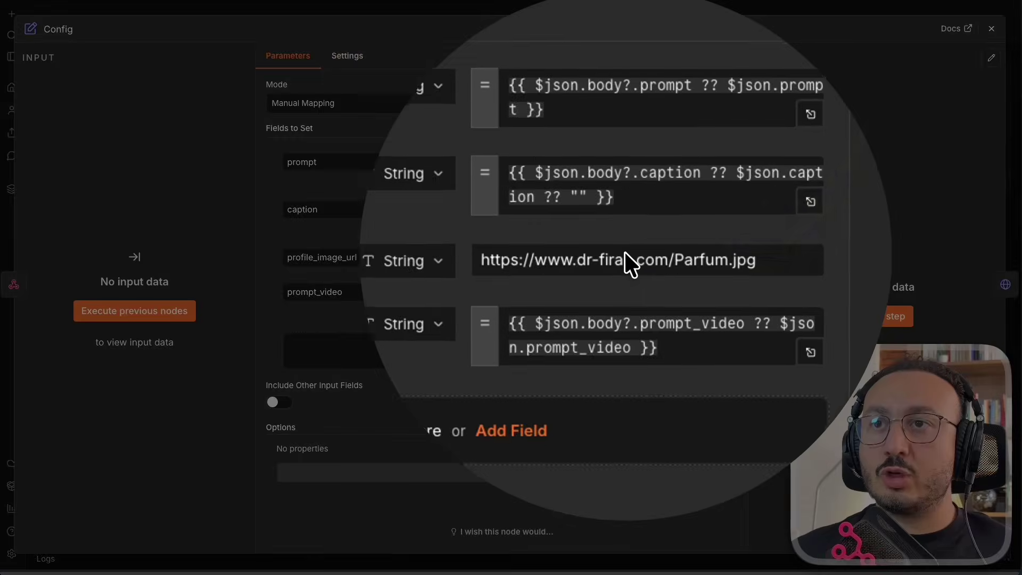
click(625, 254)
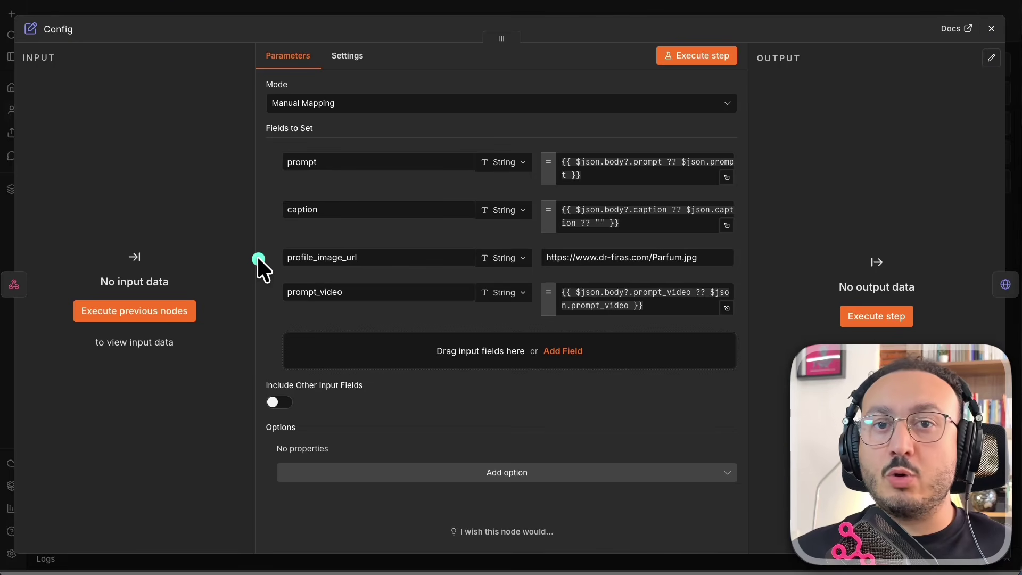
click(564, 7)
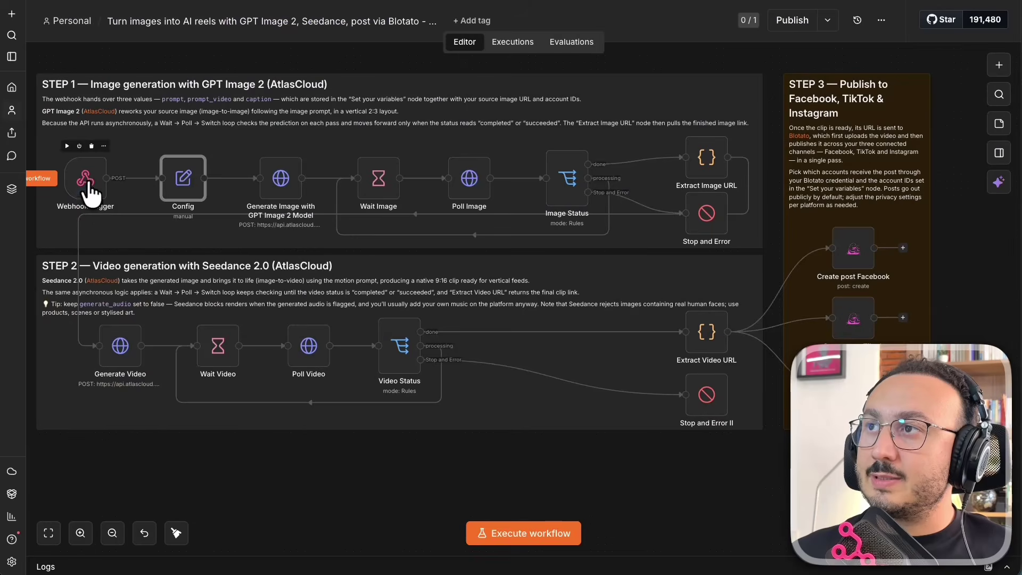
- Review the Webhook Trigger node's test URL and HTTP method settings
right_click(85, 186)
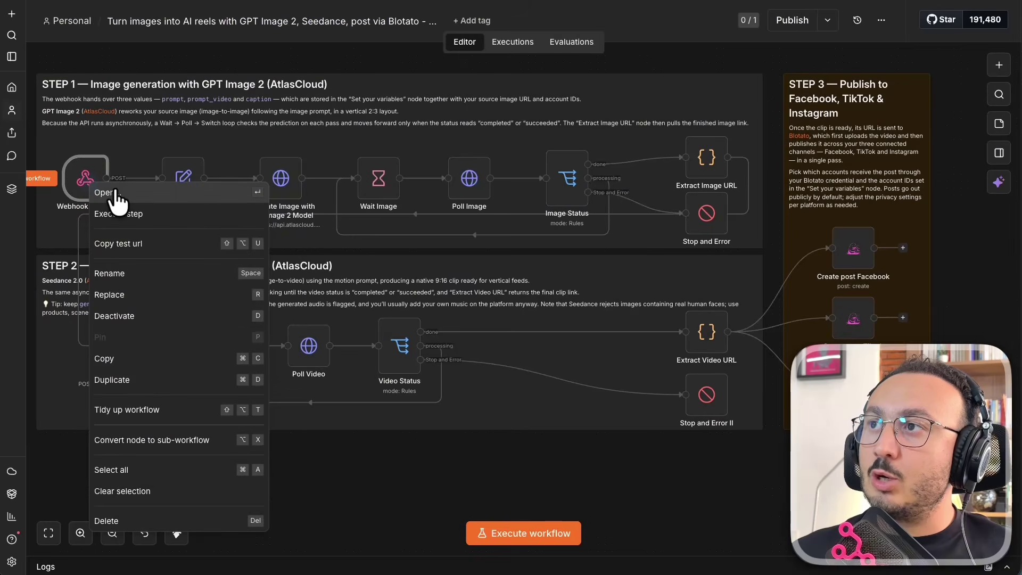
key(Return)
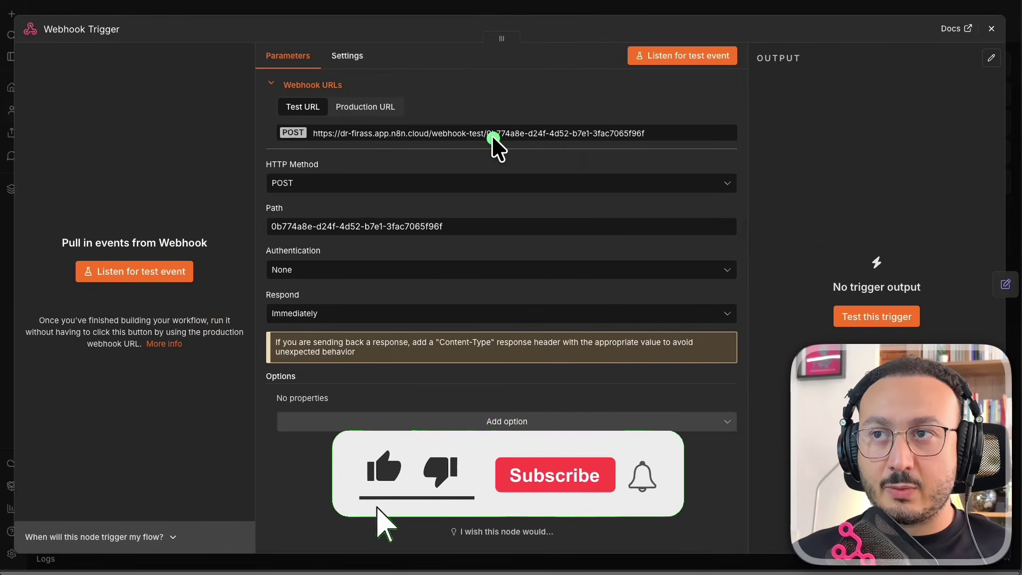
click(494, 7)
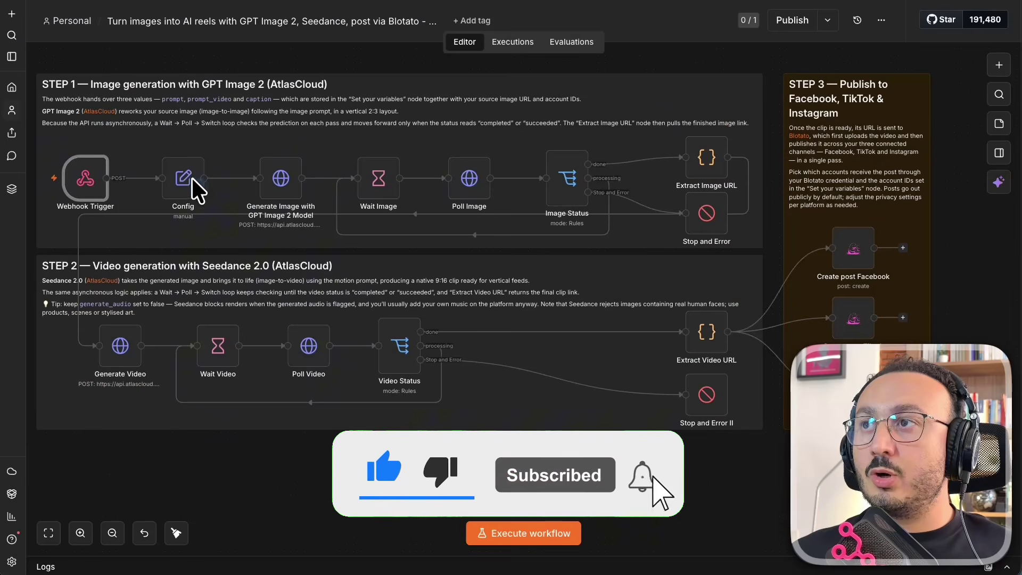
- Review how the Config node maps prompt, caption and prompt_video from the webhook body
right_click(192, 177)
click(198, 183)
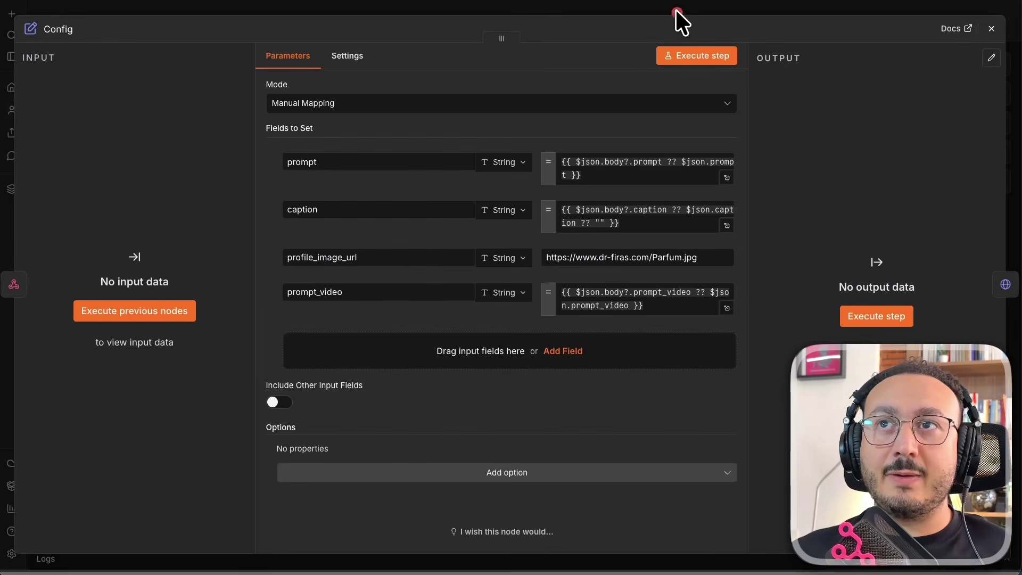
click(676, 8)
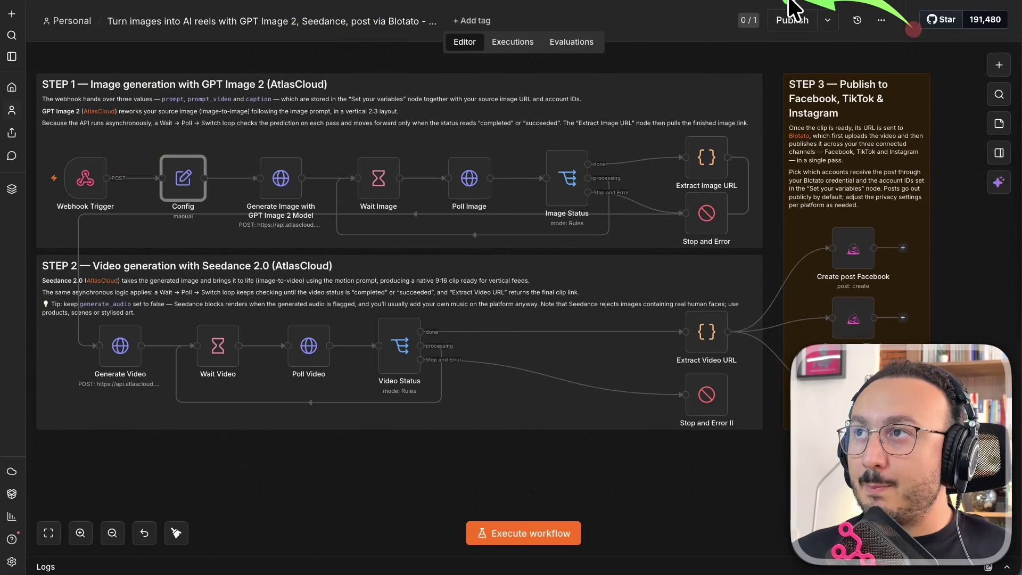
right_click(706, 155)
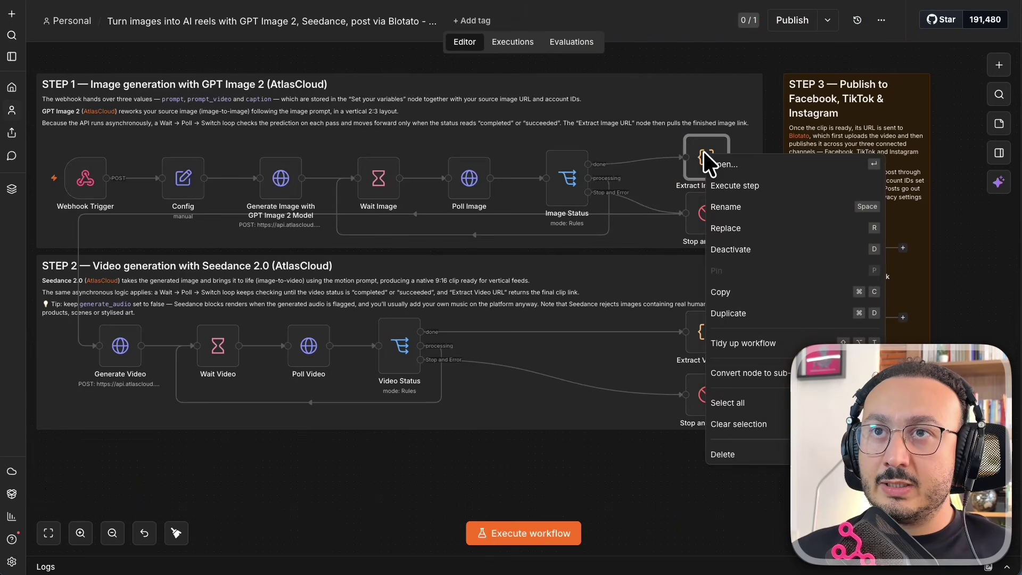
click(753, 185)
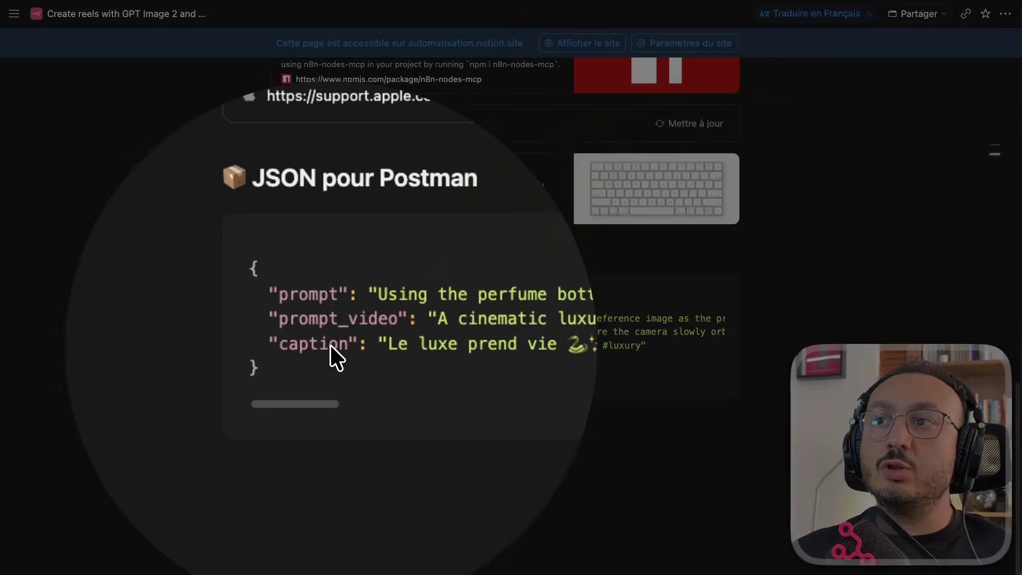
- Copy the code block under "JSON pour Postman" on the Notion documentation page
click(331, 346)
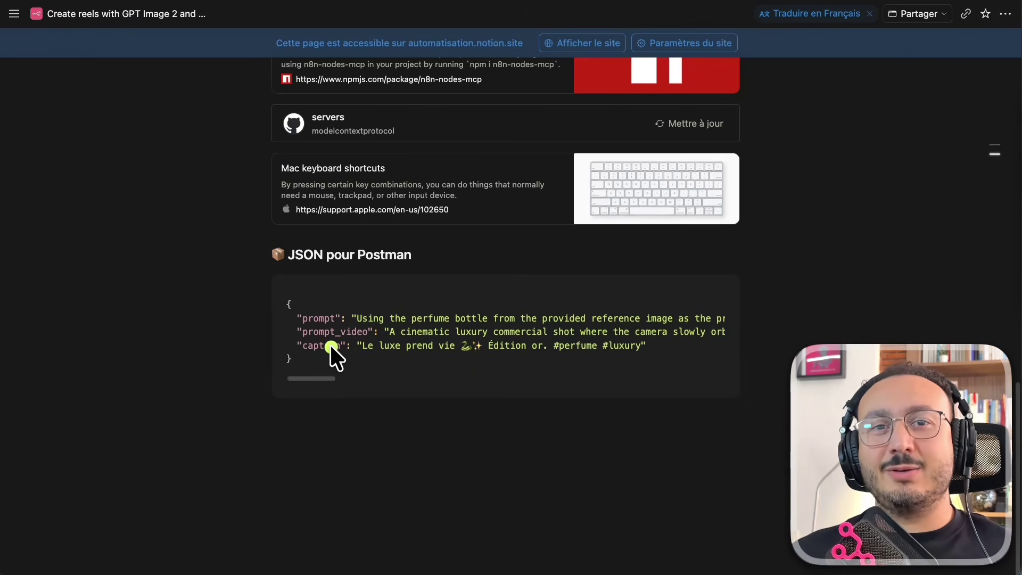
click(272, 299)
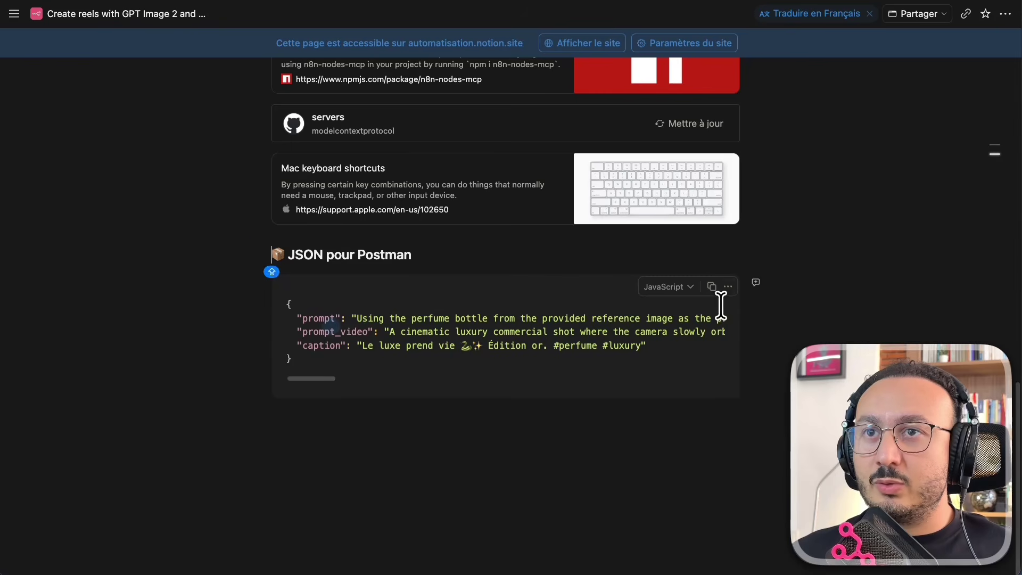
click(712, 288)
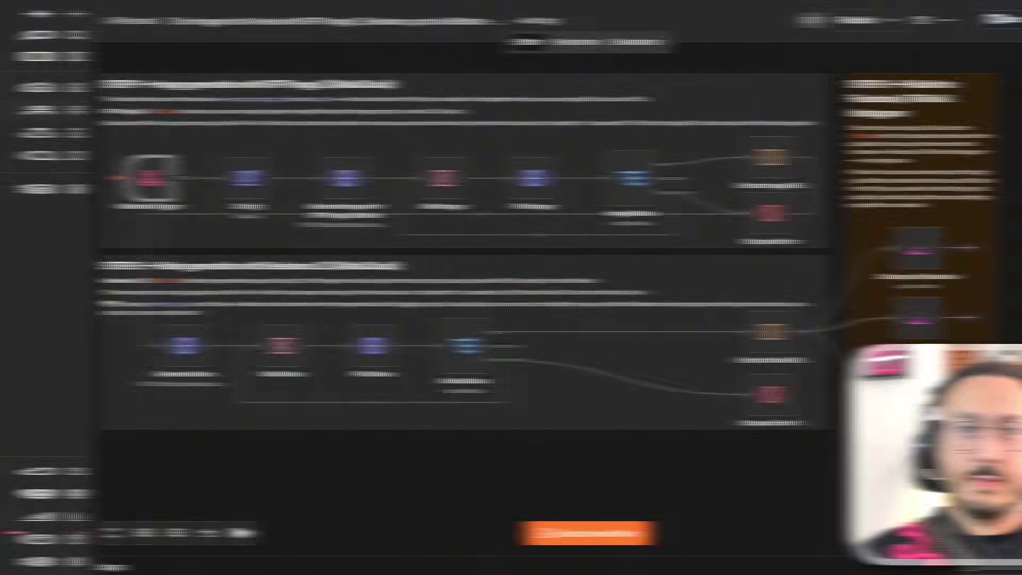
- Copy the test URL from the Webhook Trigger node in n8n
right_click(88, 169)
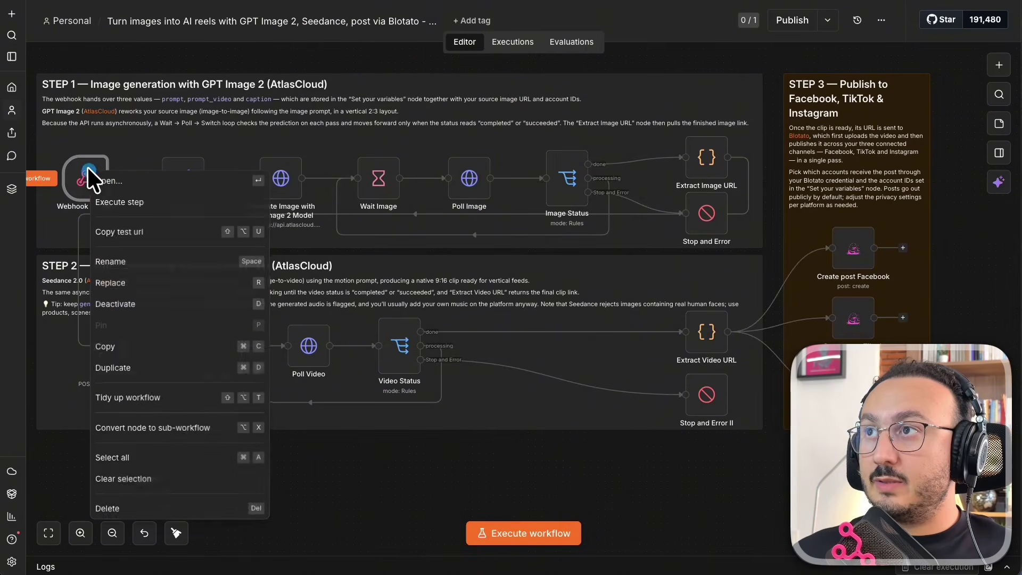
click(114, 181)
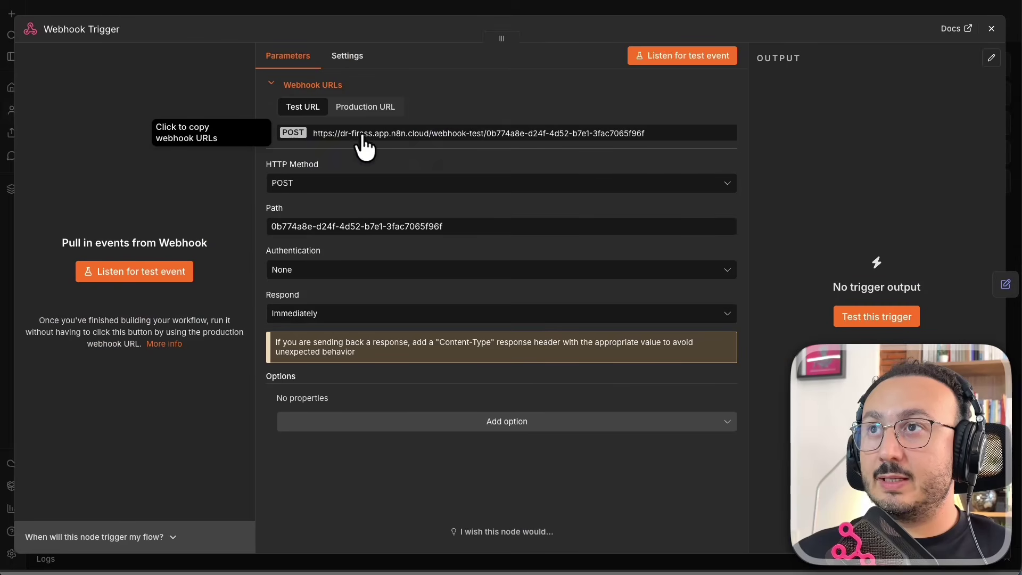
click(559, 136)
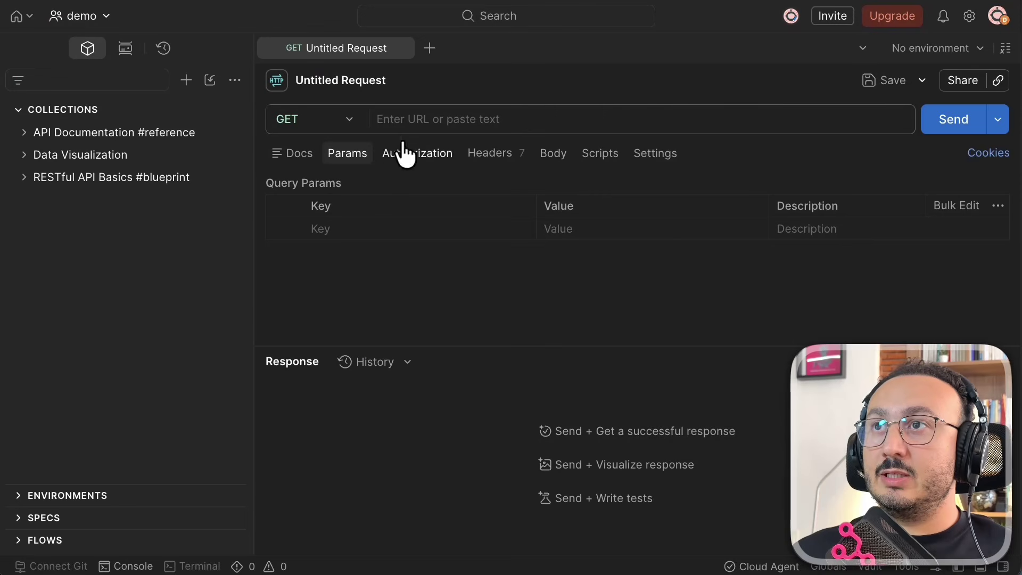
- Switch to Postman and set the untitled request's method to POST
click(339, 120)
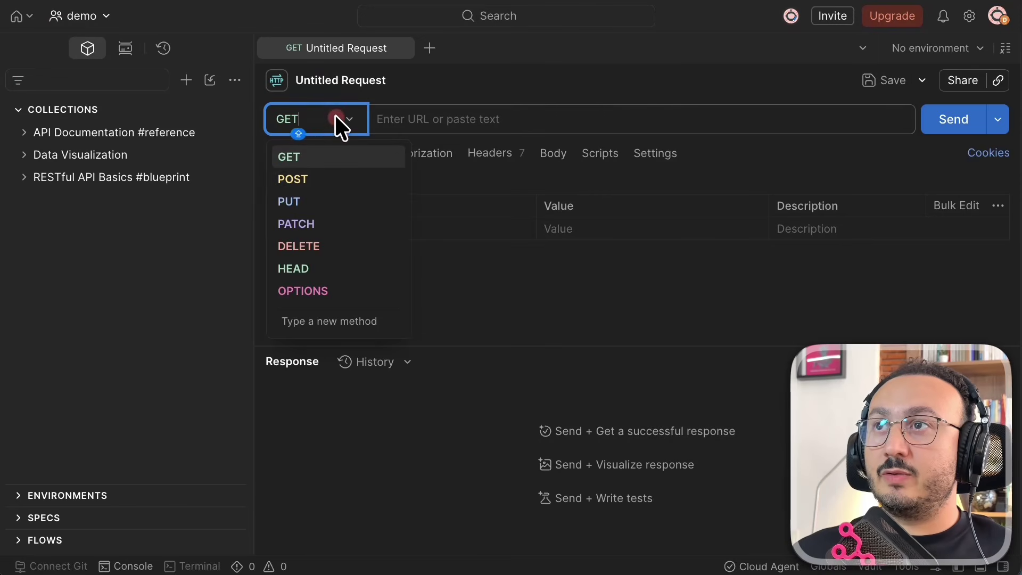
click(336, 179)
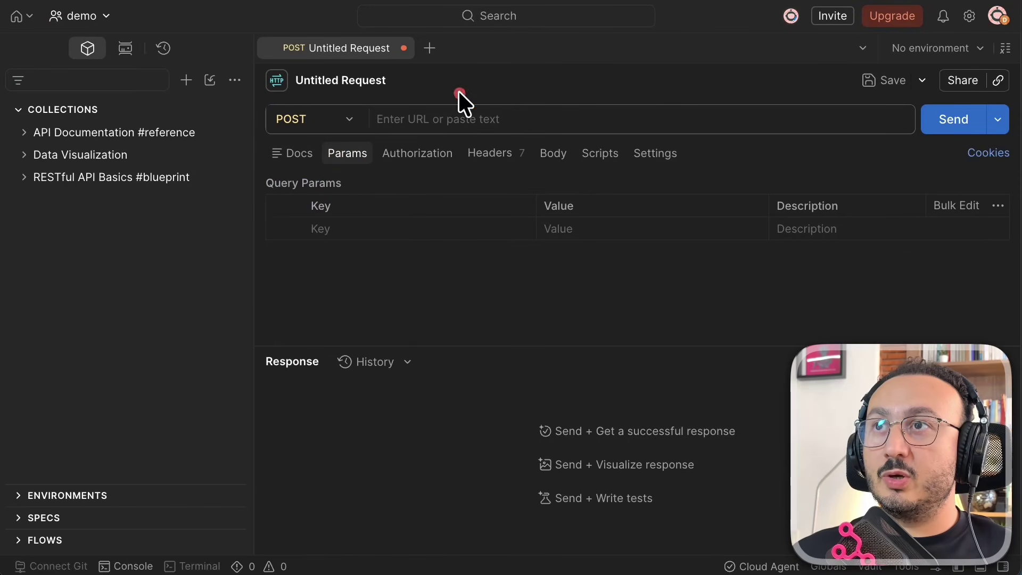
- Paste the webhook test URL into the POST request and fill its raw JSON body with the code block copied from the Notion page
click(449, 119)
key(ctrl+v)
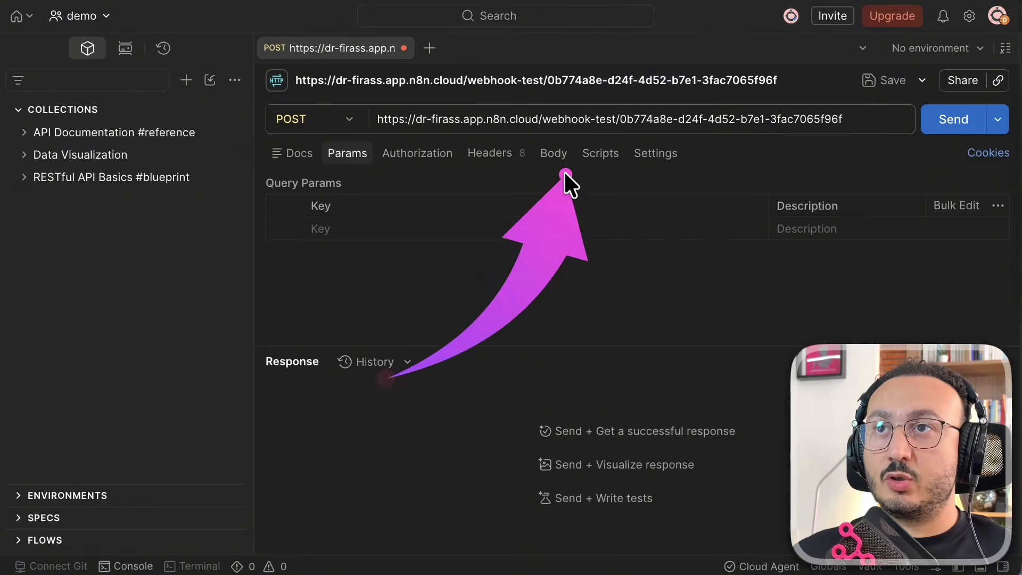
click(554, 153)
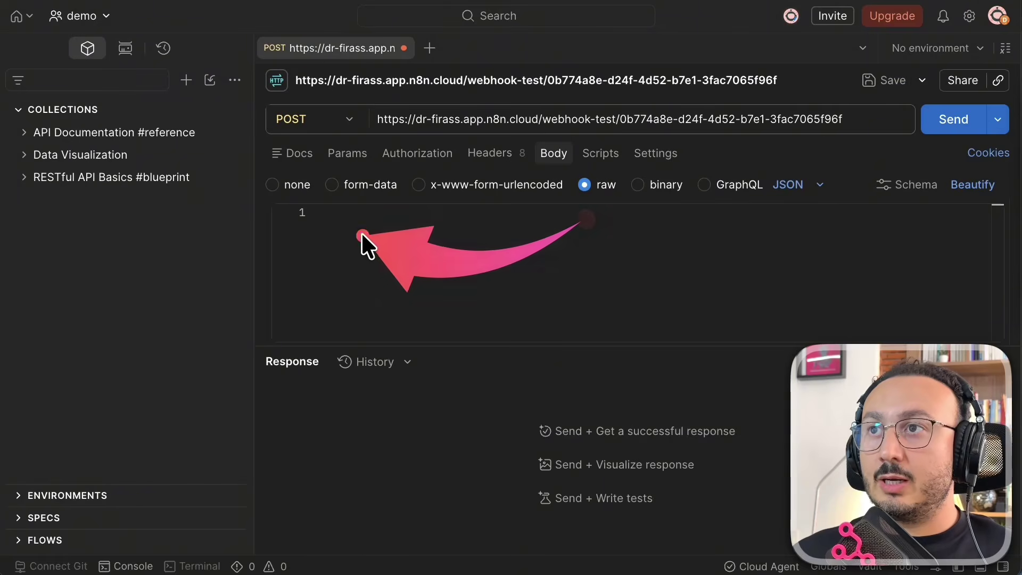
click(356, 234)
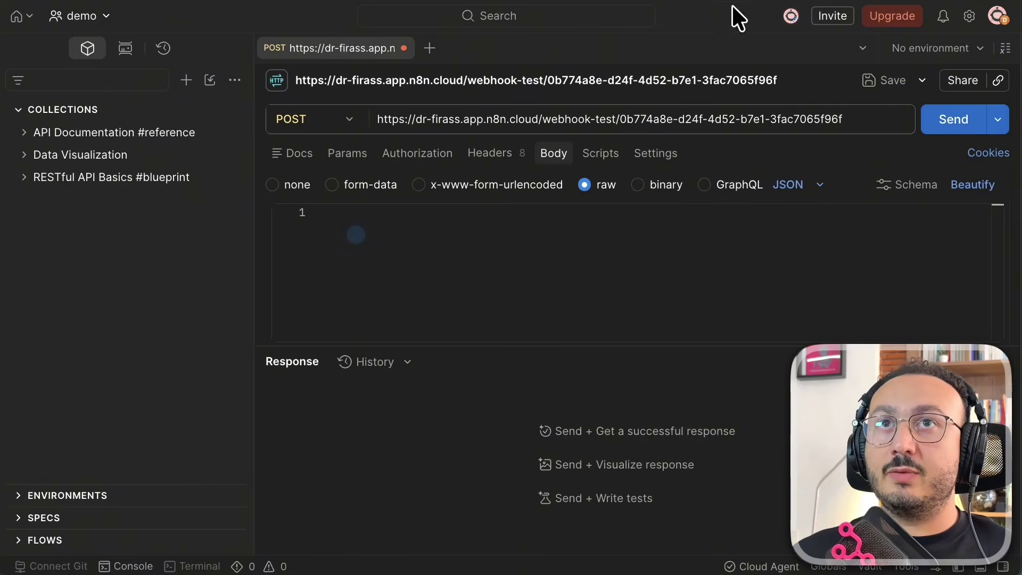
key(super+Tab)
click(708, 287)
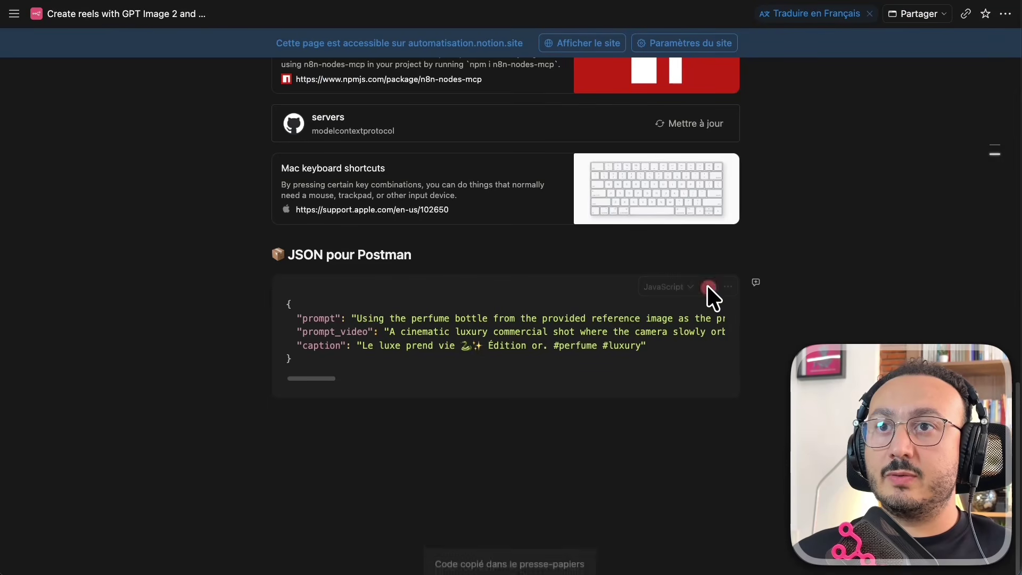
key(super+Tab)
key(super+v)
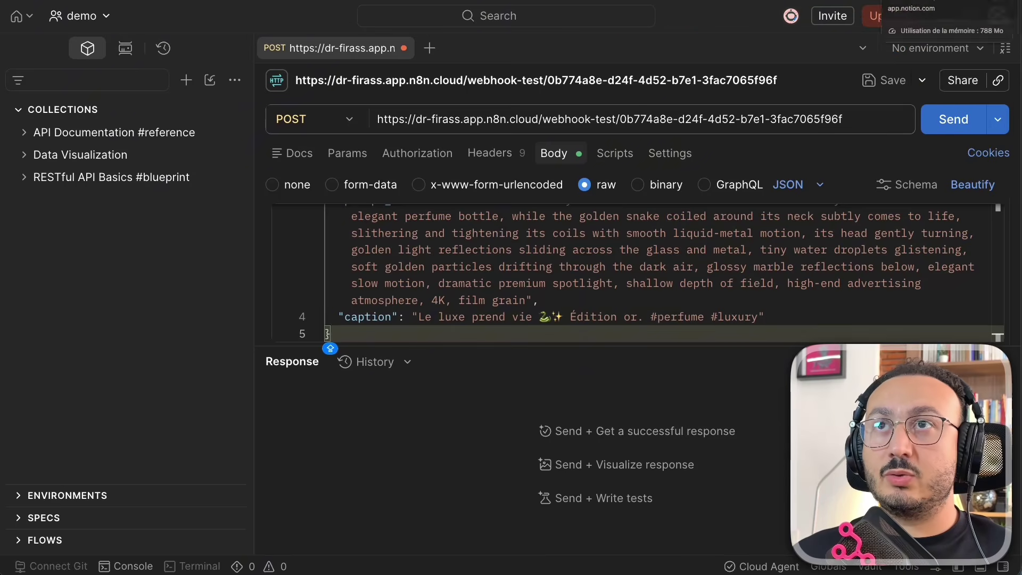
- Switch to n8n, execute the Extract Image URL step, and send the POST request from Postman to trigger it
key(super+Tab)
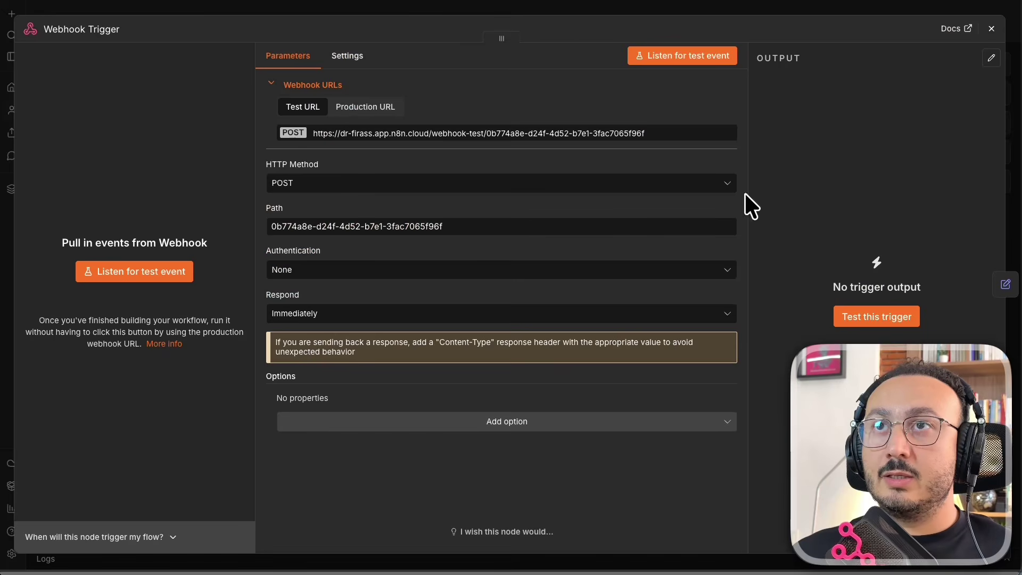
click(704, 4)
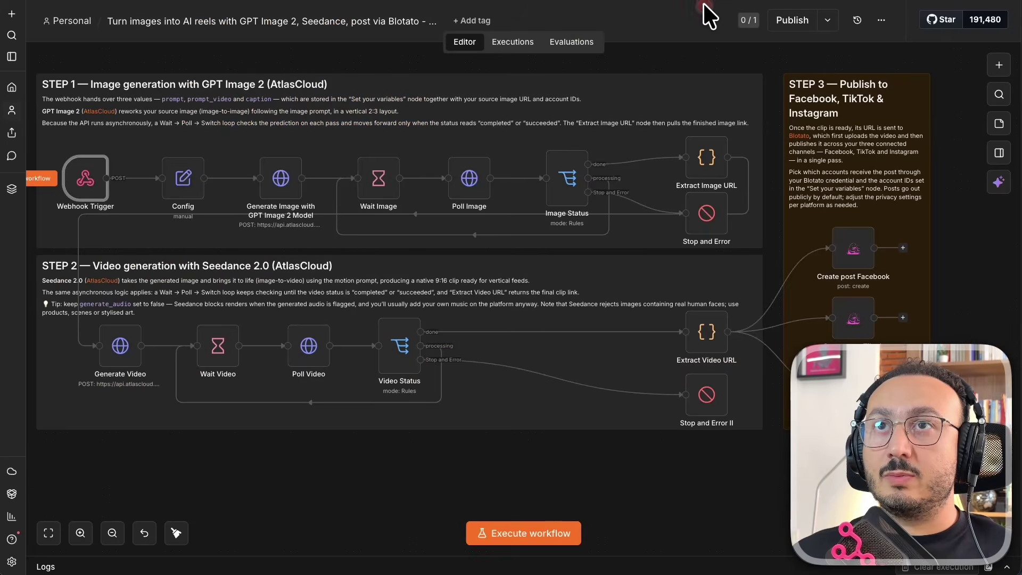
right_click(709, 154)
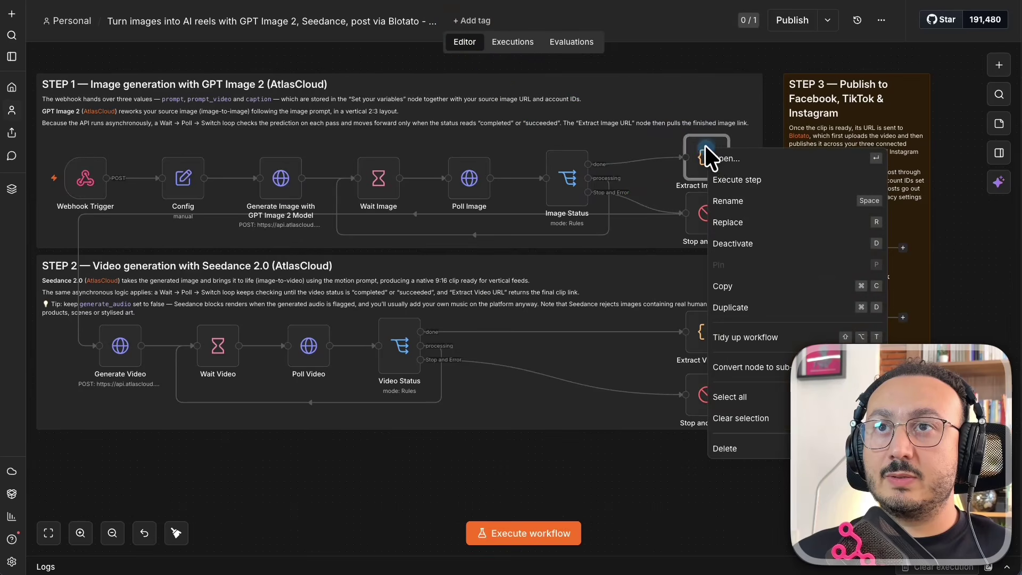
click(781, 179)
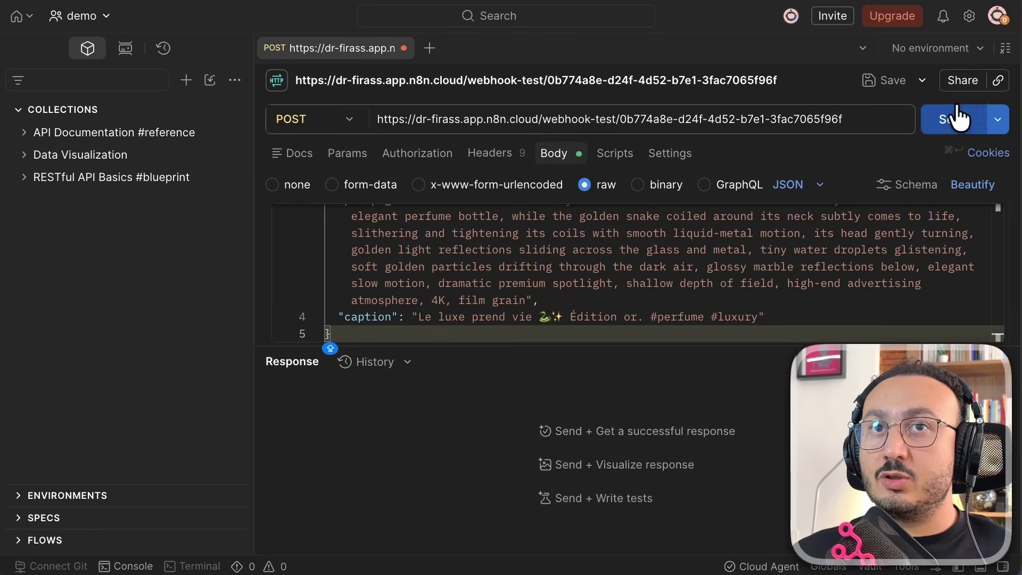
click(955, 118)
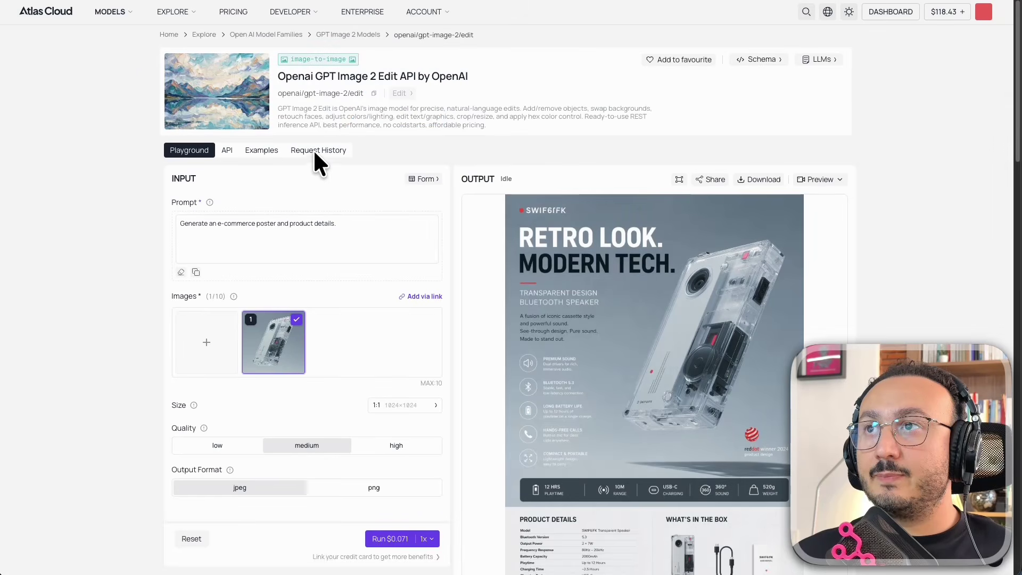
- Examine the first listed perfume image and its request details in Atlas Cloud's GPT Image 2 Edit request history
click(314, 151)
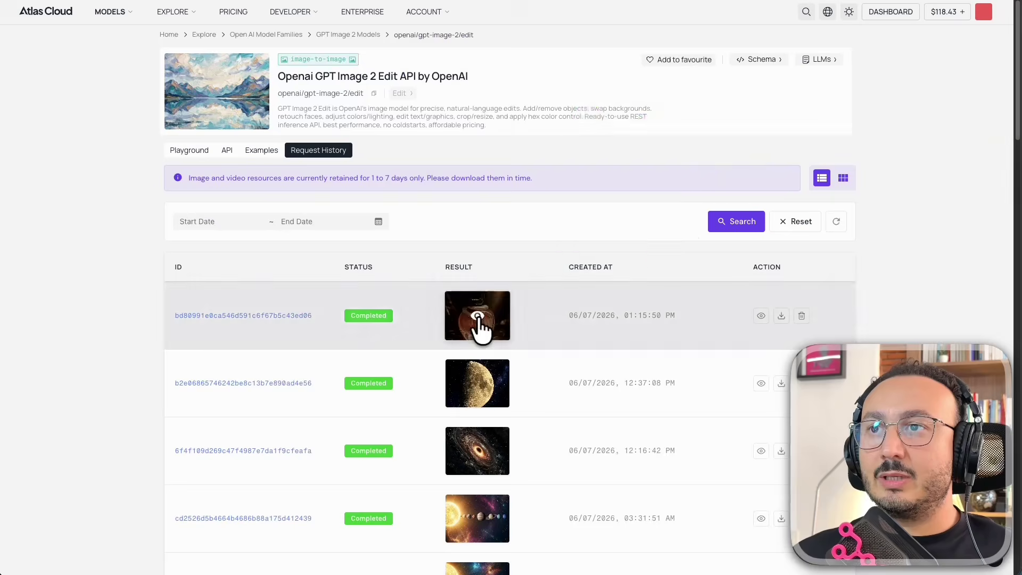
click(475, 318)
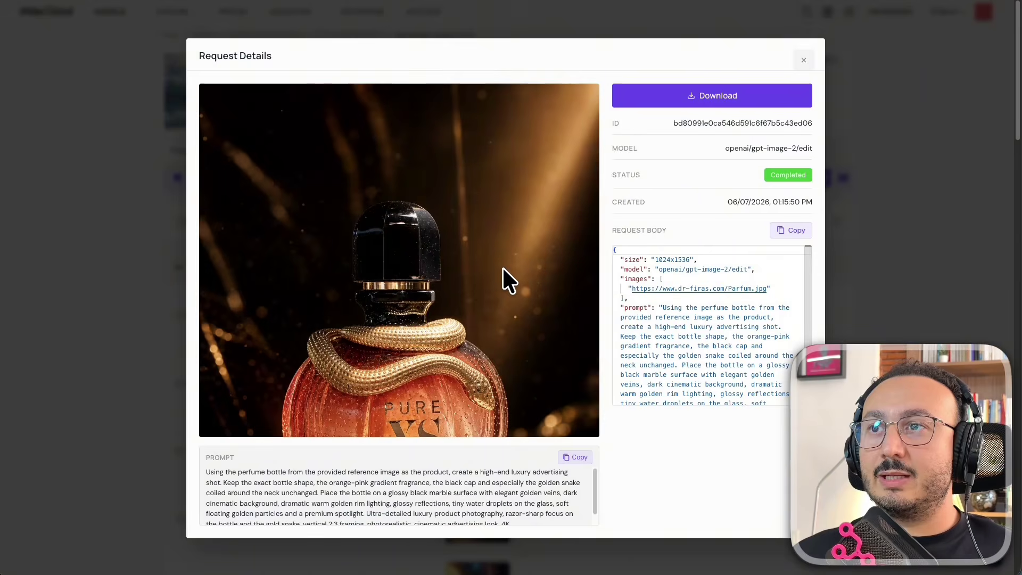
click(715, 93)
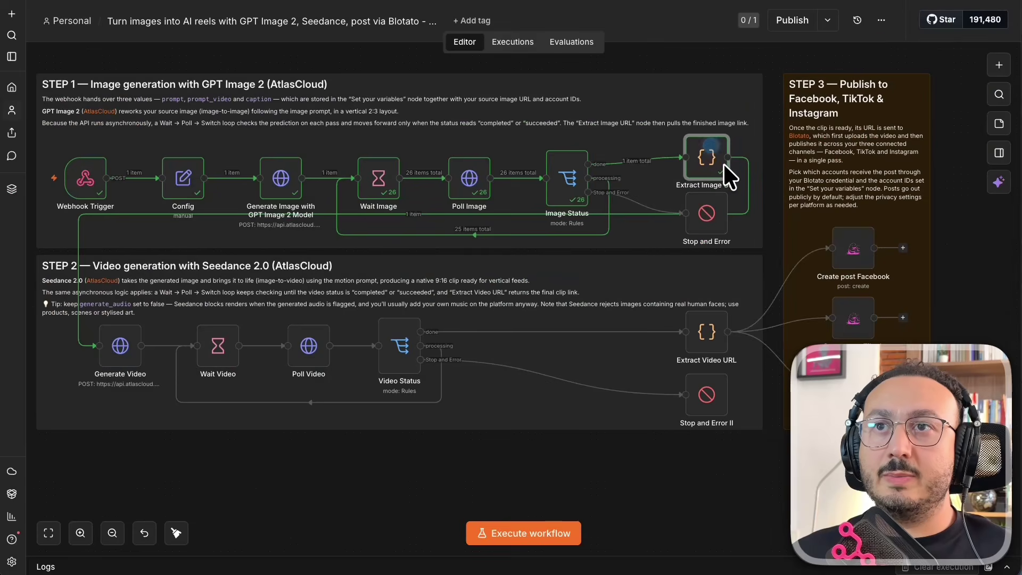
- Open the Extract Image URL node in n8n and view the generated image through its output image_url link
right_click(712, 158)
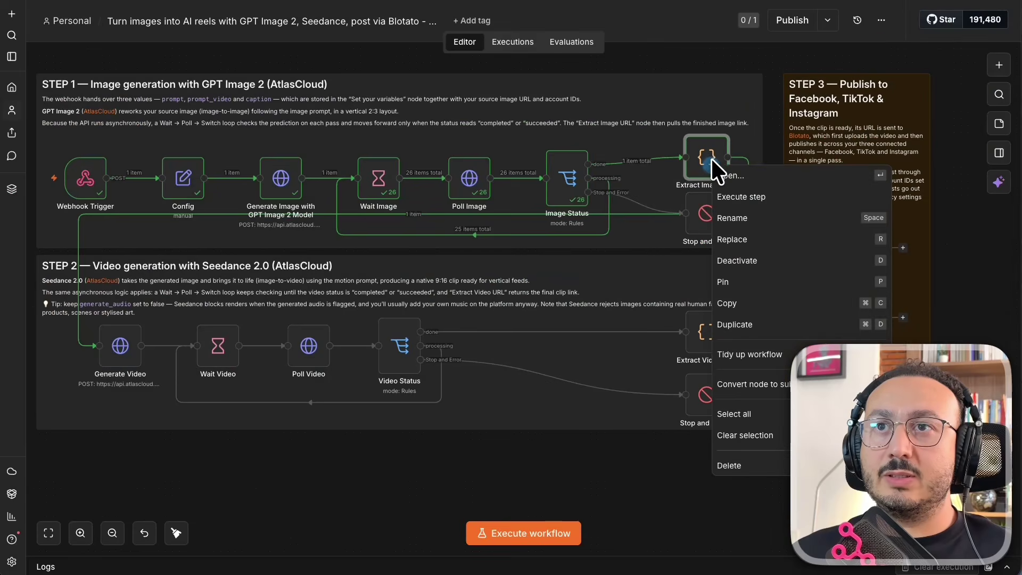
click(759, 176)
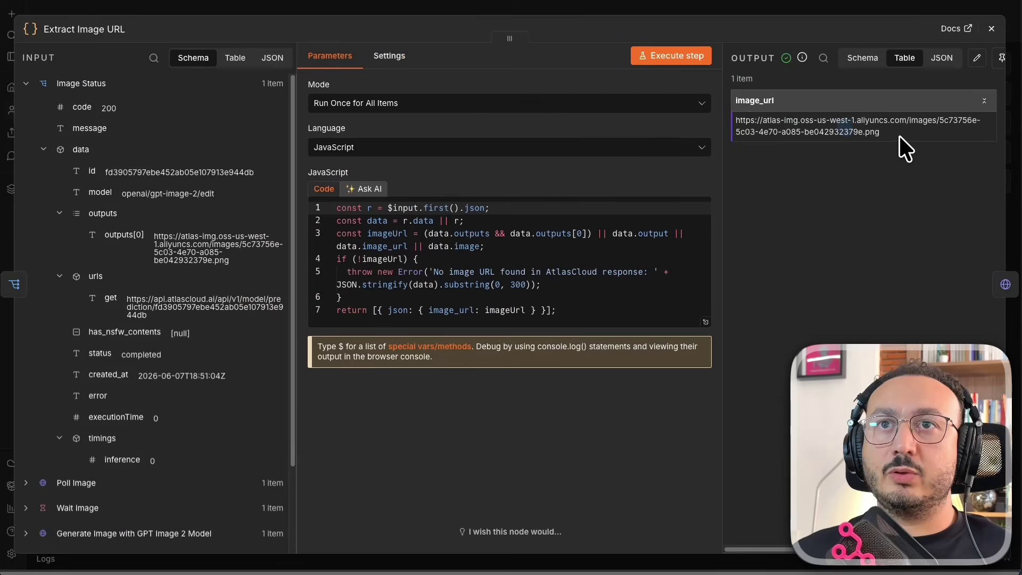
drag(903, 139, 730, 119)
click(803, 125)
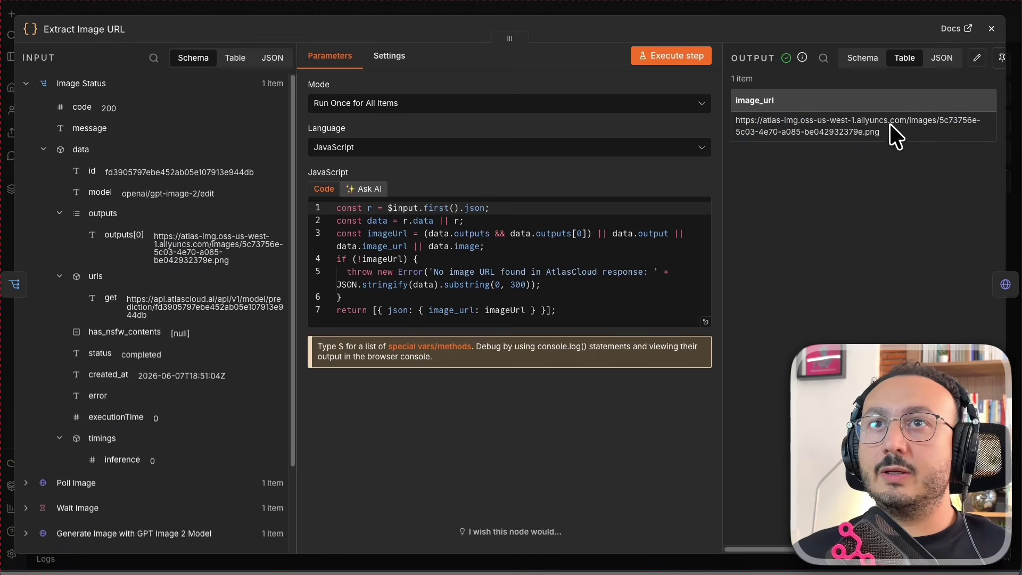
click(844, 131)
drag(880, 130, 737, 118)
right_click(803, 115)
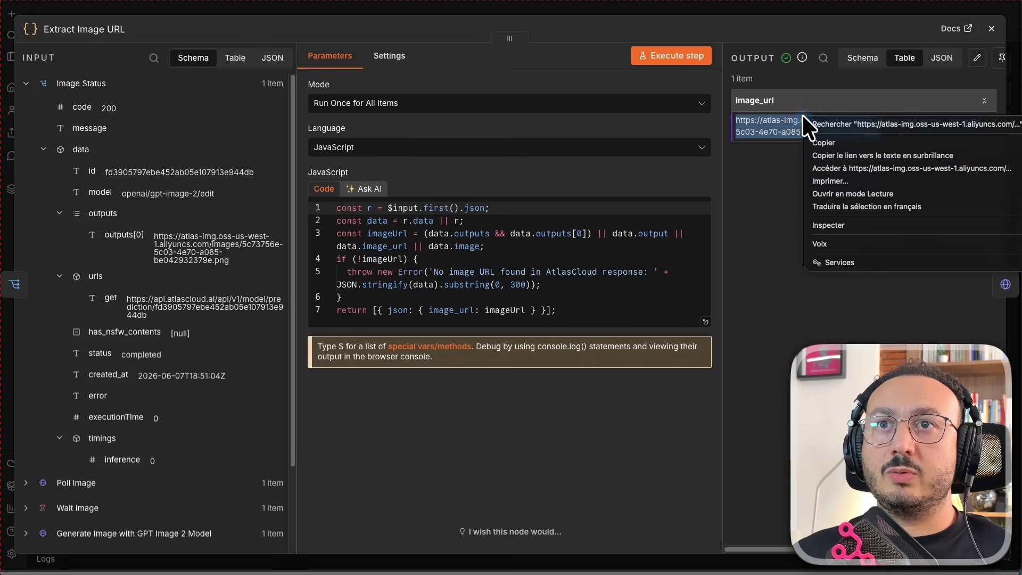
click(938, 167)
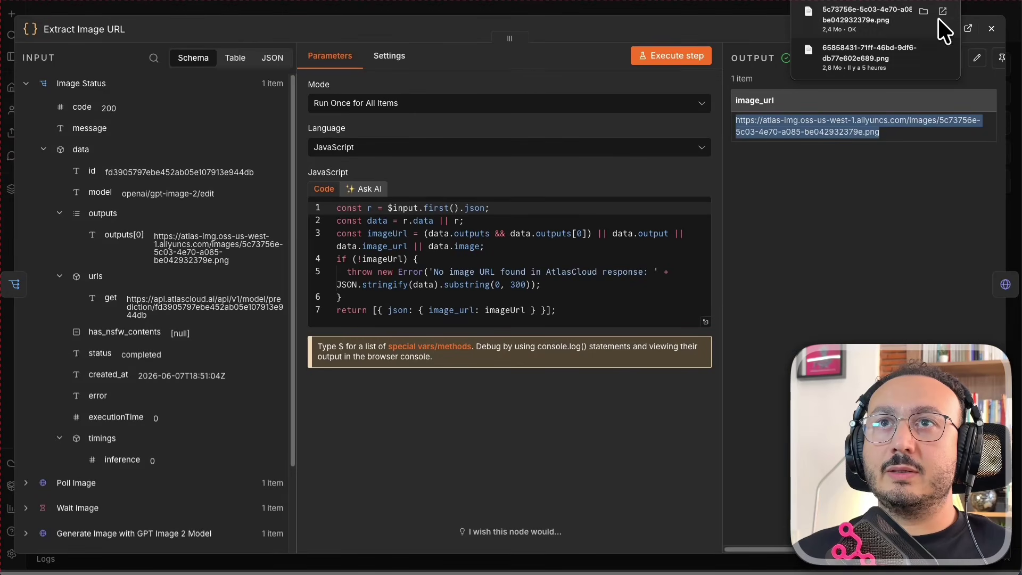
click(942, 14)
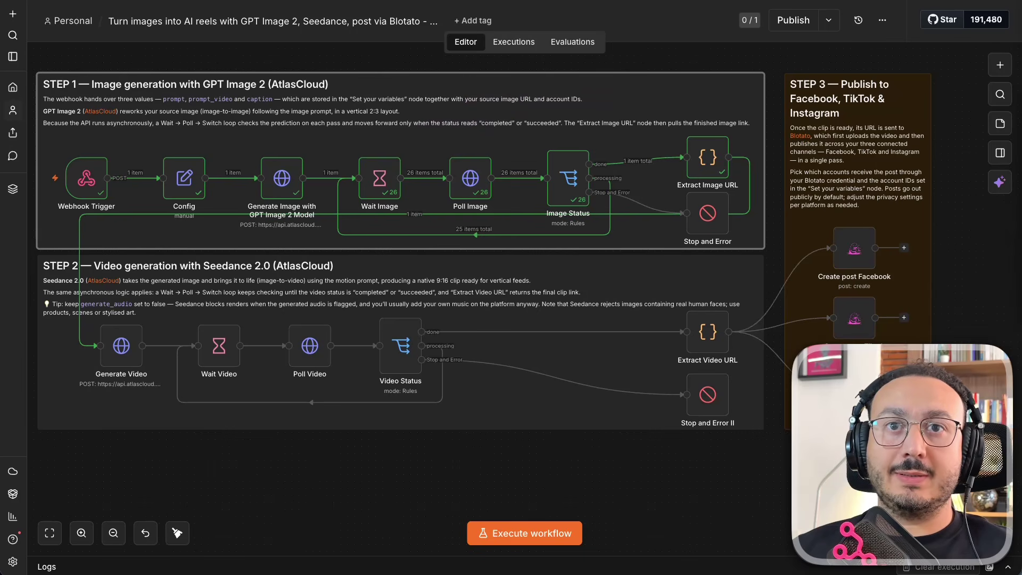
- Pin the Webhook Trigger, Config, Generate Image and Wait Image nodes, and execute the Extract Video URL step
drag(755, 247, 35, 425)
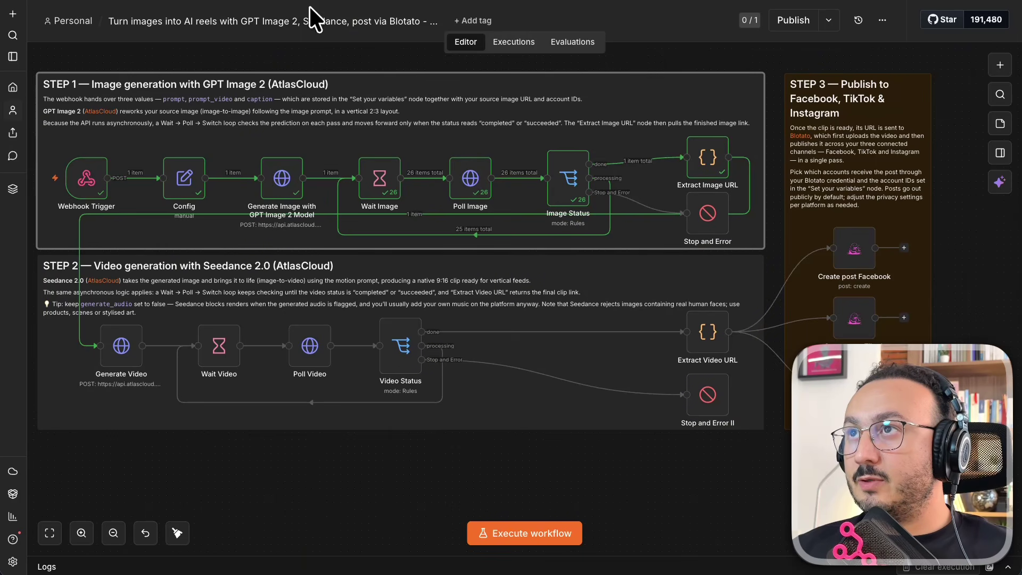
drag(405, 48, 51, 257)
right_click(80, 187)
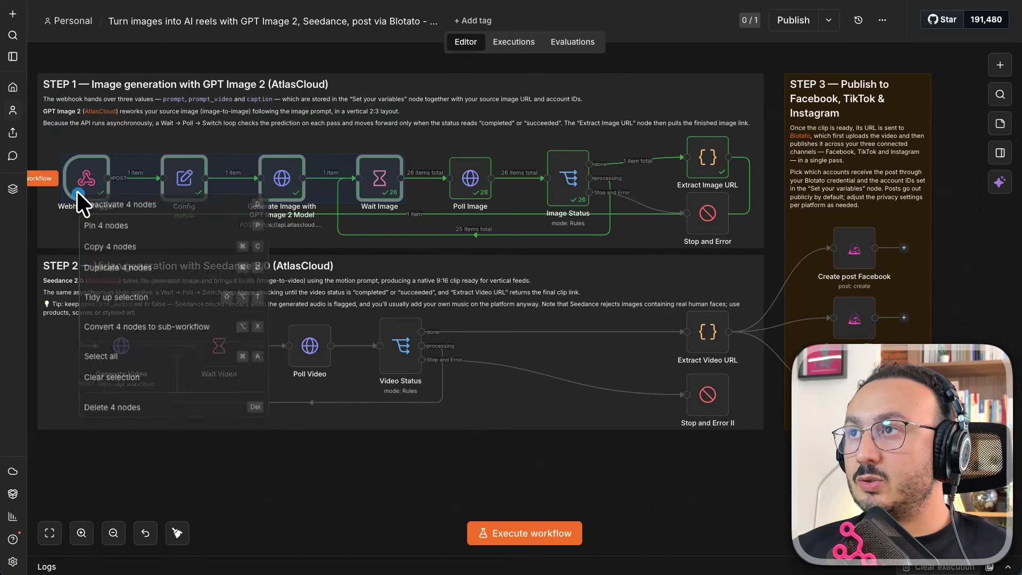
click(103, 225)
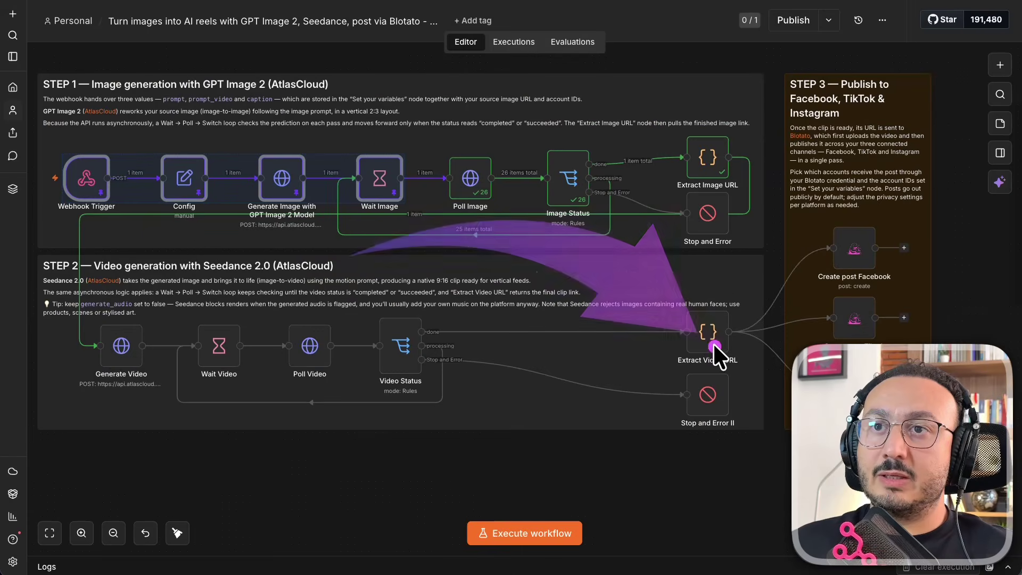
right_click(707, 334)
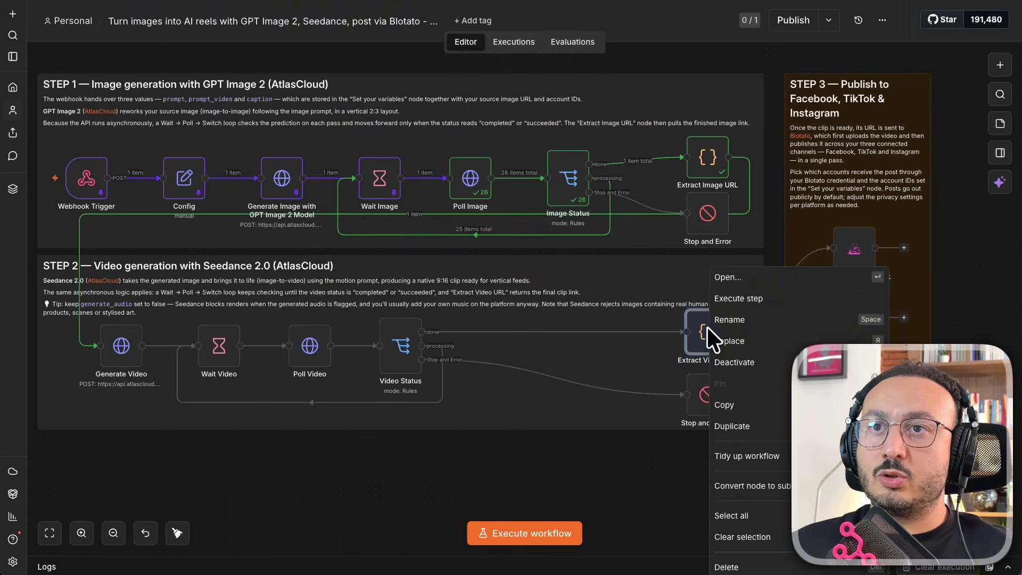
click(765, 301)
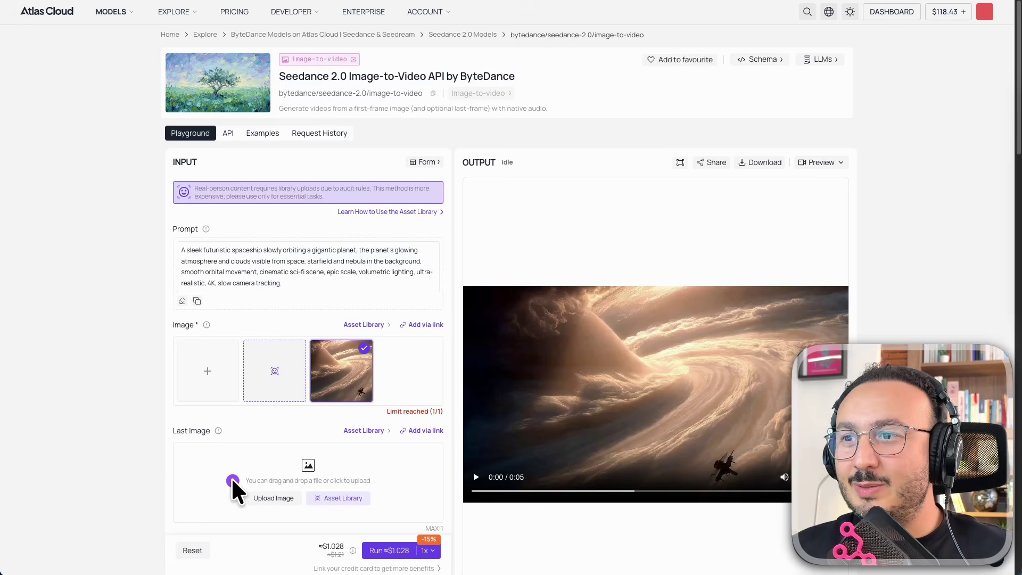
- Switch to the Seedance 2.0 Image-to-Video playground on Atlas Cloud and set the video duration to 15
scroll(229, 482, down, 5)
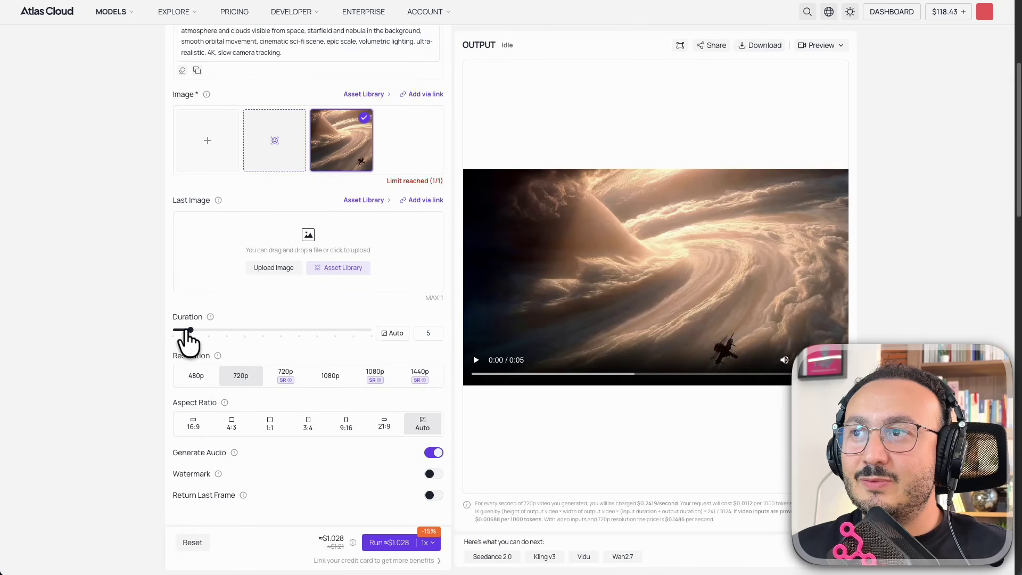
drag(189, 331, 394, 341)
click(423, 338)
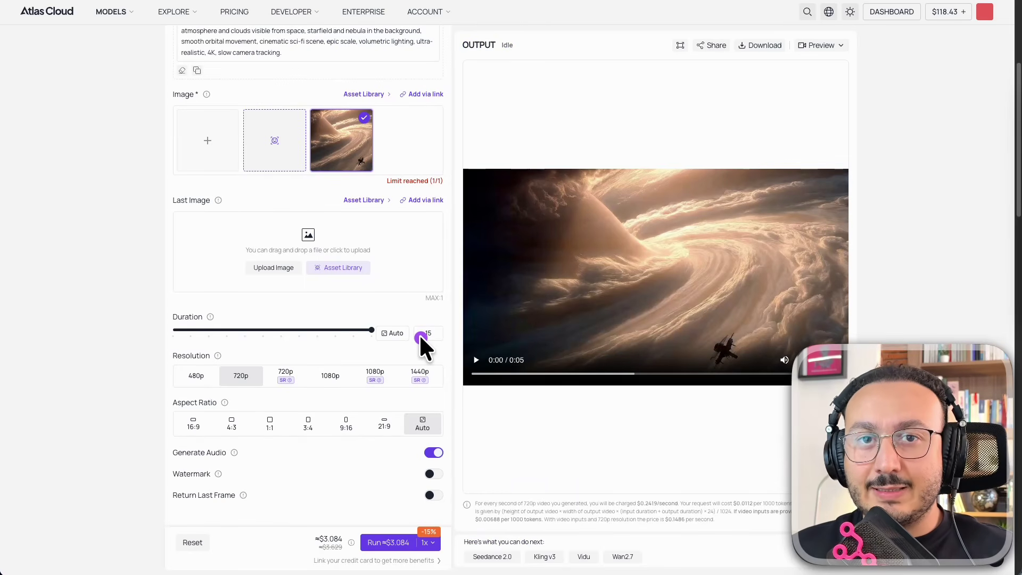
- Review the Prompt, Image and Last Image inputs of the Seedance 2.0 playground
drag(73, 170, 167, 258)
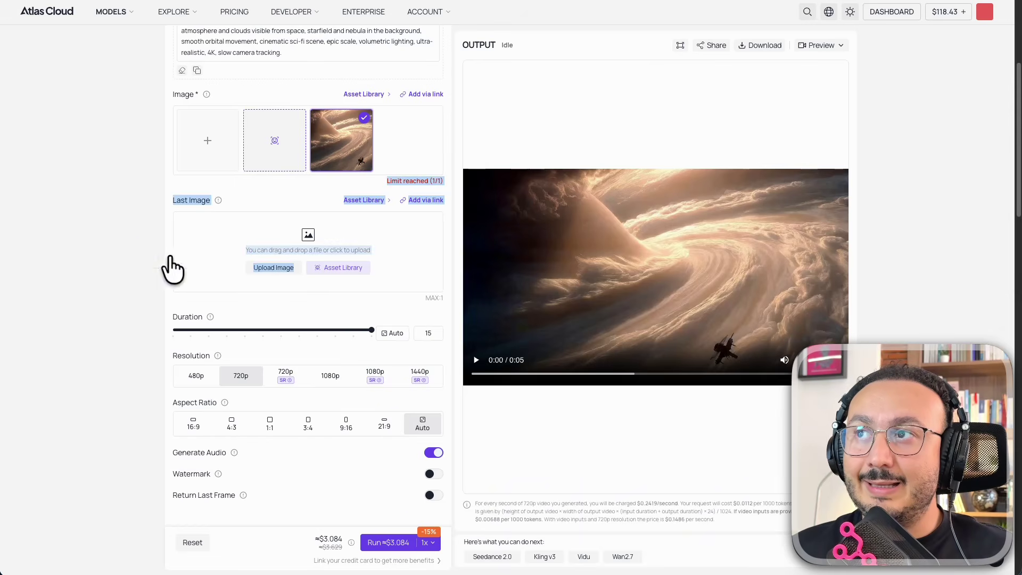
click(105, 206)
drag(61, 92, 186, 285)
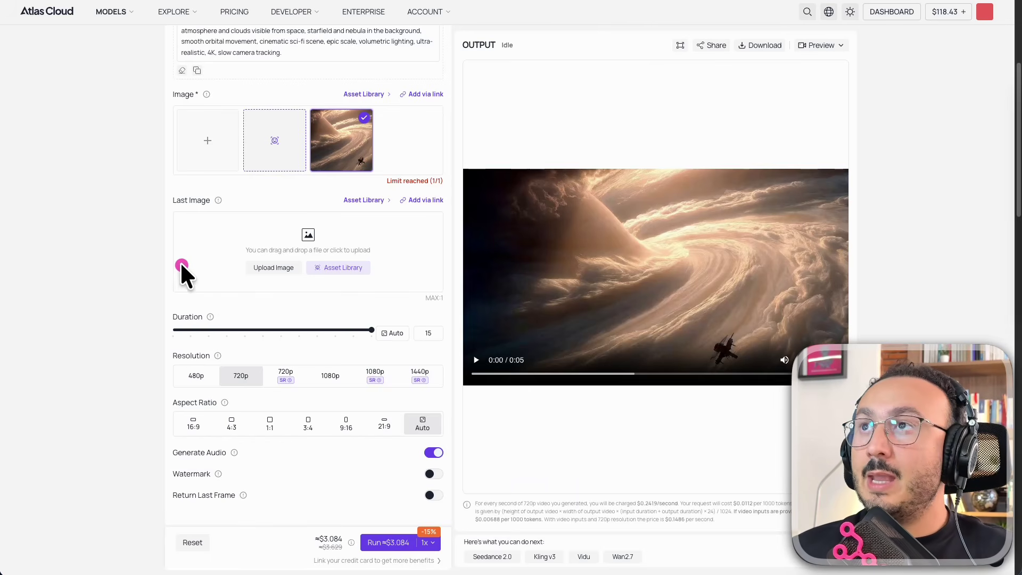
scroll(112, 192, up, 3)
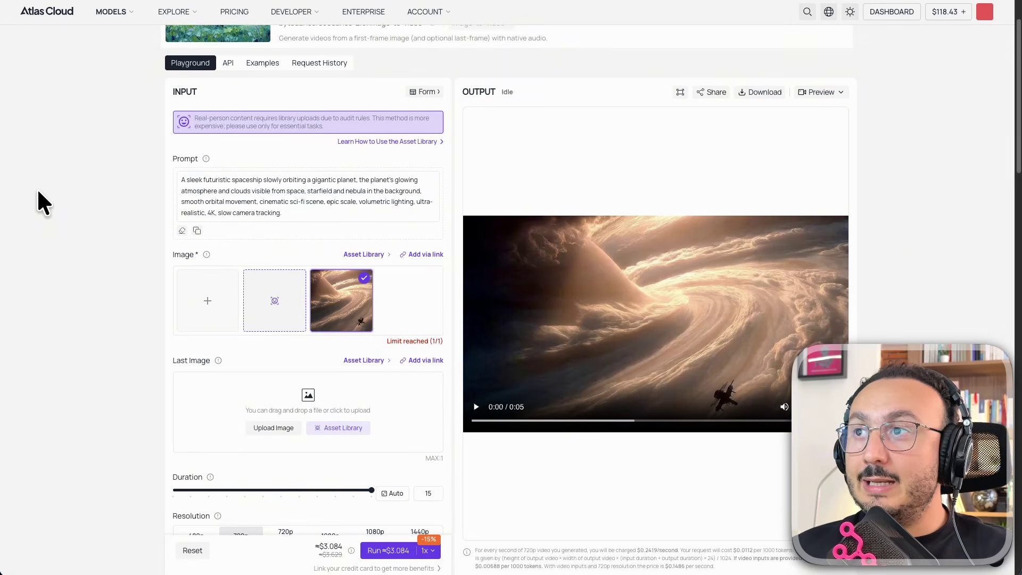
drag(51, 148, 164, 298)
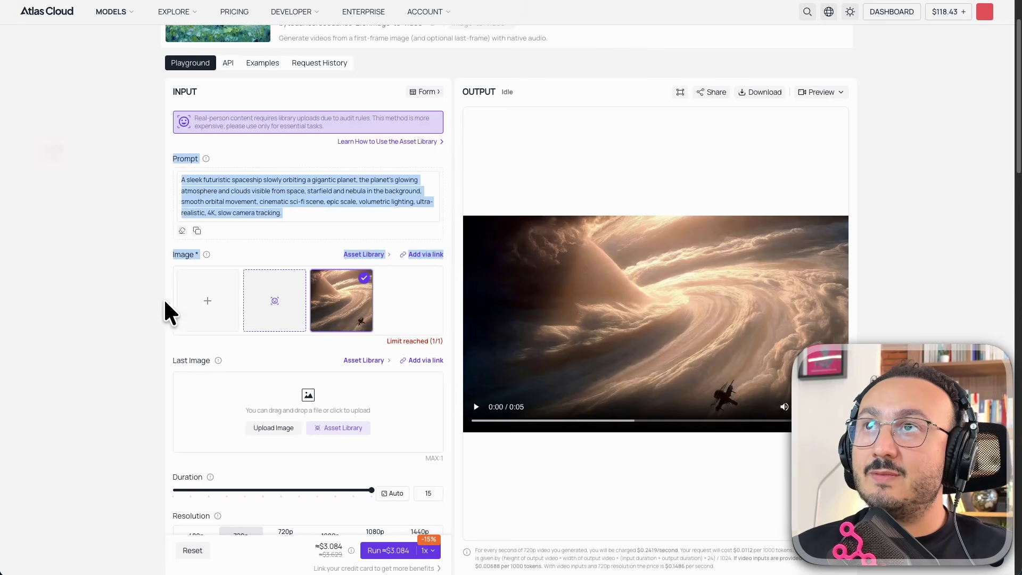
right_click(165, 286)
click(107, 196)
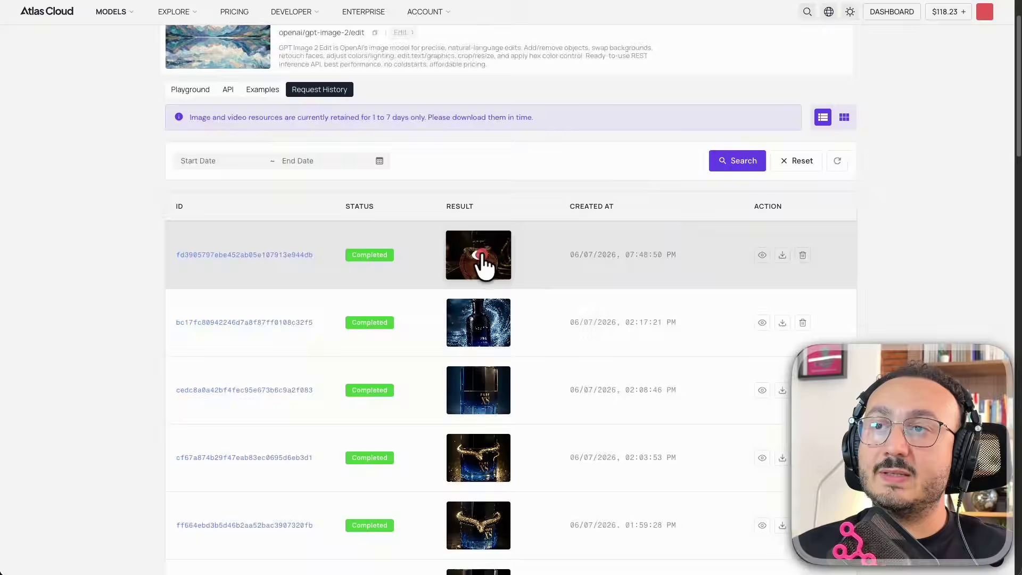
- View the newest perfume image result in the GPT Image 2 Edit request history
click(481, 255)
click(945, 156)
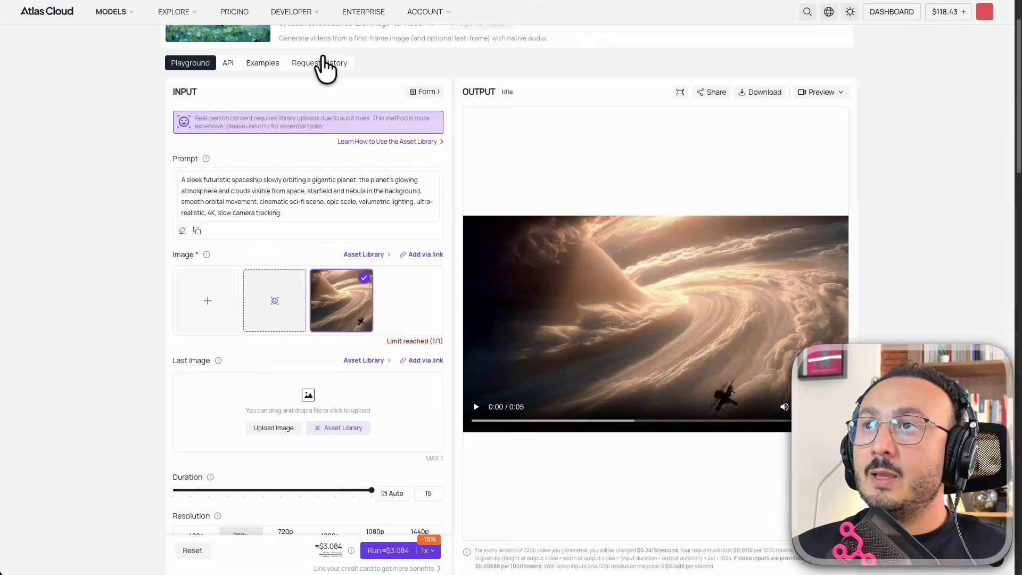
- Open the newest Seedance 2.0 request from its history and examine the request body down to the duration, resolution and audio parameters
click(322, 62)
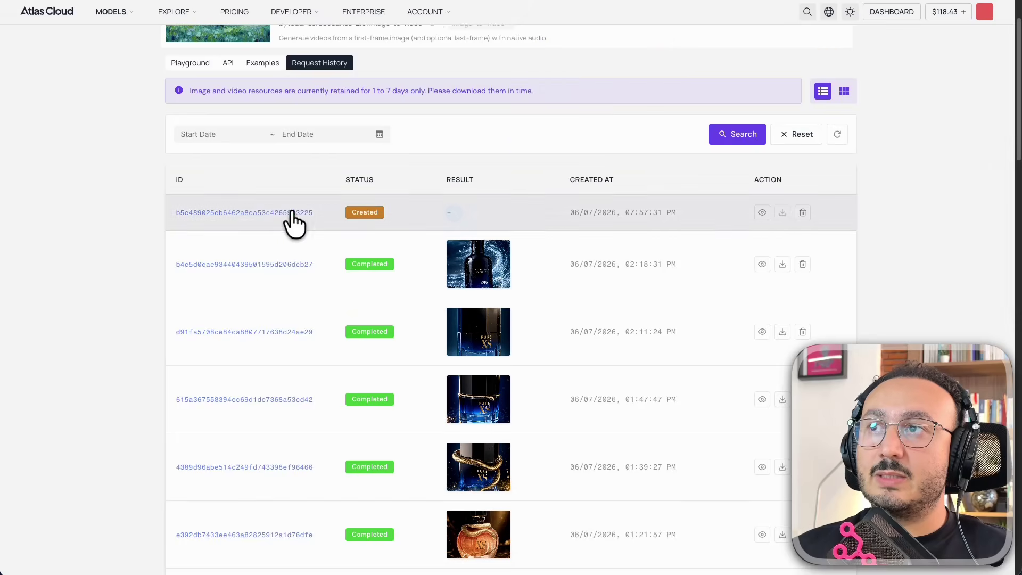
click(283, 213)
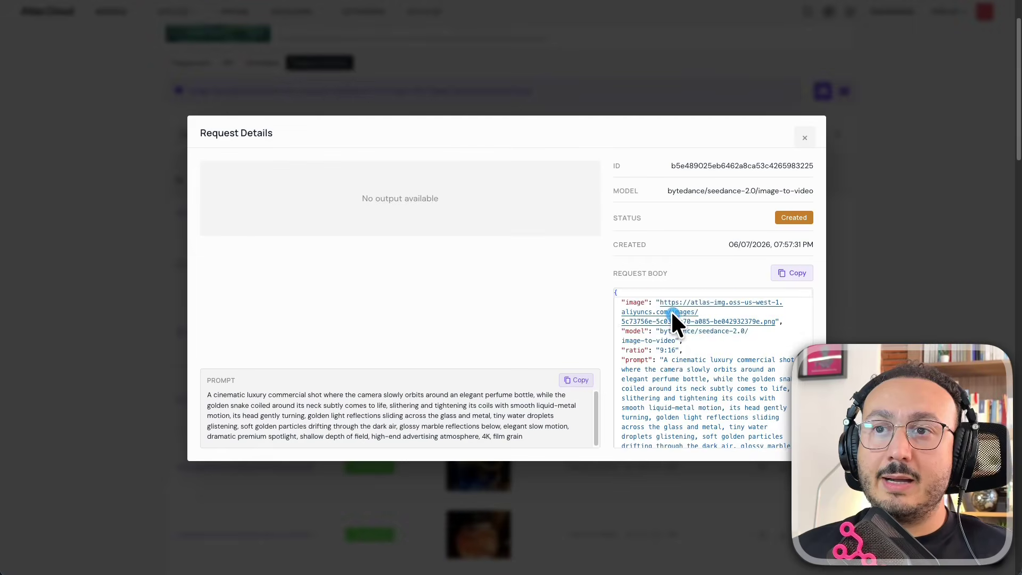
scroll(674, 322, down, 3)
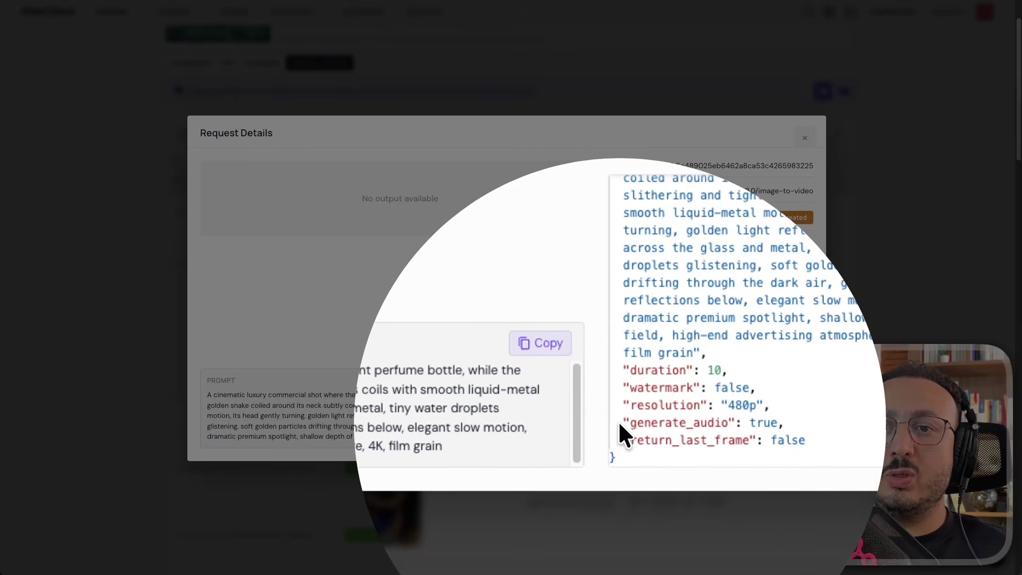
- Return to the Seedance 2.0 playground and review its Duration, Resolution, Aspect Ratio and Generate Audio options
click(619, 424)
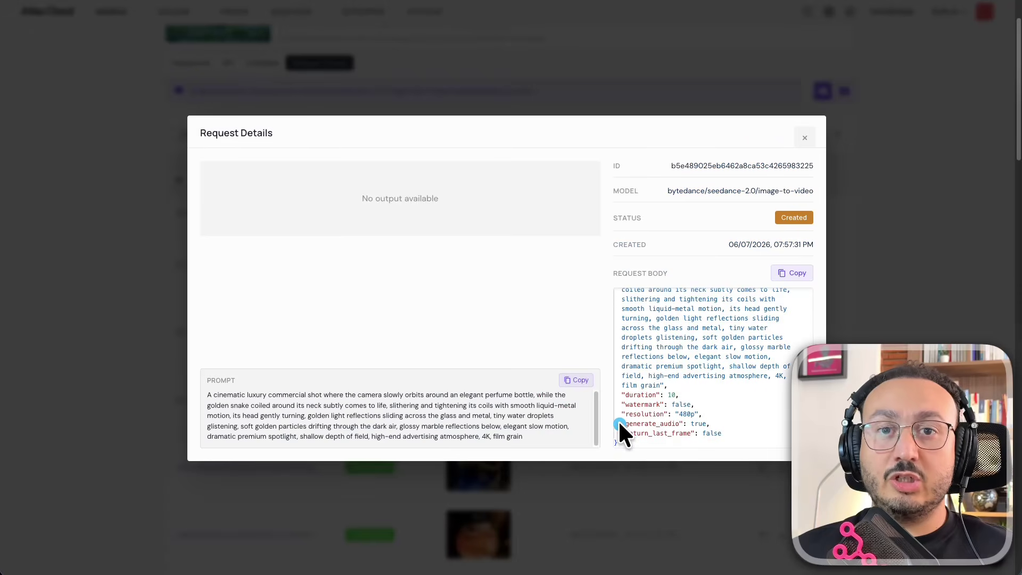
click(229, 82)
click(176, 66)
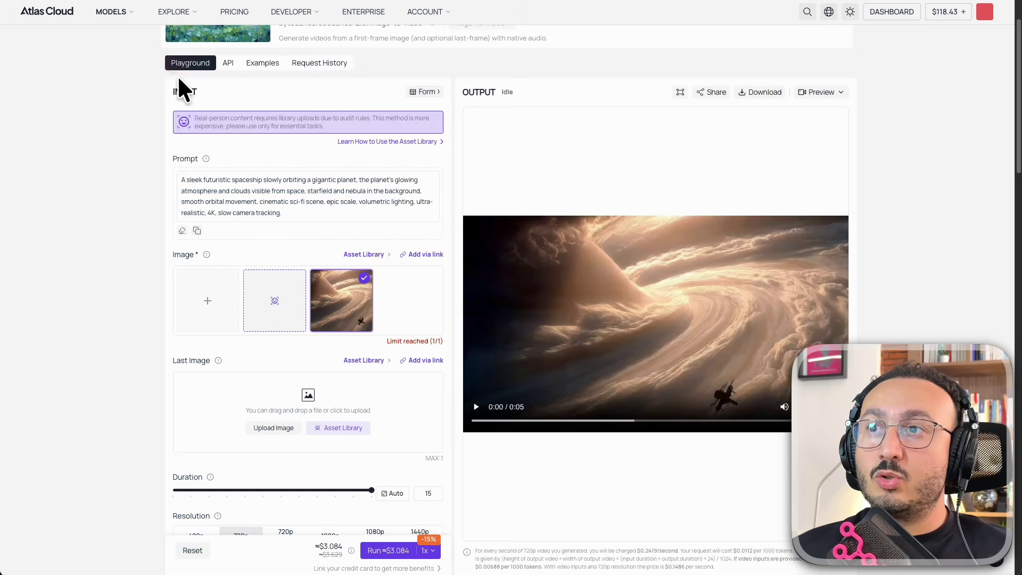
scroll(473, 286, down, 4)
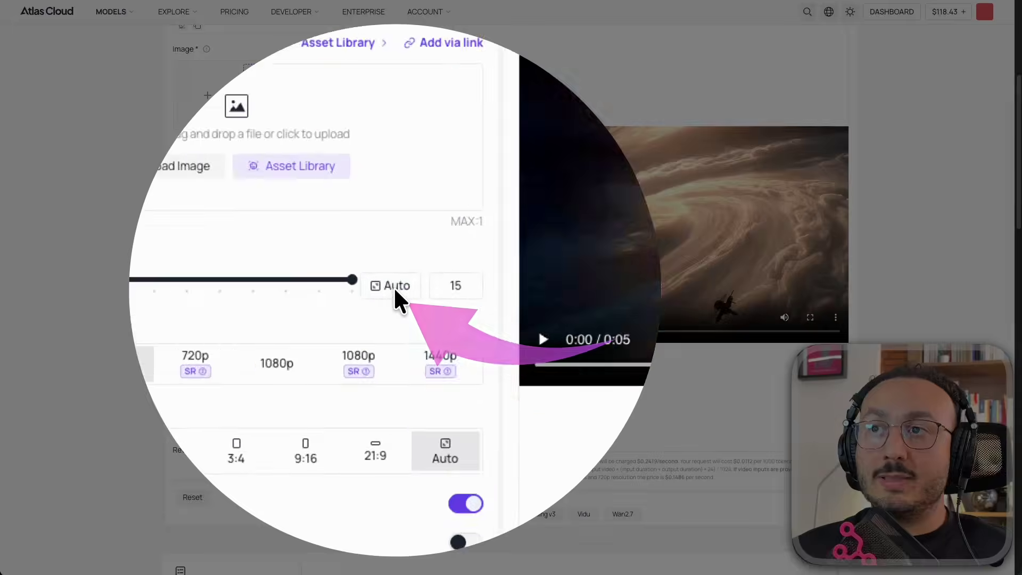
click(394, 286)
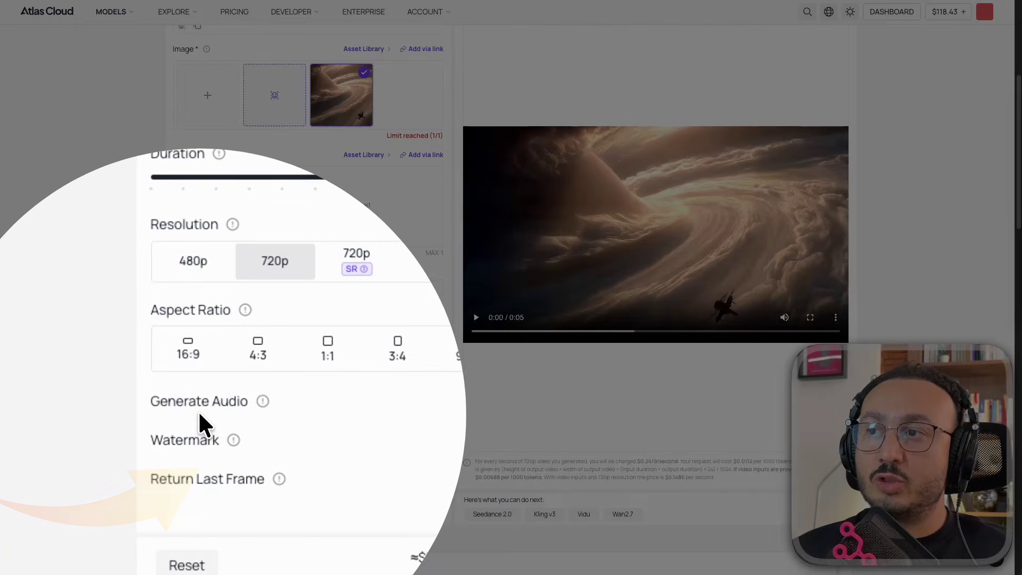
click(200, 411)
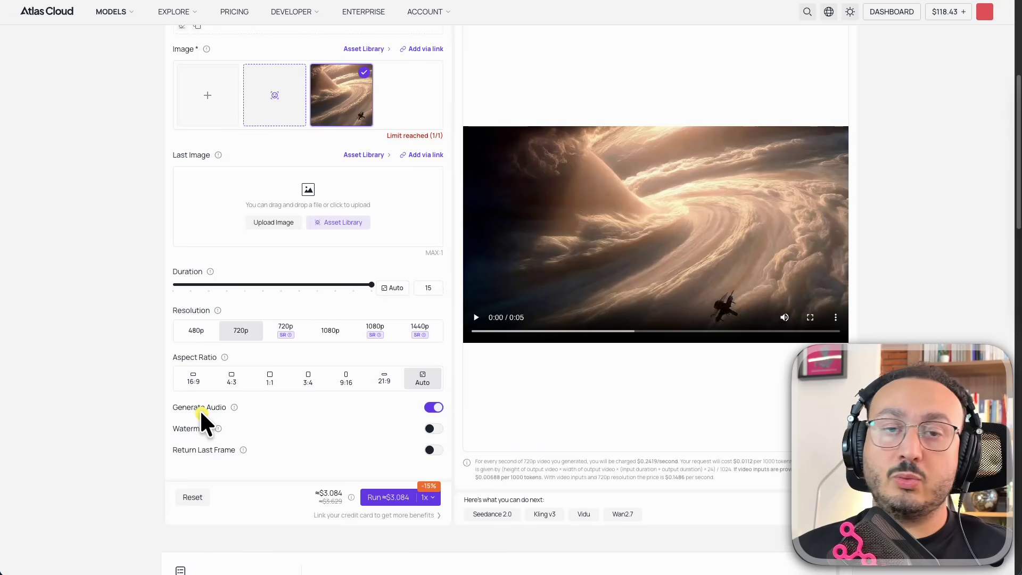
click(420, 380)
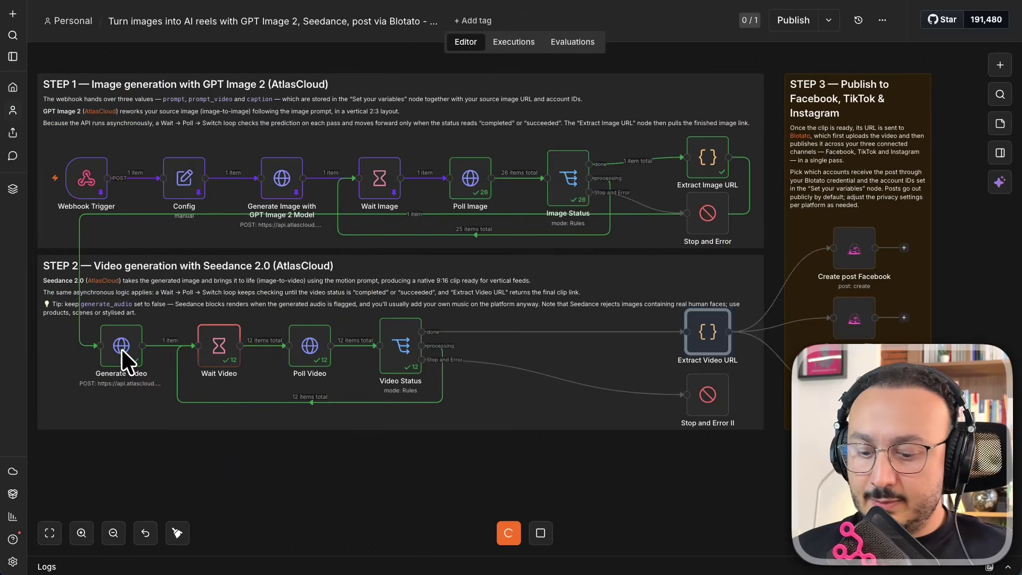
- In the n8n workflow, open the Generate Video node and examine its JSON request body in the expanded expression editor
double_click(121, 350)
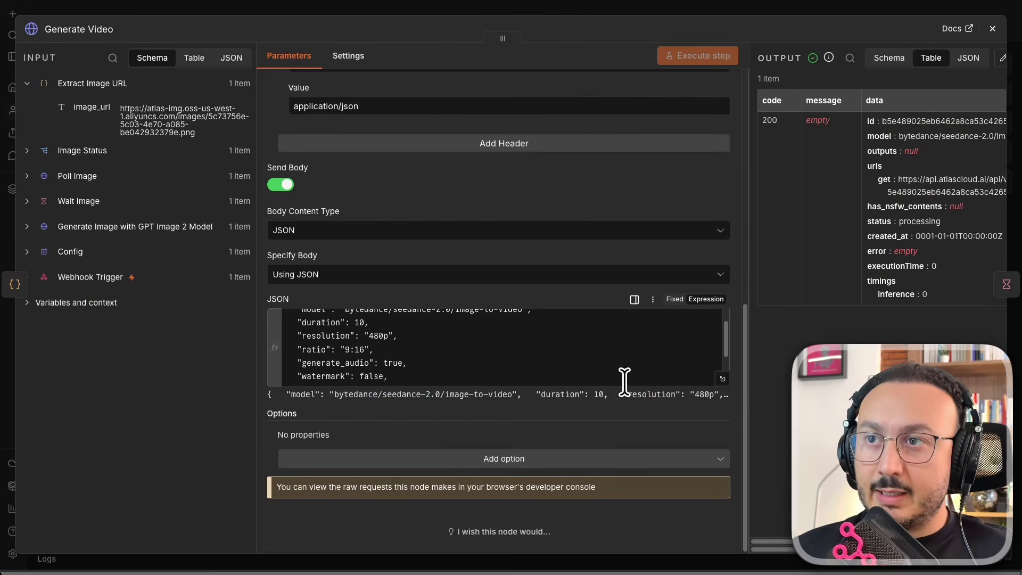
click(722, 379)
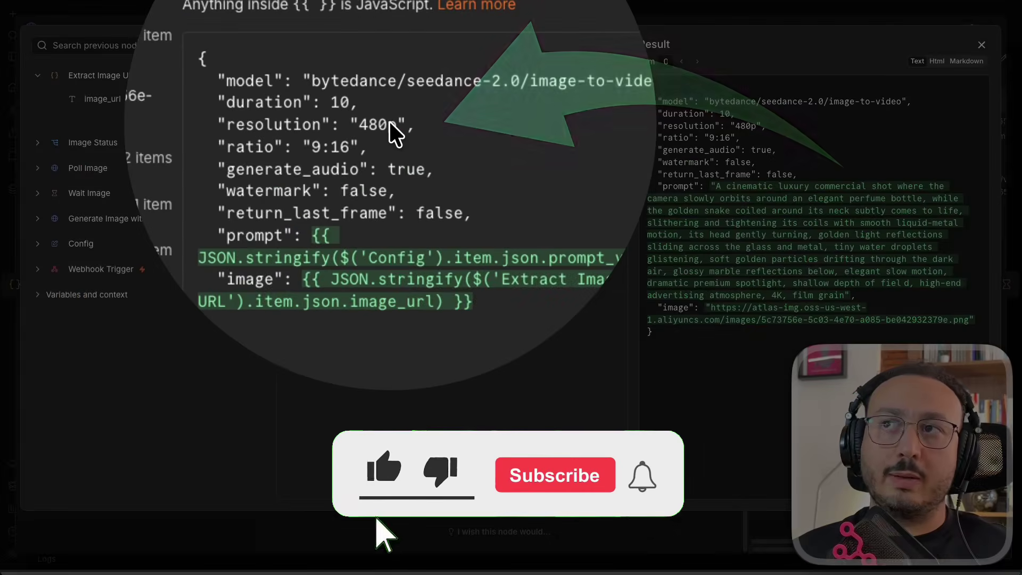
click(390, 123)
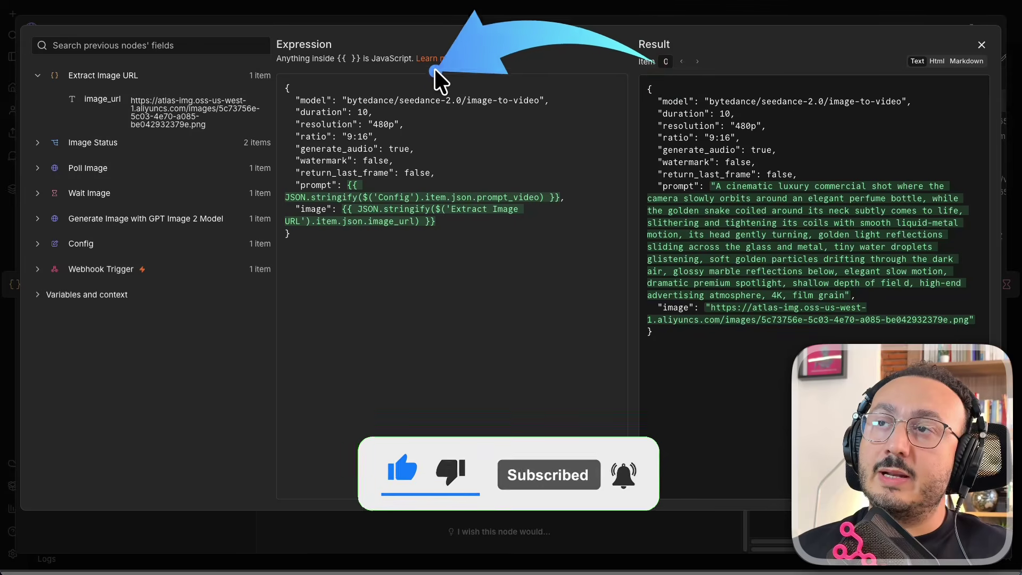
click(390, 124)
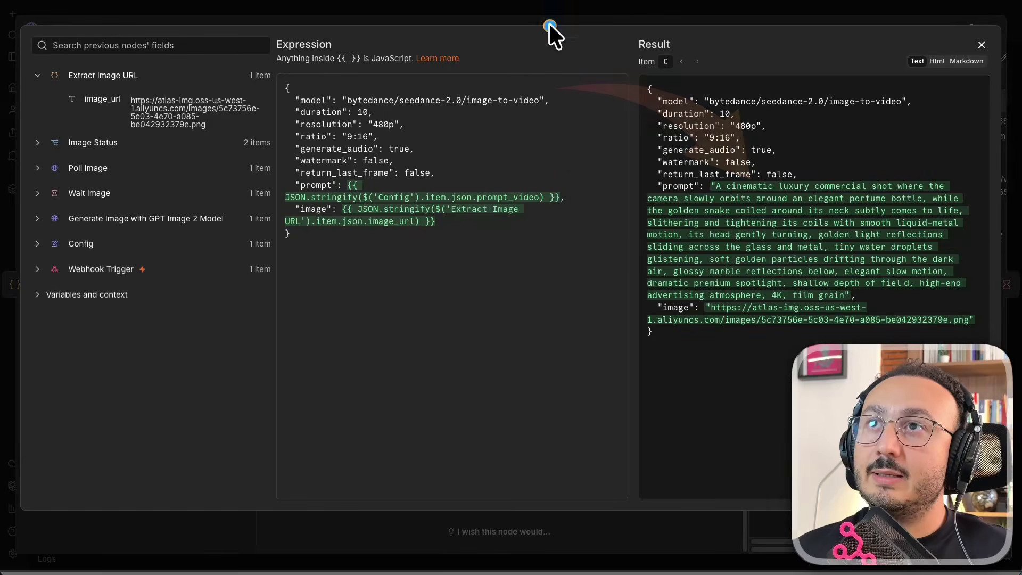
click(524, 10)
click(523, 8)
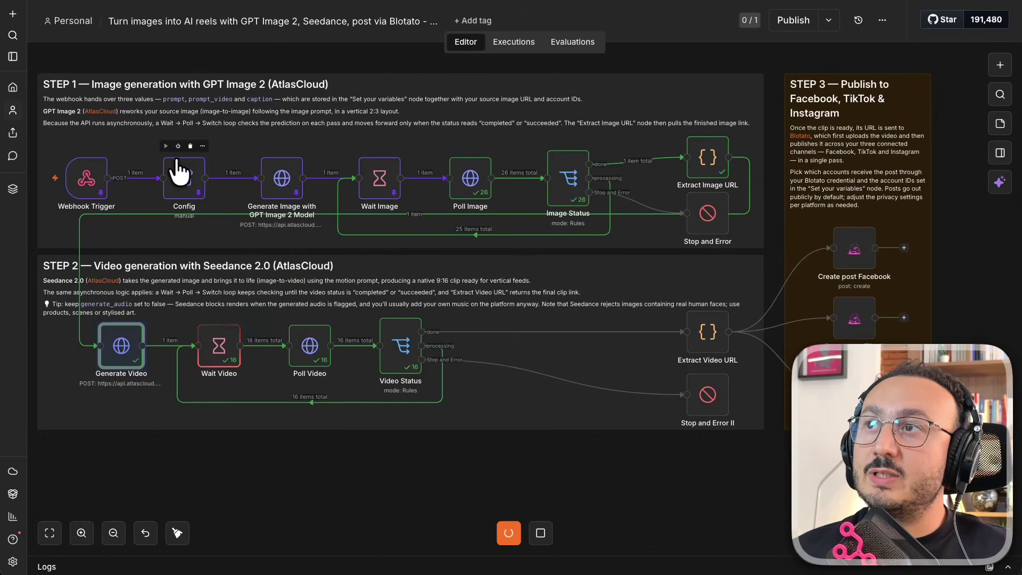
- Open the Config node and review its prompt, caption, profile_image_url and prompt_video field mappings
right_click(181, 162)
click(203, 171)
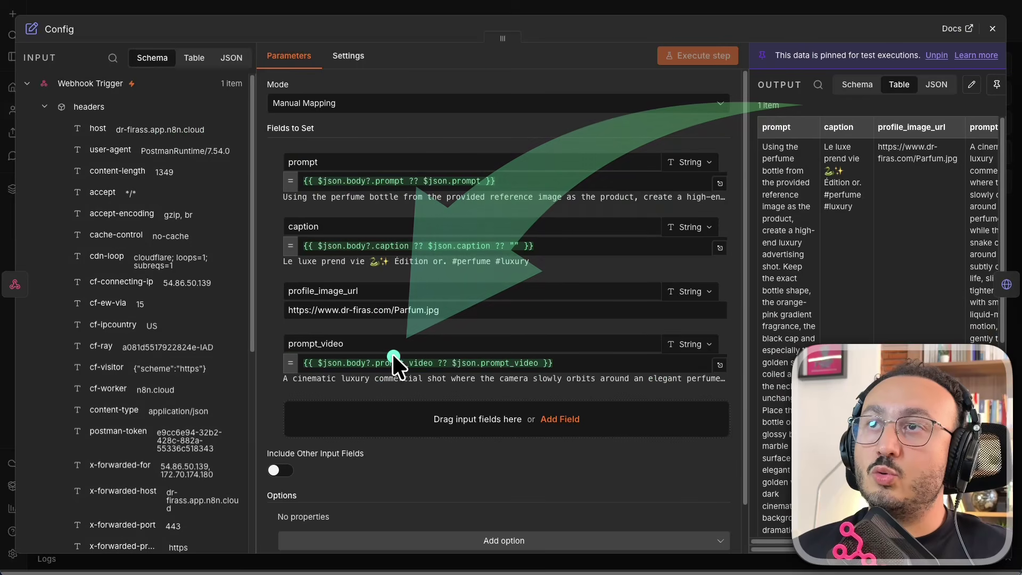
click(562, 9)
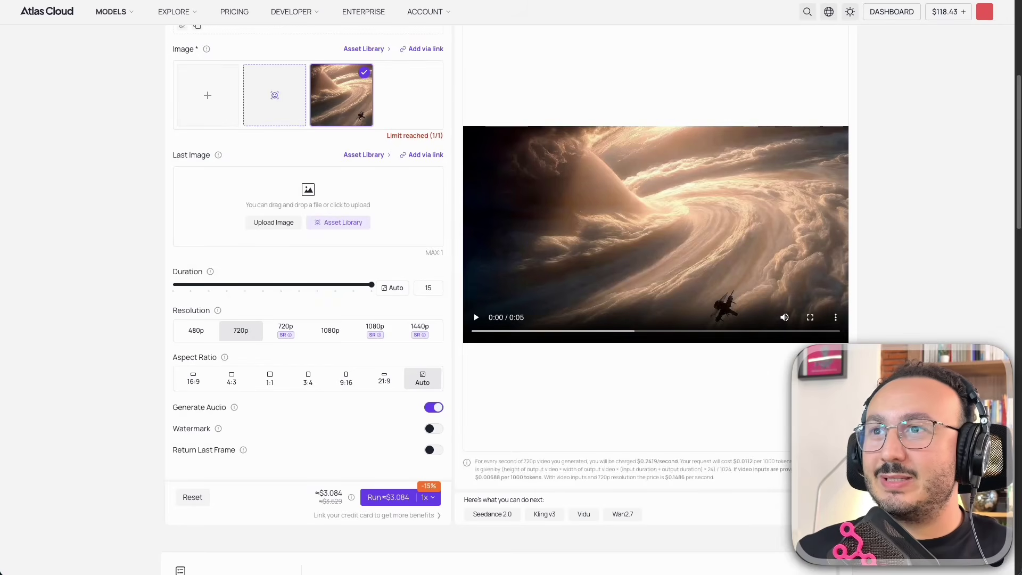
- Switch to the Seedance 2.0 page on Atlas Cloud and view the newest video result in its request history
scroll(520, 201, up, 5)
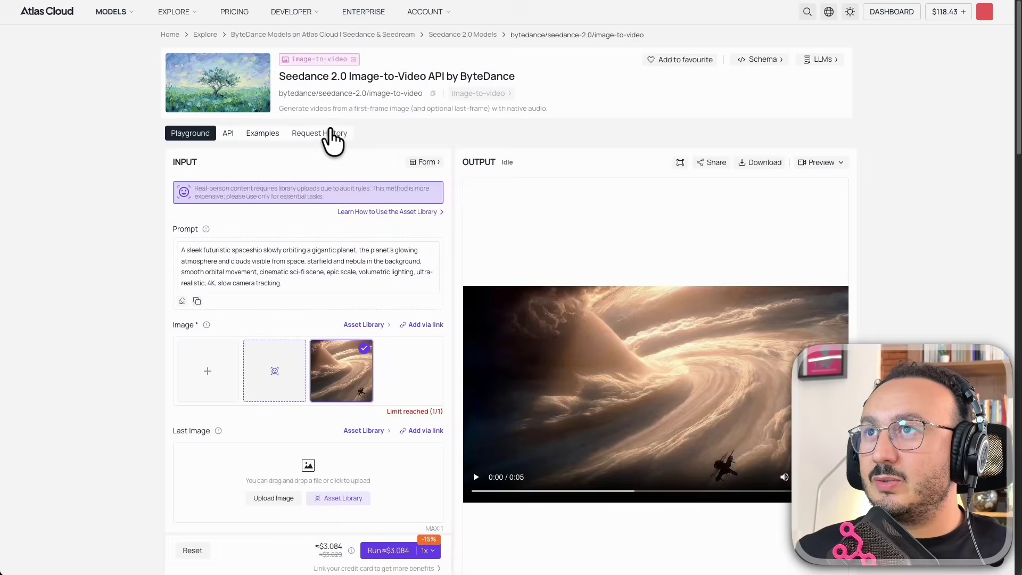
click(328, 132)
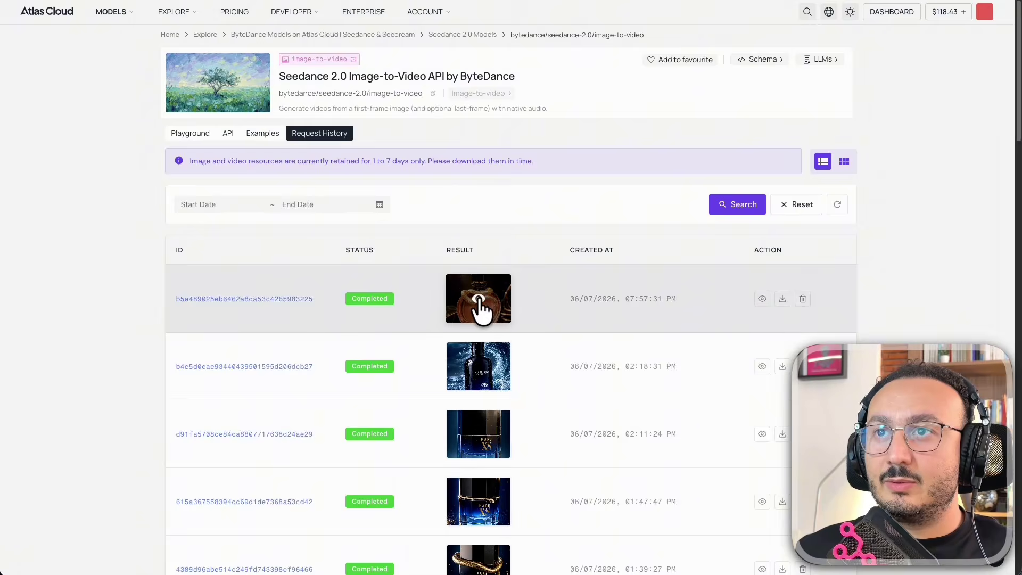
click(478, 302)
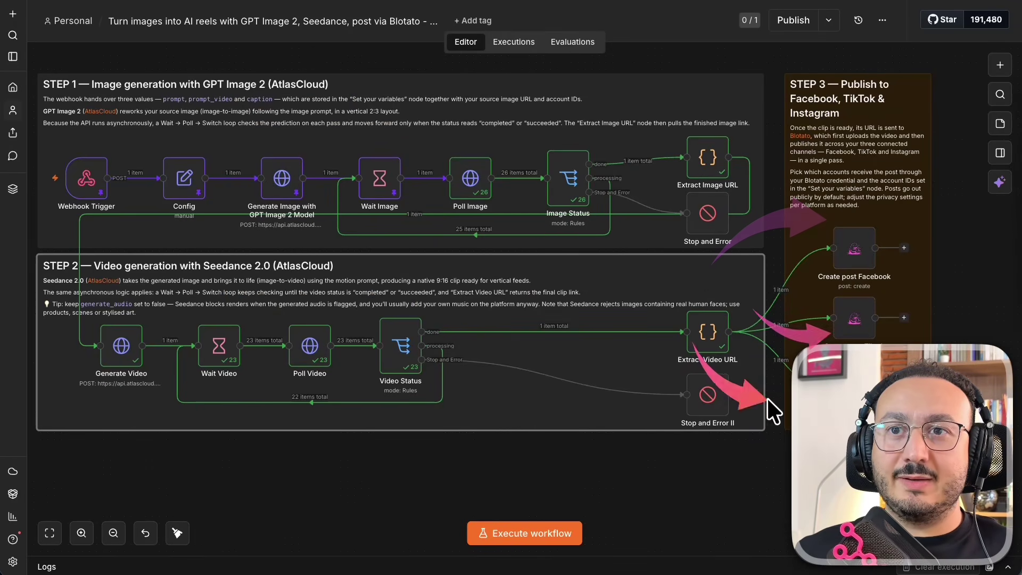
- Return to the n8n workflow and pin the output data of the Extract Image URL node
scroll(910, 241, right, 2)
scroll(910, 241, left, 2)
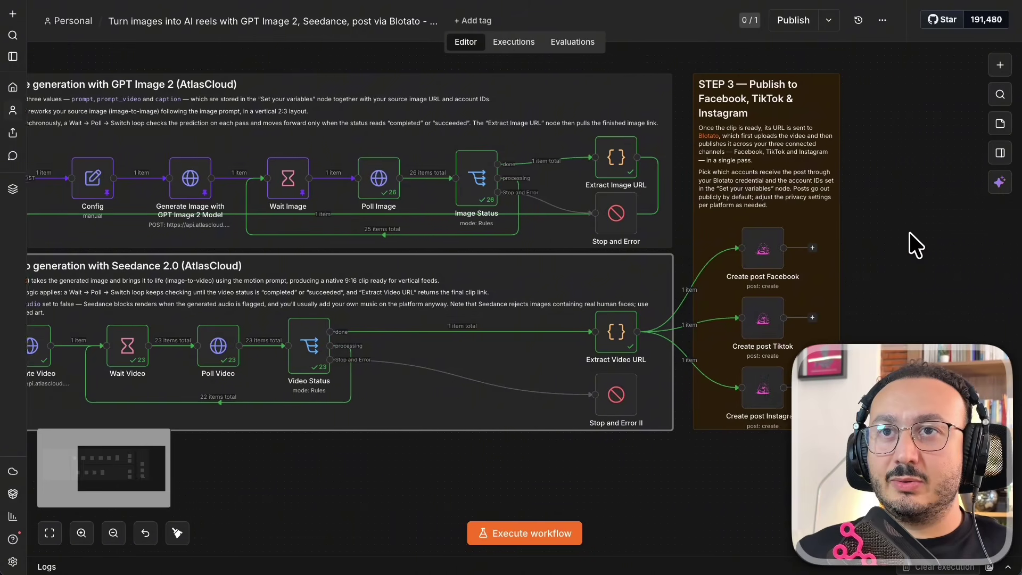
scroll(972, 254, left, 3)
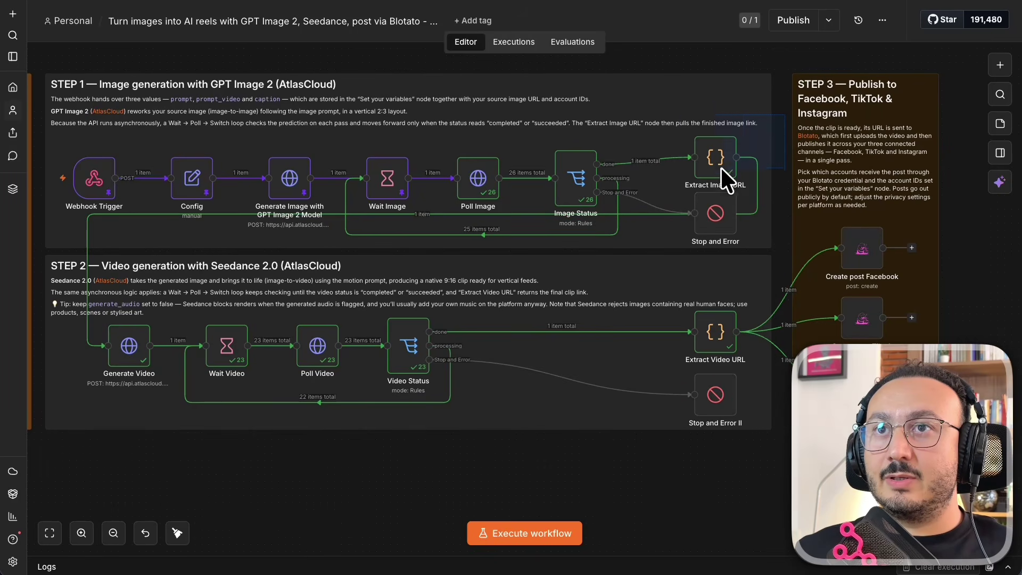
right_click(714, 153)
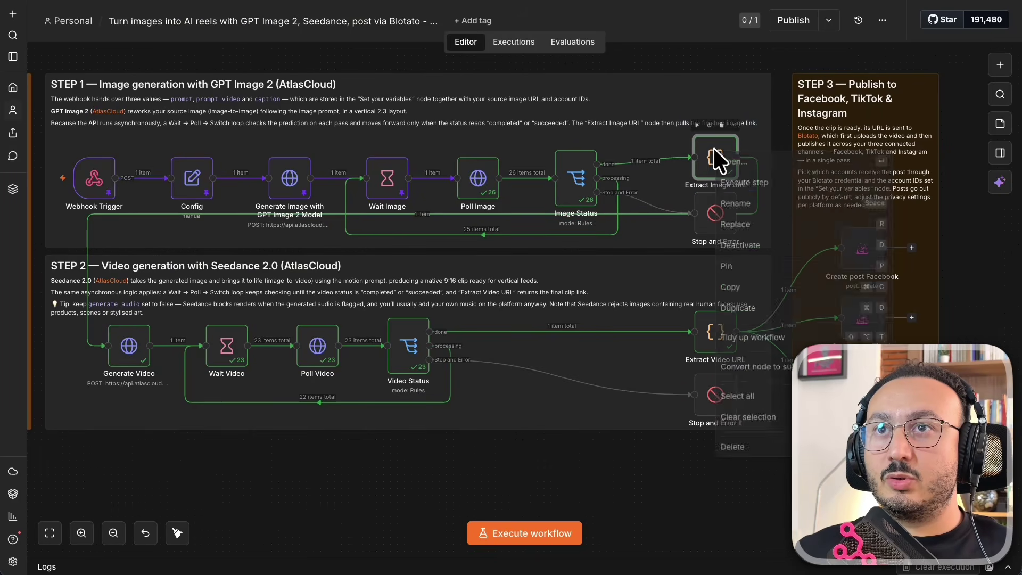
click(754, 268)
right_click(480, 181)
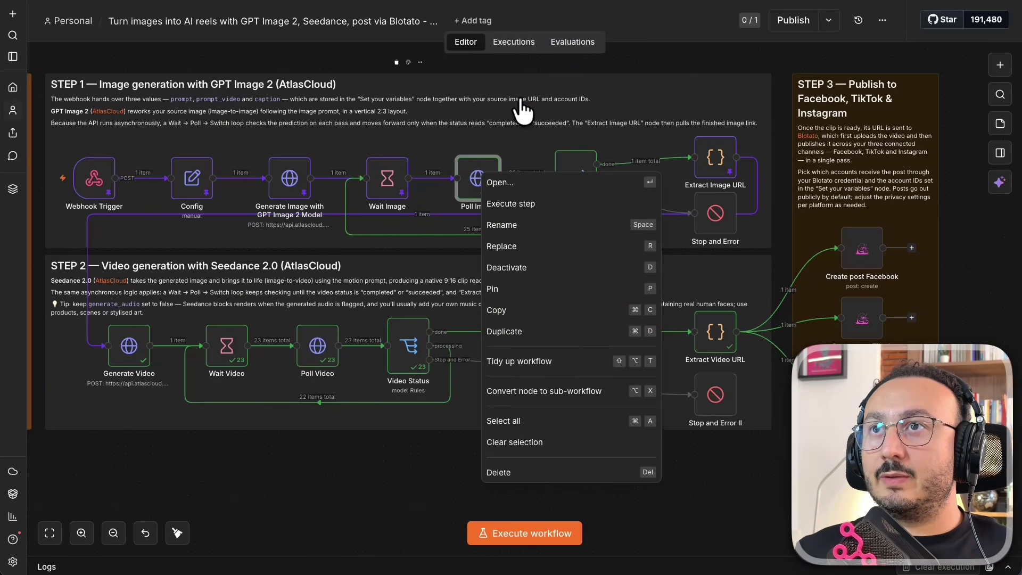
click(652, 60)
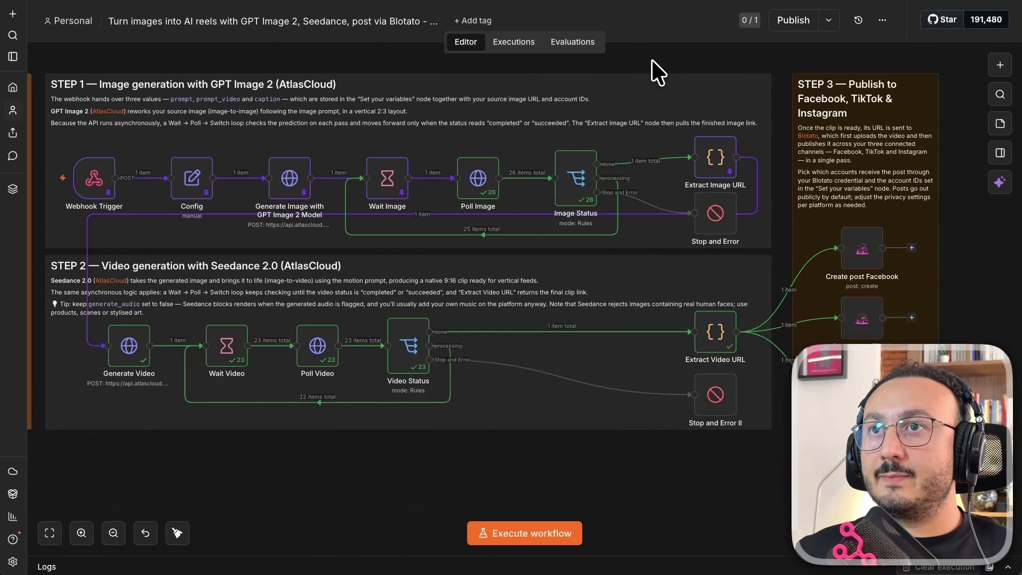
- Pin the output data of the Generate Video, Wait Video and Extract Video URL nodes
right_click(130, 347)
click(176, 384)
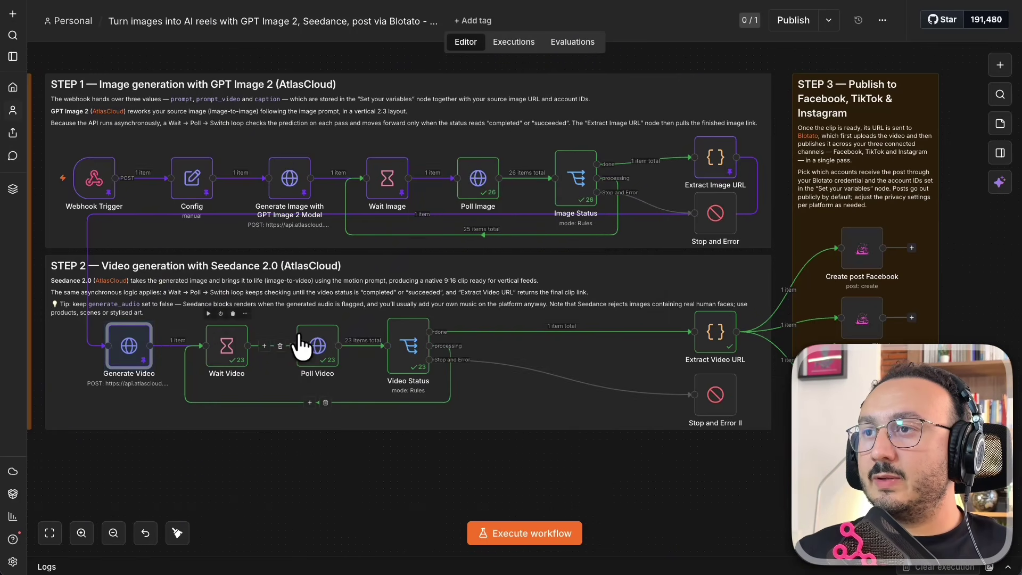
right_click(227, 341)
click(286, 386)
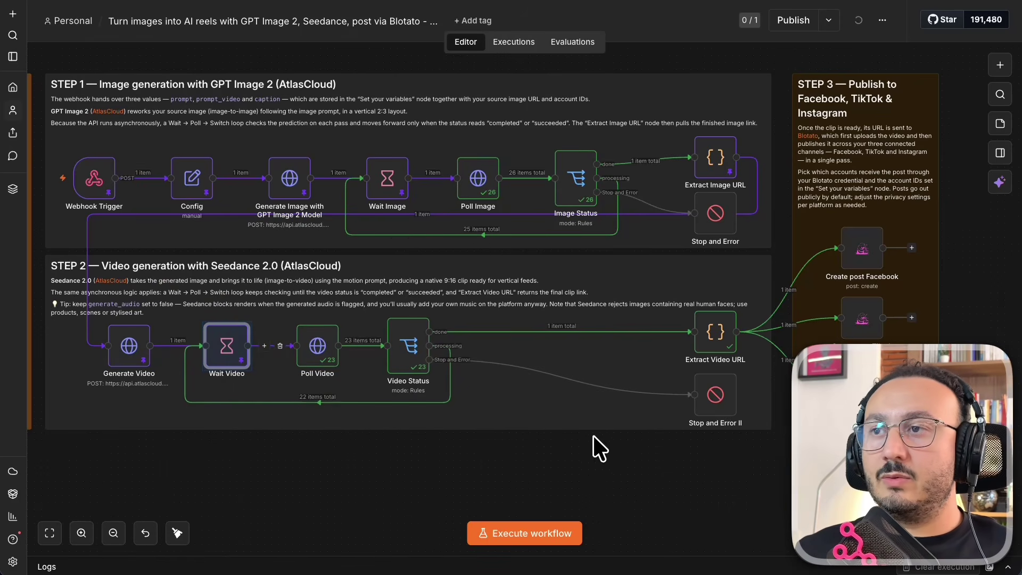
right_click(705, 335)
click(748, 384)
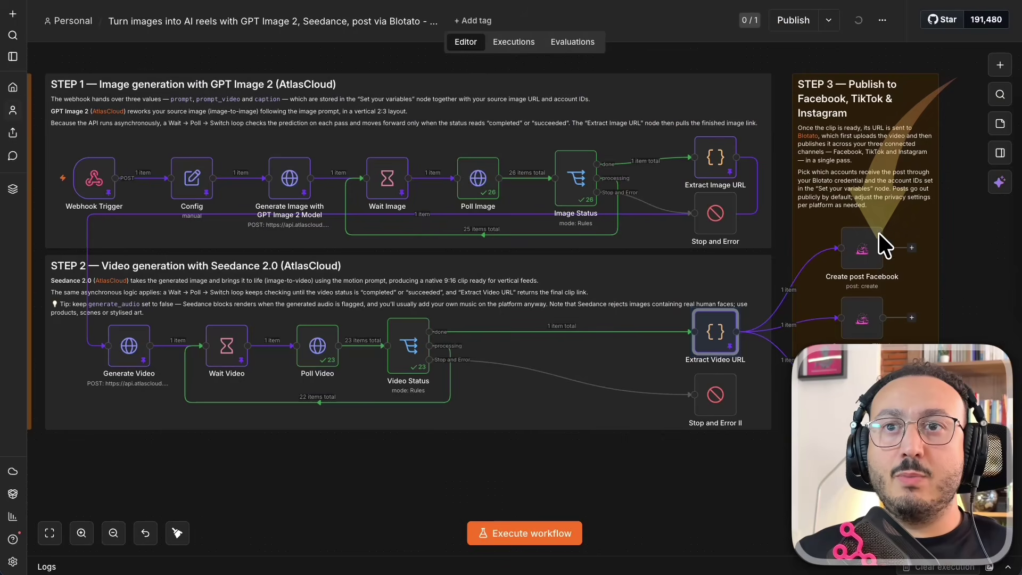
- Review the Create post Facebook node's account, text and media URL parameters, and execute only that node
right_click(860, 238)
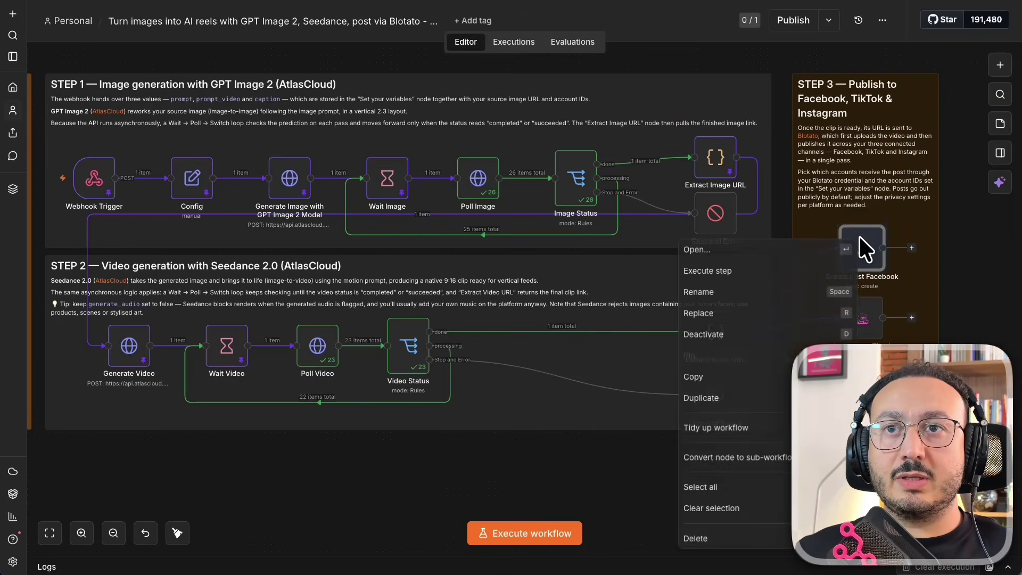
click(803, 255)
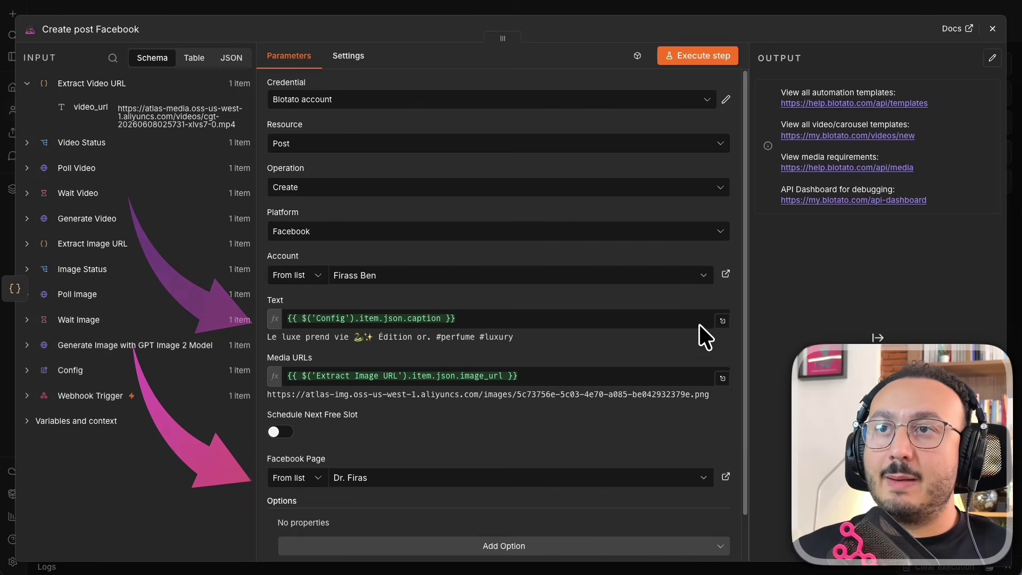
click(634, 5)
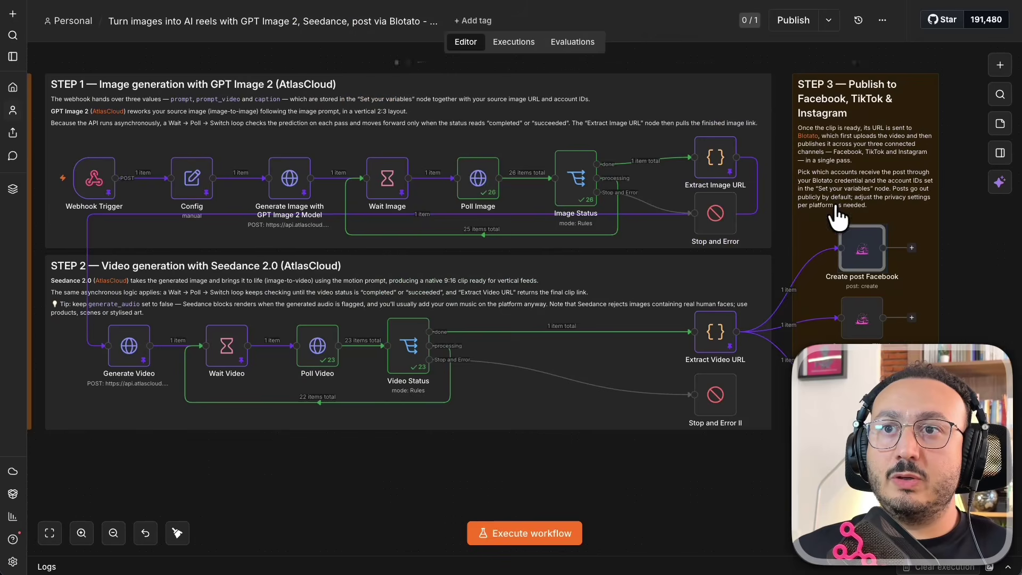
right_click(863, 250)
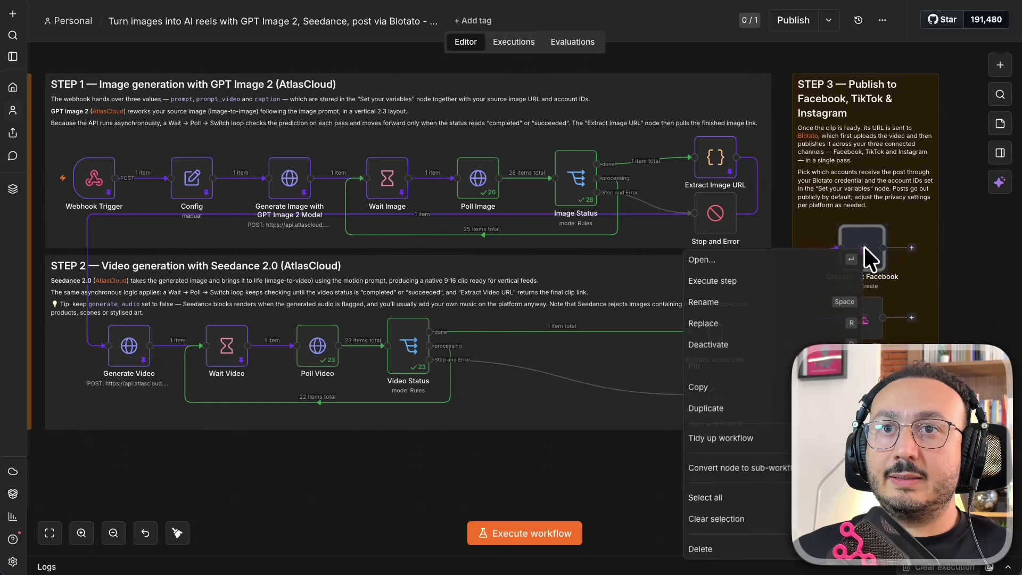
click(740, 281)
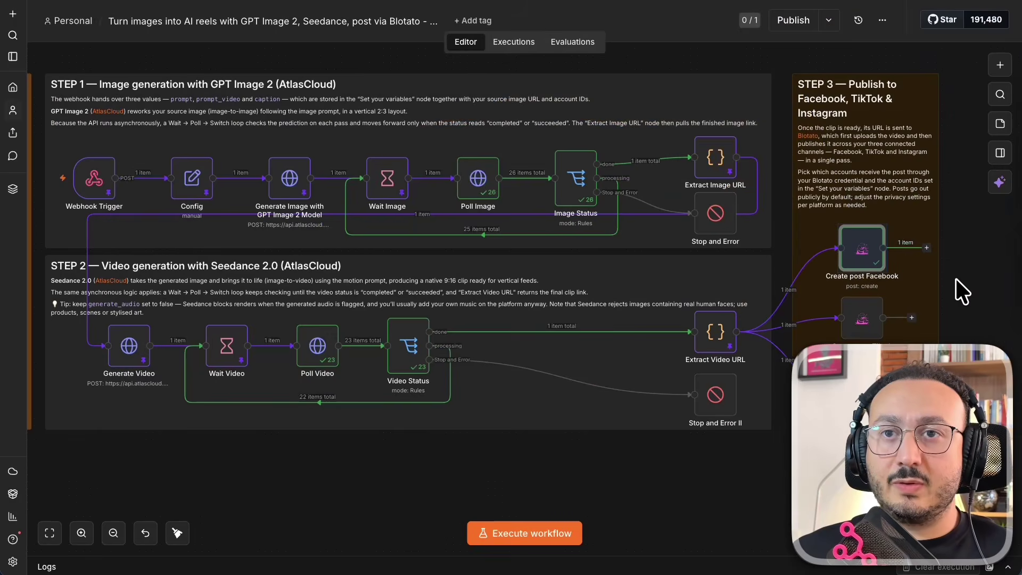
- Open the Create post Tiktok node and review its account, caption, media URL and privacy parameters
right_click(859, 315)
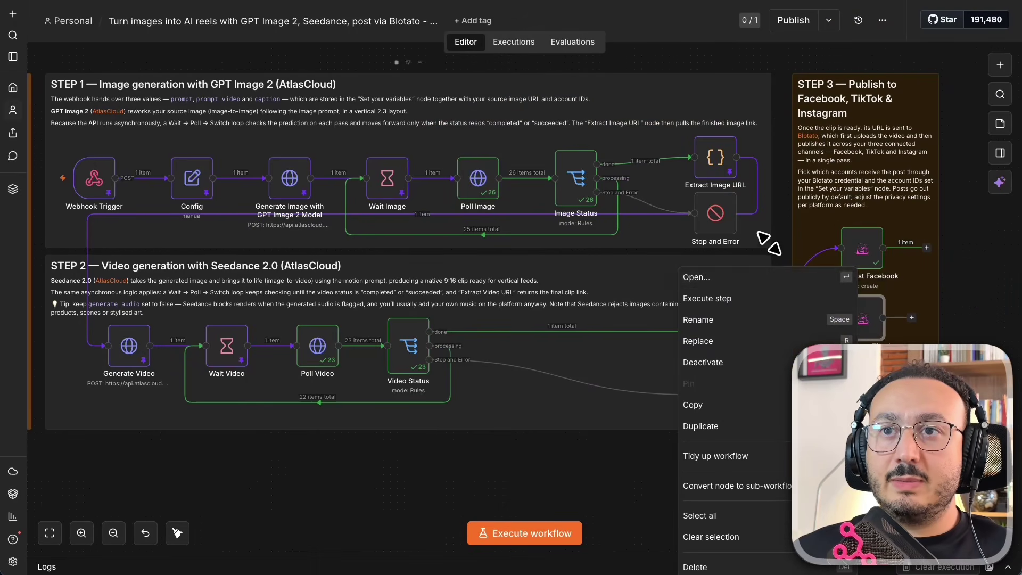
click(762, 278)
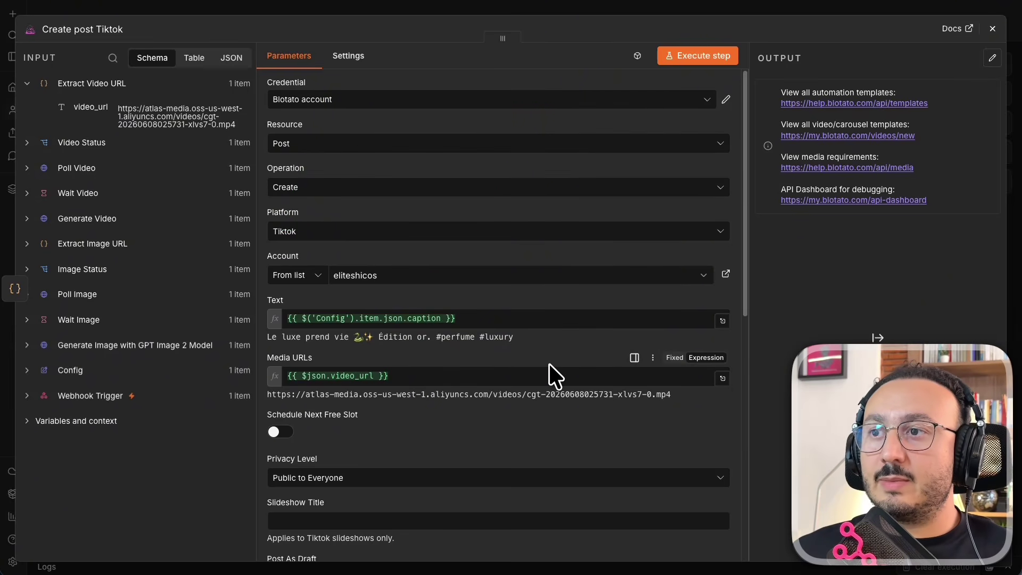
click(819, 7)
- Pin the Create post Facebook node's output and execute only the Create post Tiktok node
right_click(857, 313)
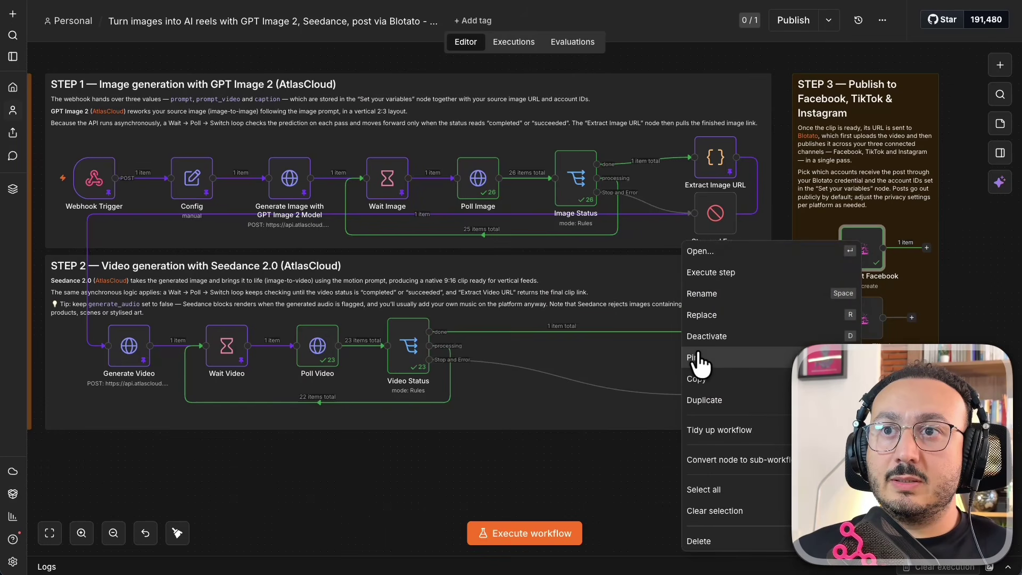
key(Escape)
right_click(864, 317)
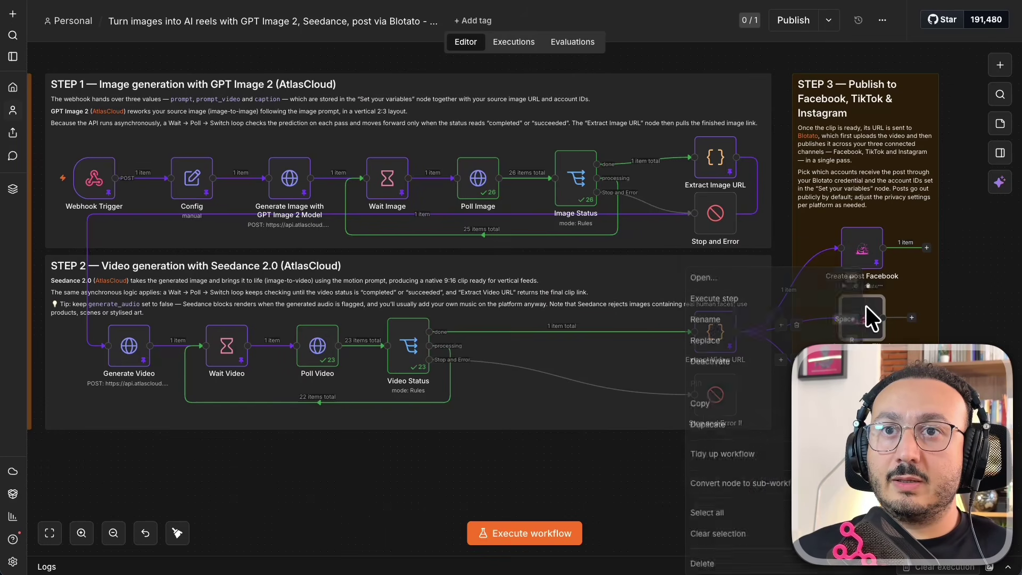
click(765, 295)
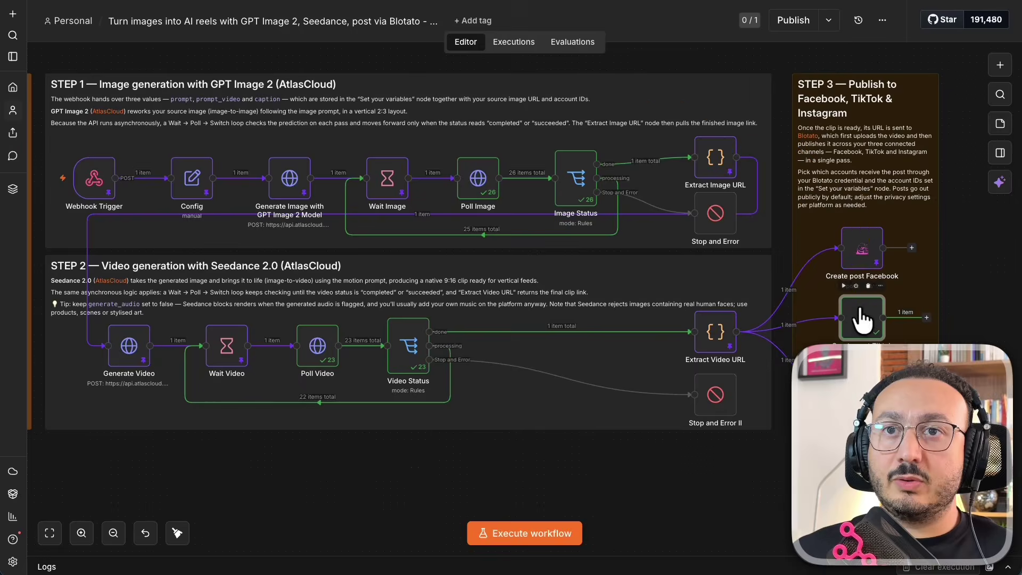
- Pin the output data of the Create post Tiktok node
right_click(866, 382)
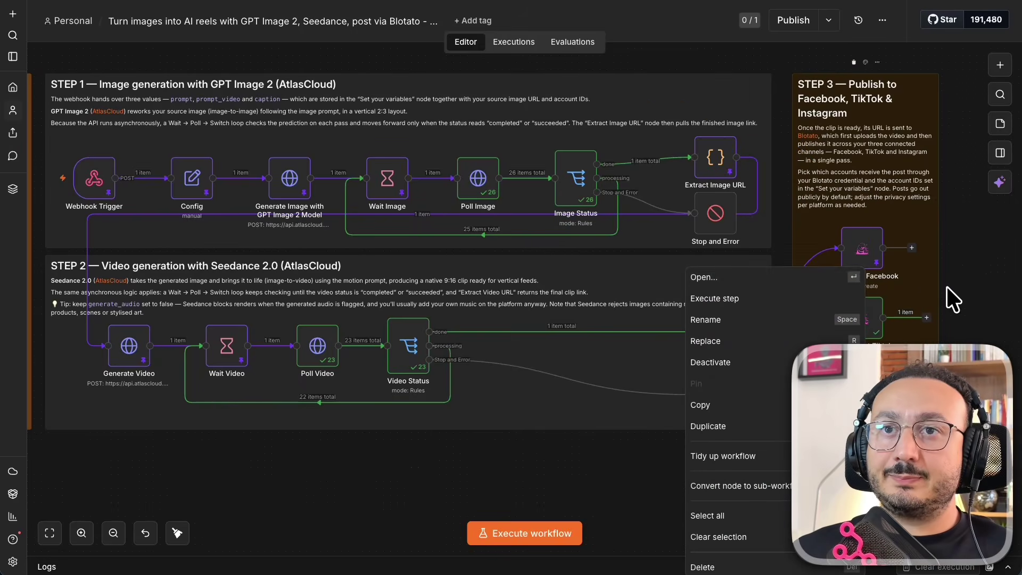
click(916, 303)
right_click(864, 332)
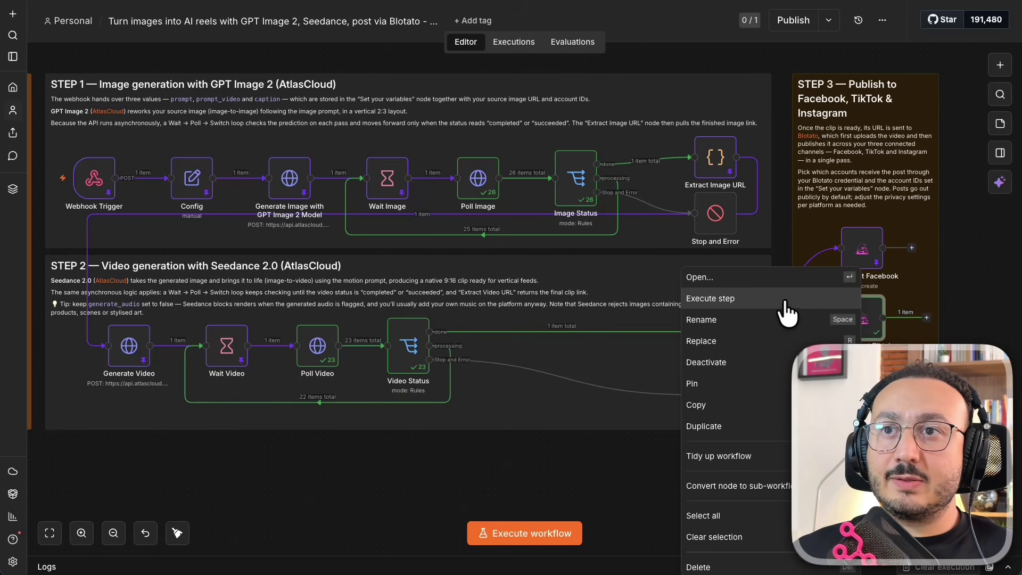
click(744, 386)
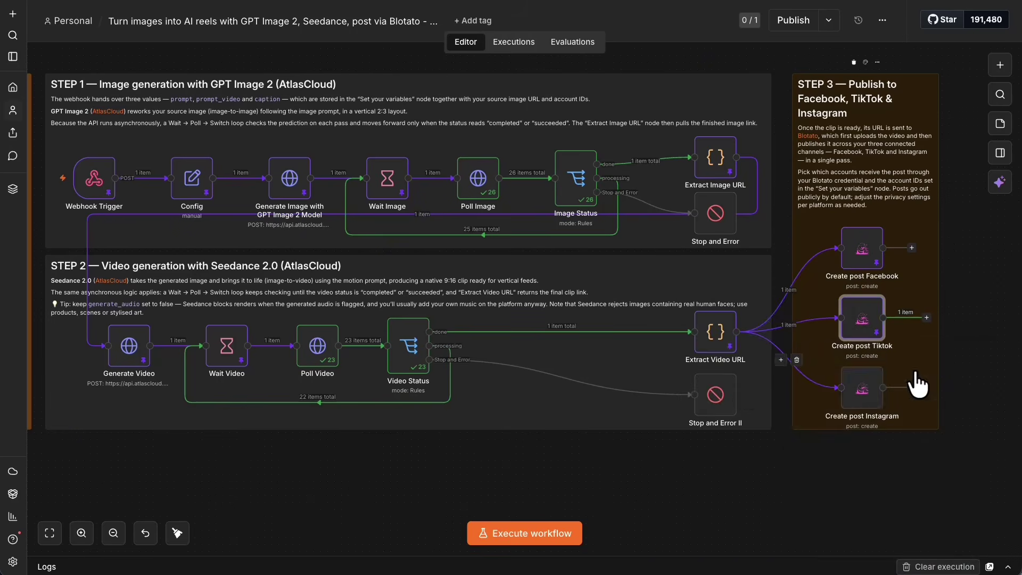
- Open the Create post Instagram node and review its available platforms, account, text and media URL parameters
right_click(849, 375)
click(733, 278)
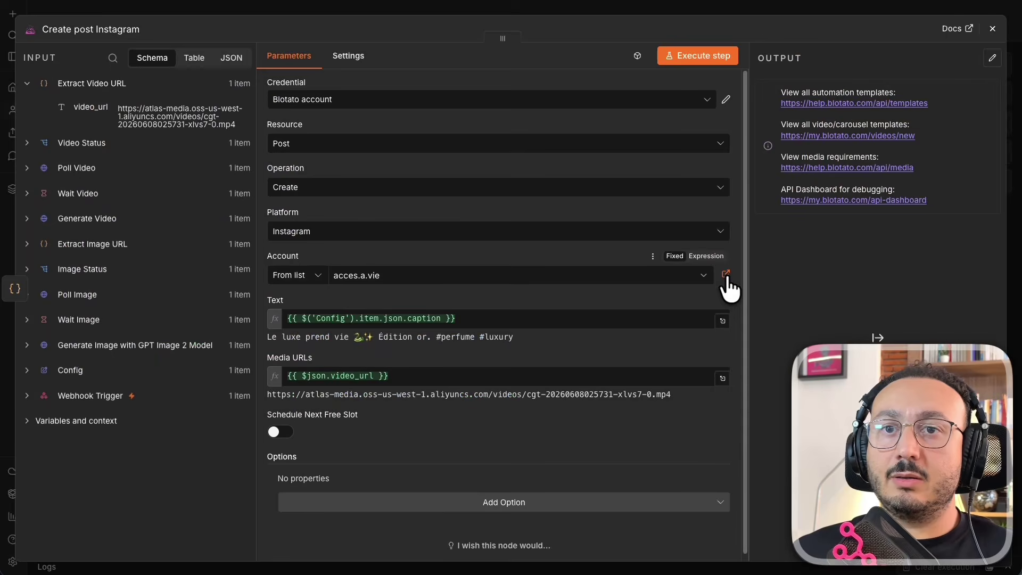
click(334, 238)
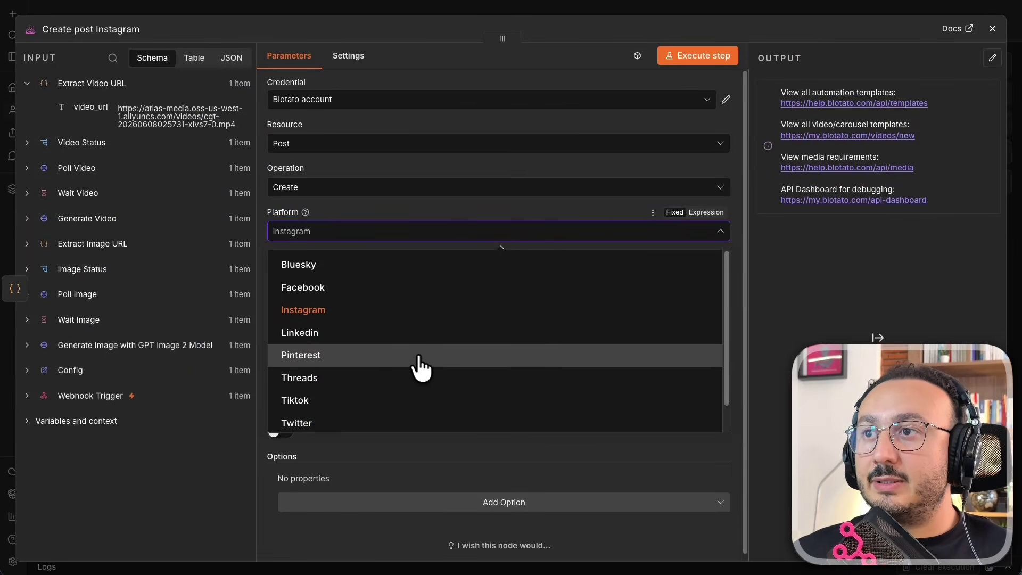
scroll(418, 365, down, 1)
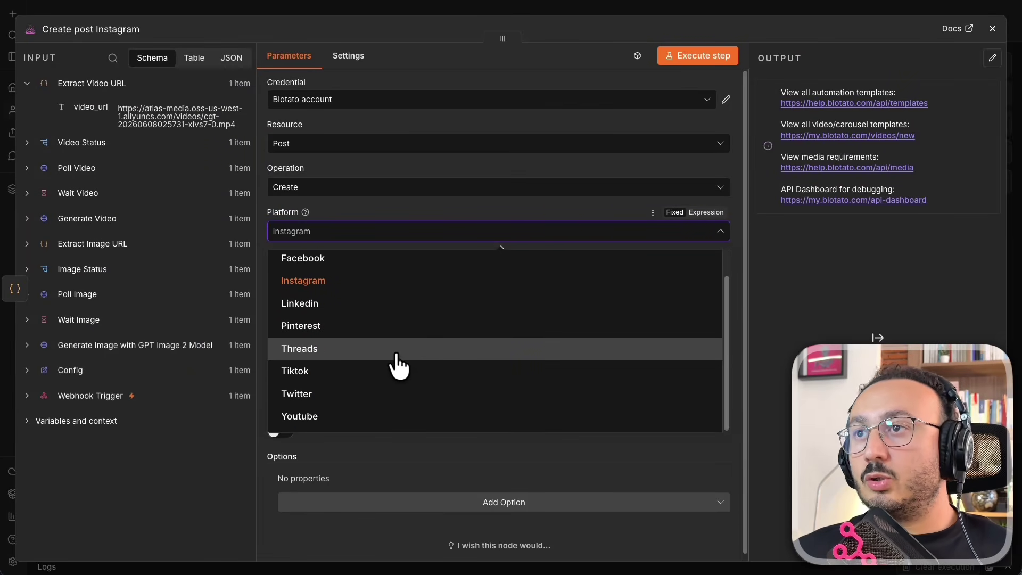
click(424, 203)
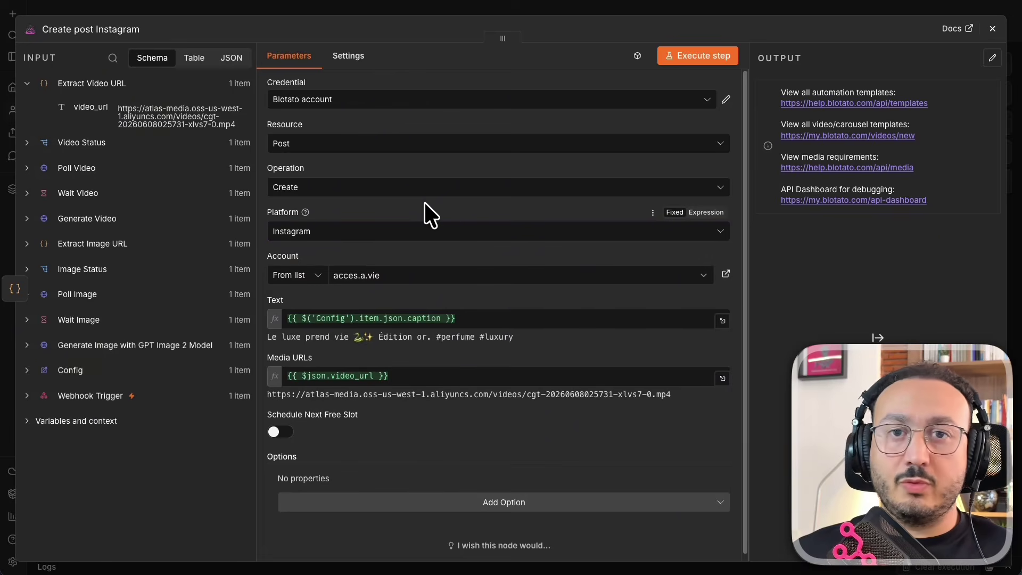
scroll(530, 353, down, 1)
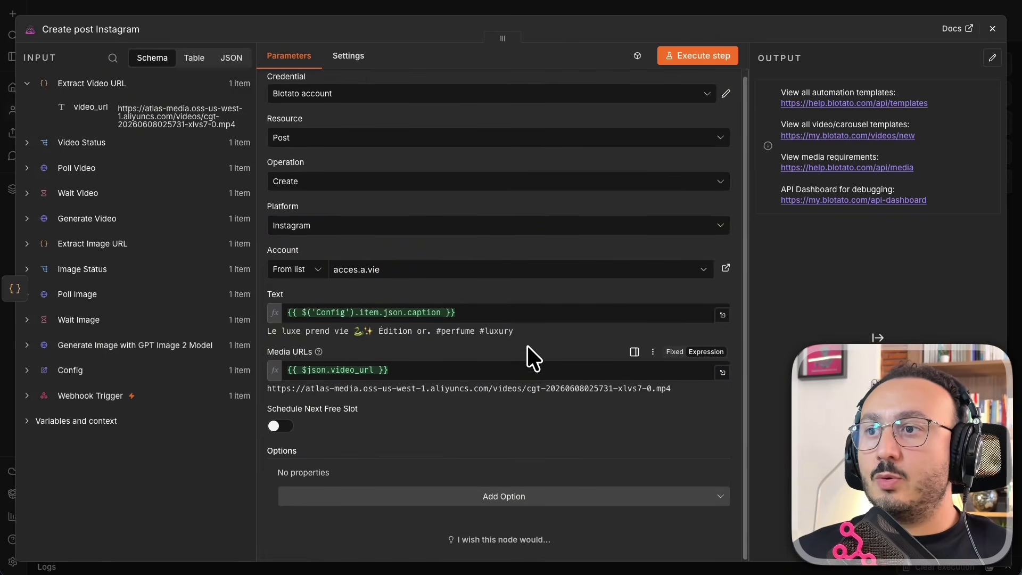
- Review the extra options of the Create post Instagram node and add the Scheduled Time option, leaving its date empty
click(526, 497)
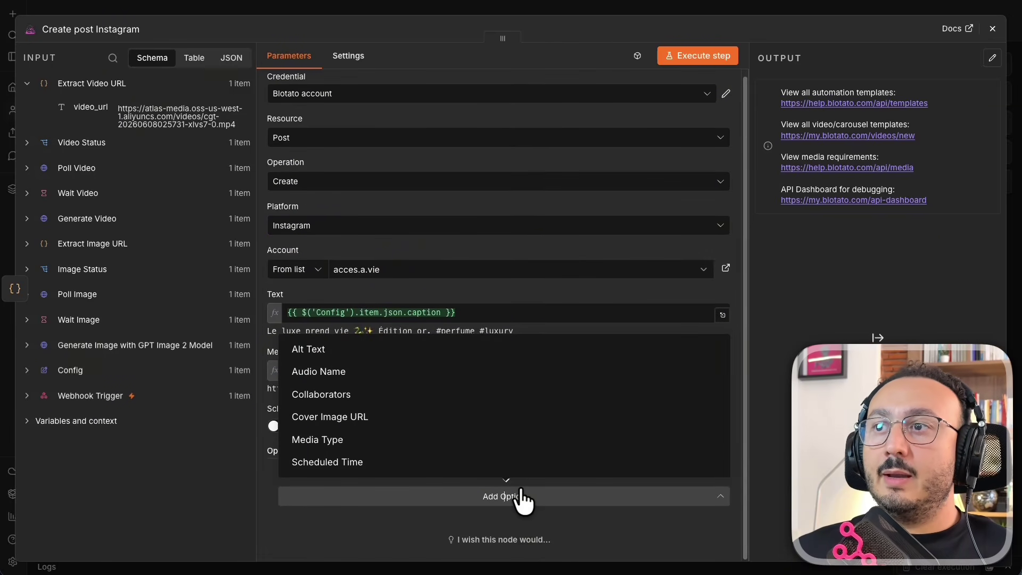
click(337, 541)
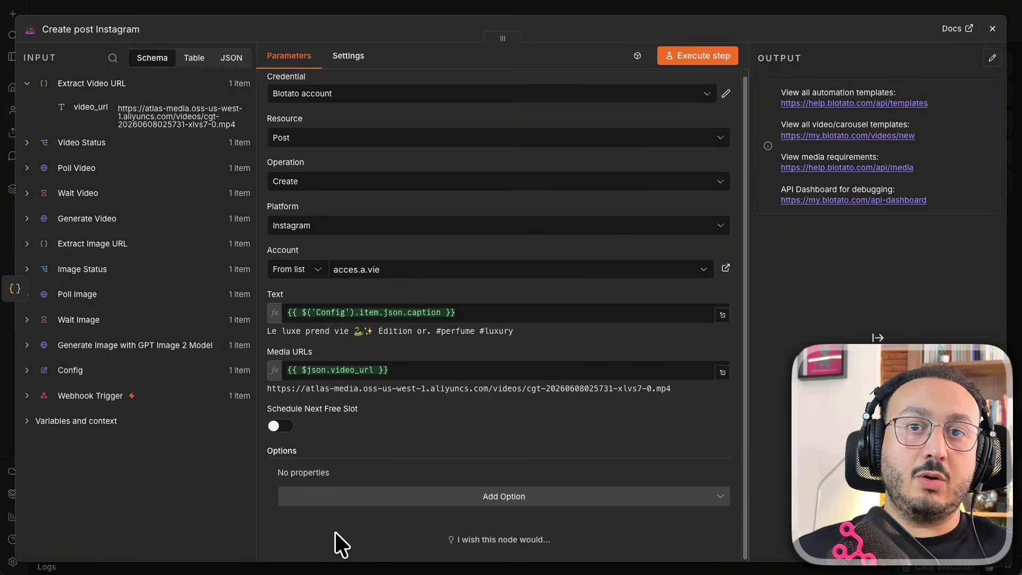
click(421, 498)
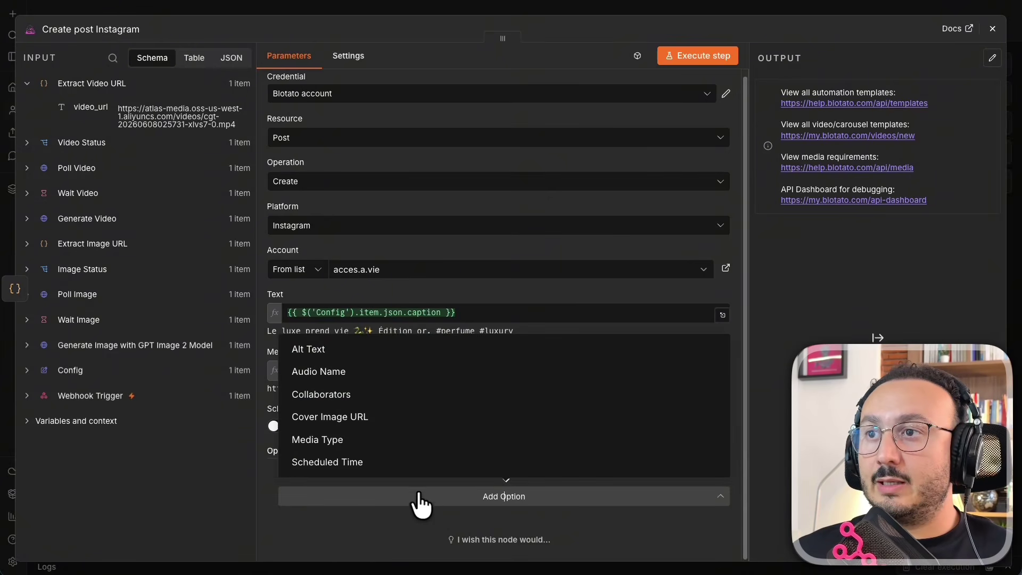
click(446, 471)
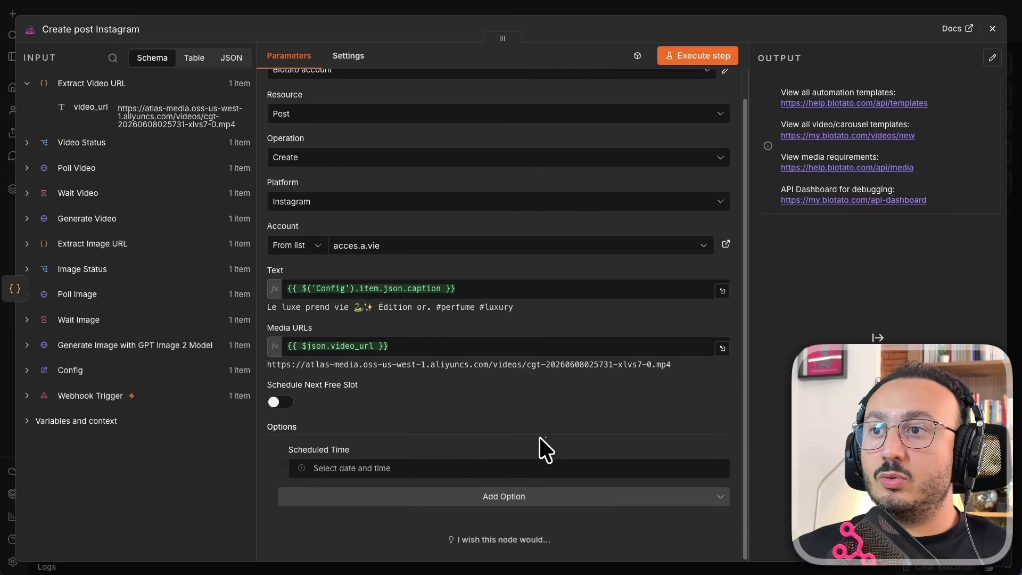
click(372, 496)
click(343, 541)
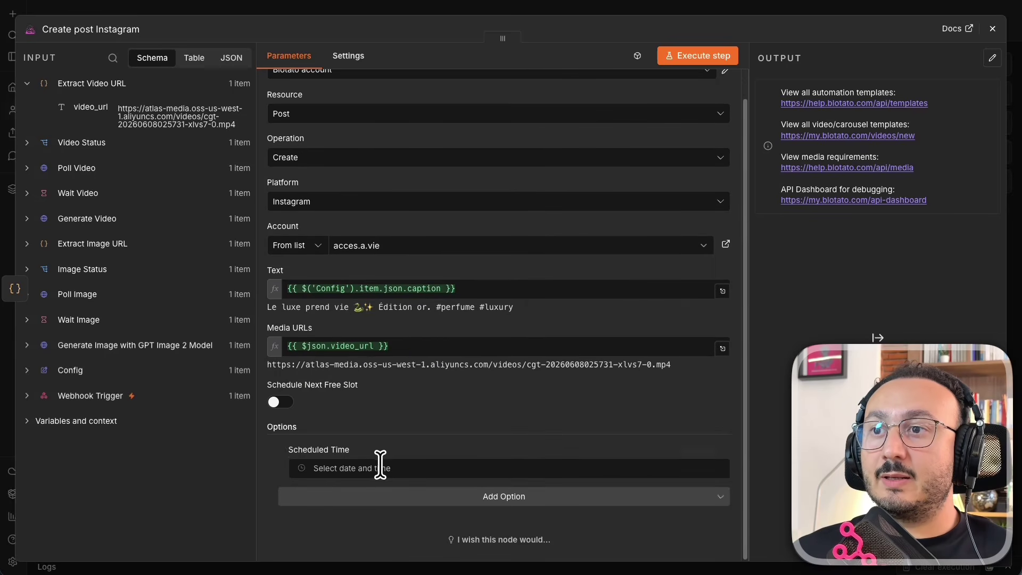
click(399, 465)
click(433, 545)
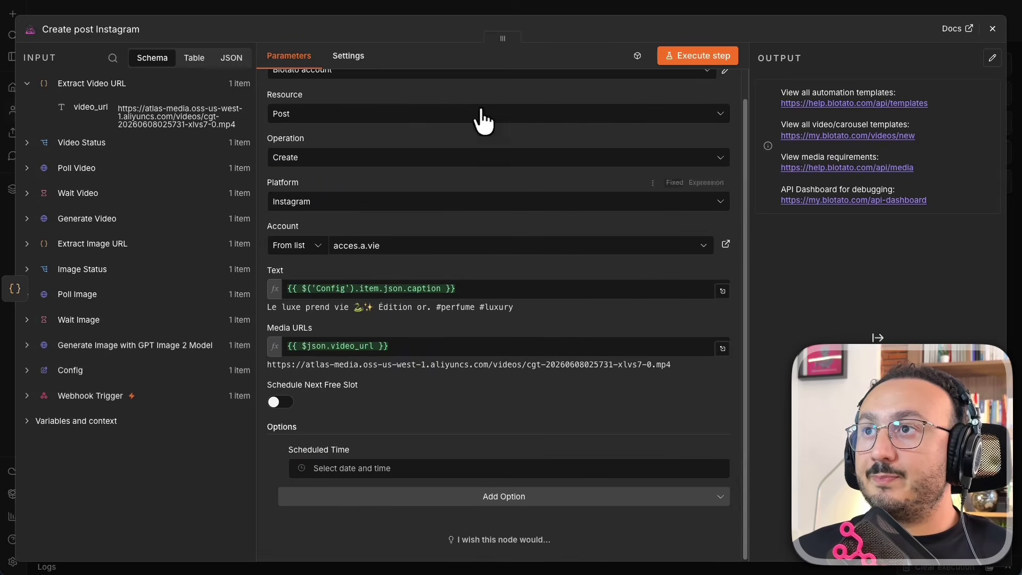
- Execute only the Create post Instagram node and pin its output data
click(701, 50)
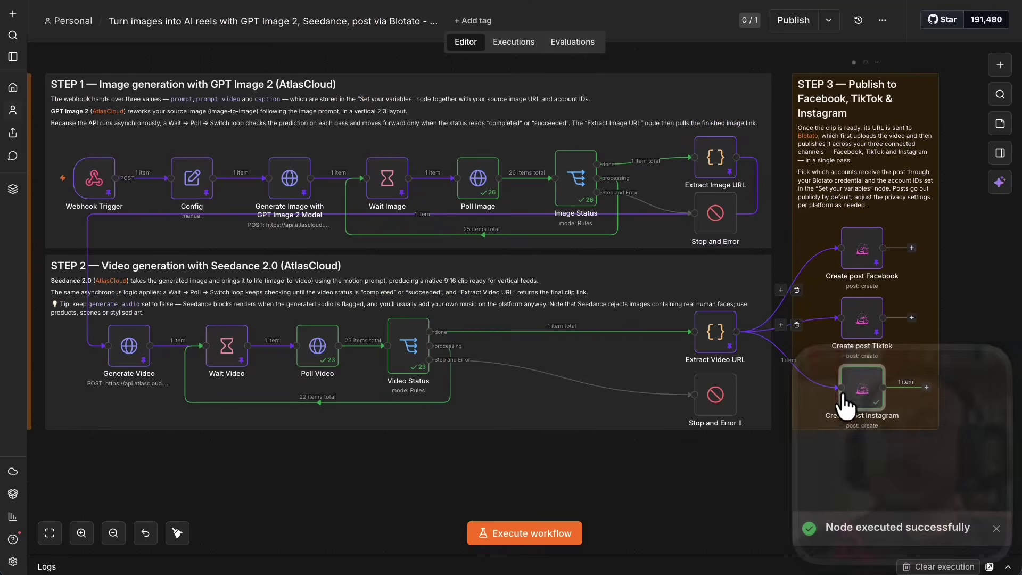
right_click(884, 392)
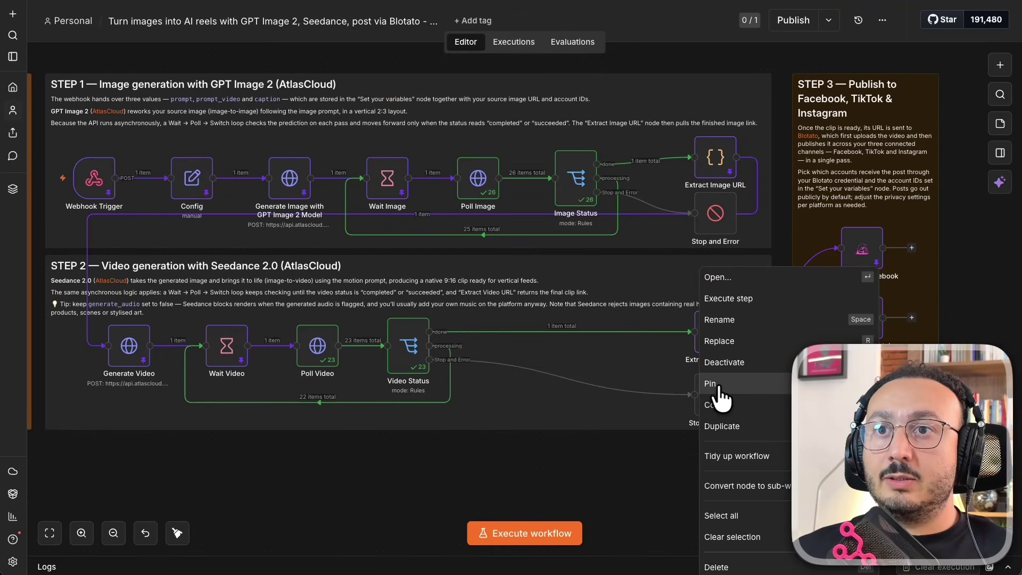
click(852, 384)
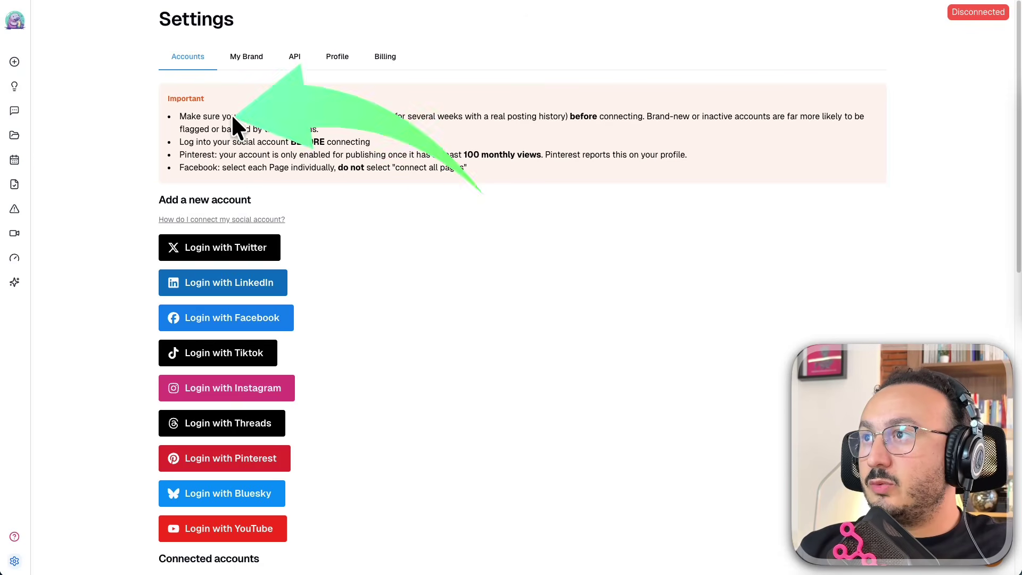
- Switch to Blotato, list the published posts, and view the newest Instagram post on its live page, dismissing the login prompt
mouse_move(14, 192)
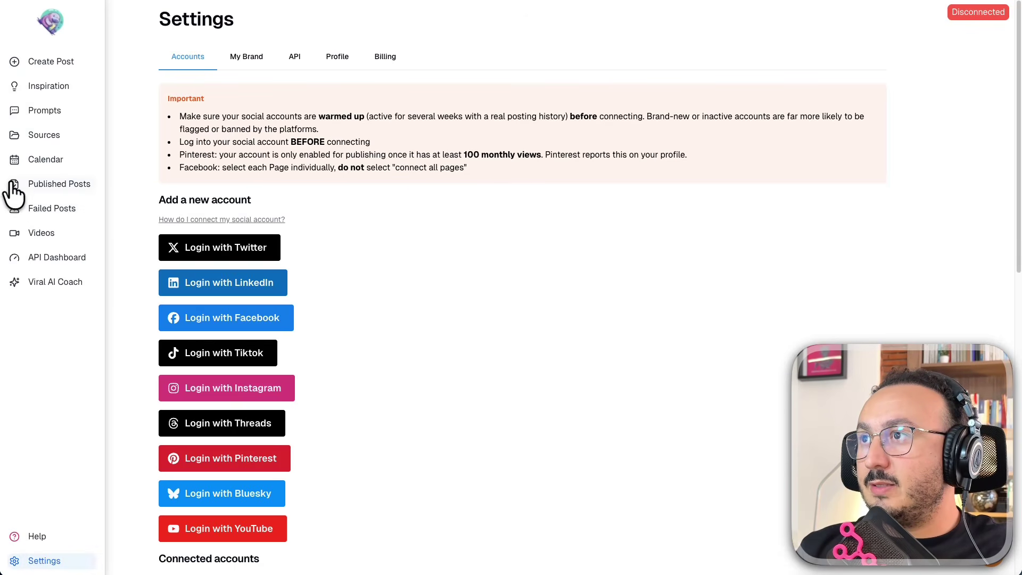
click(77, 187)
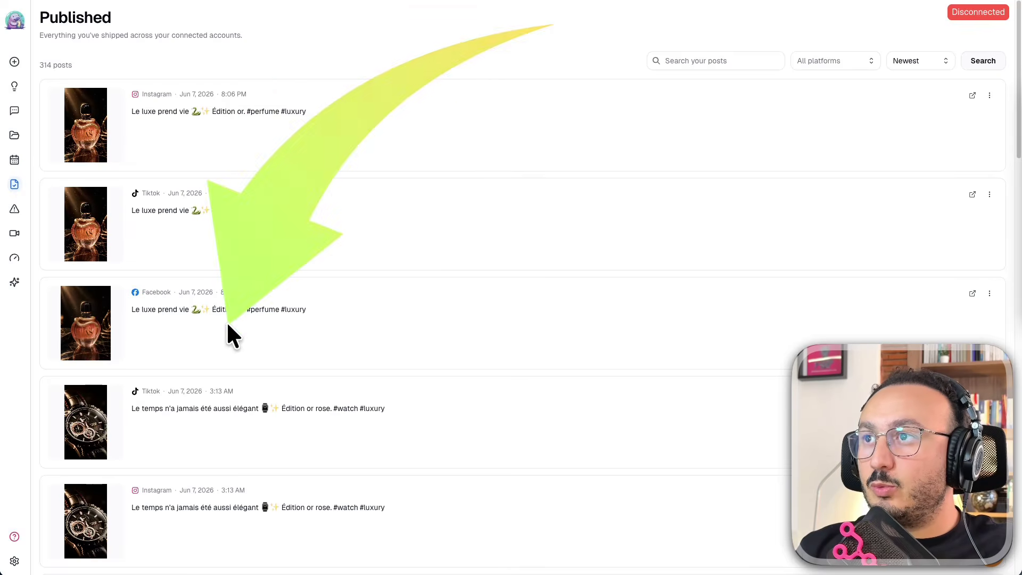
click(973, 95)
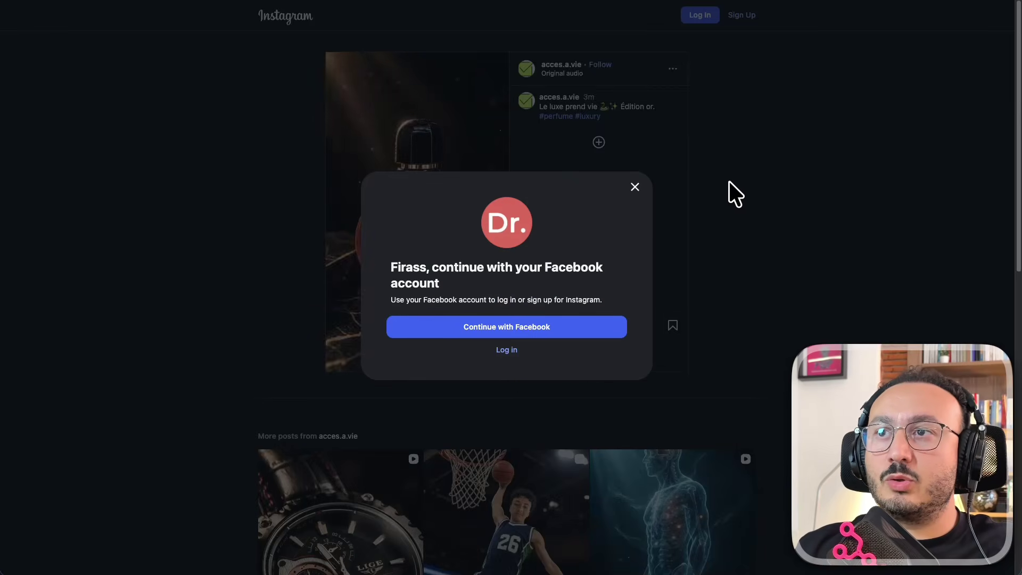
click(635, 187)
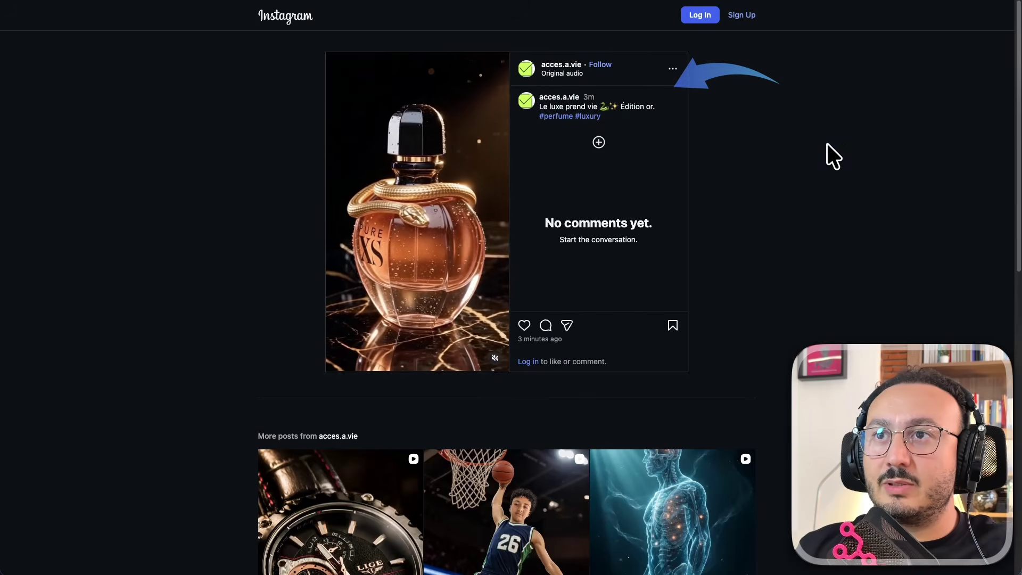
key(ctrl+w)
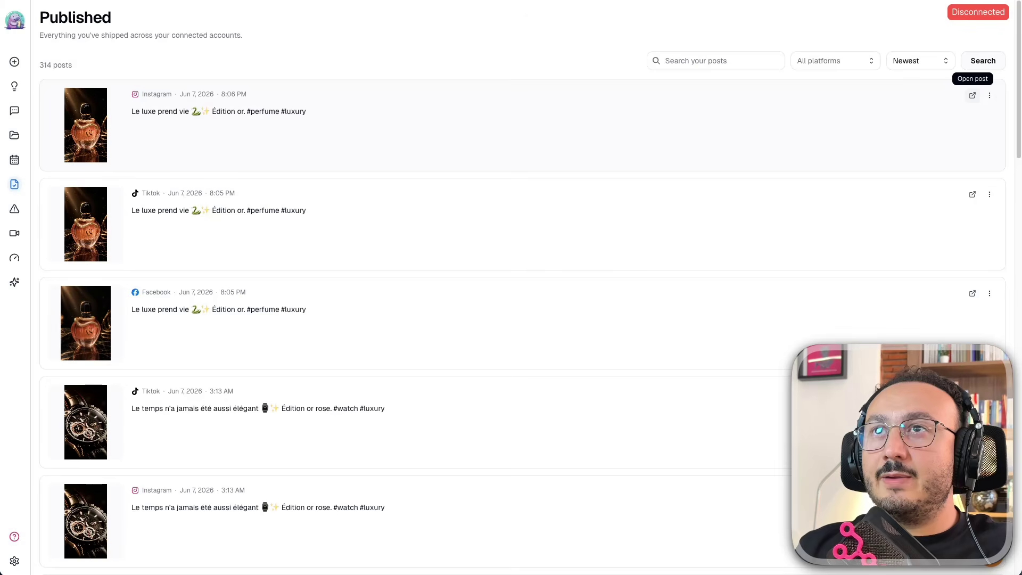
- View the newest published TikTok post, solving its slider puzzle, and the newest Facebook post on their live pages
click(973, 195)
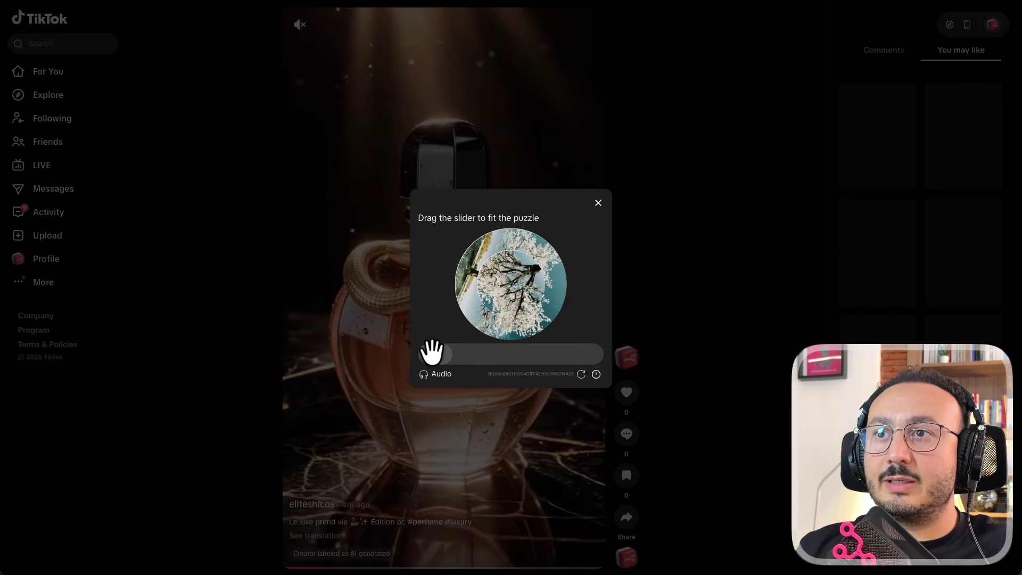
drag(435, 353, 530, 349)
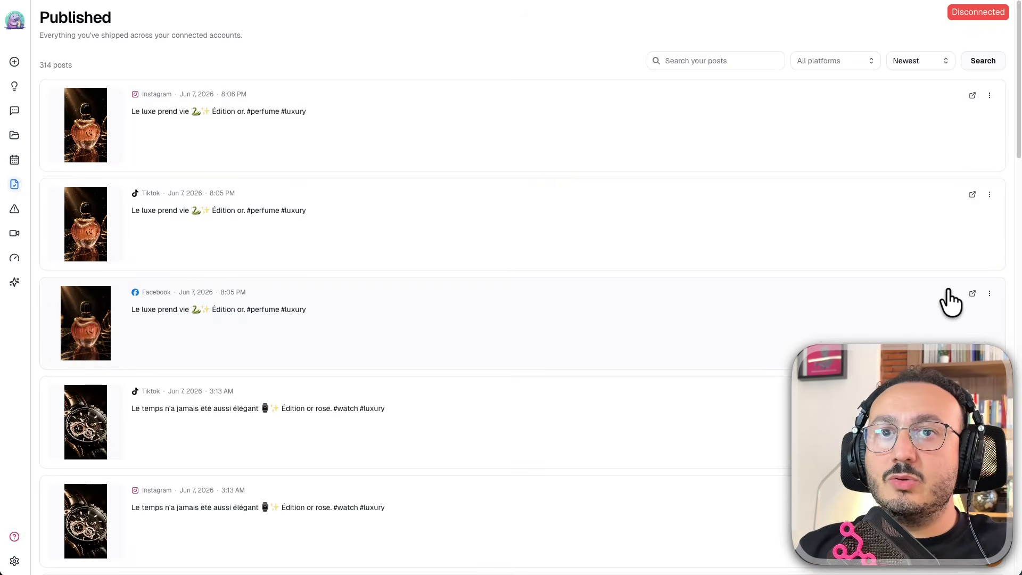
click(973, 294)
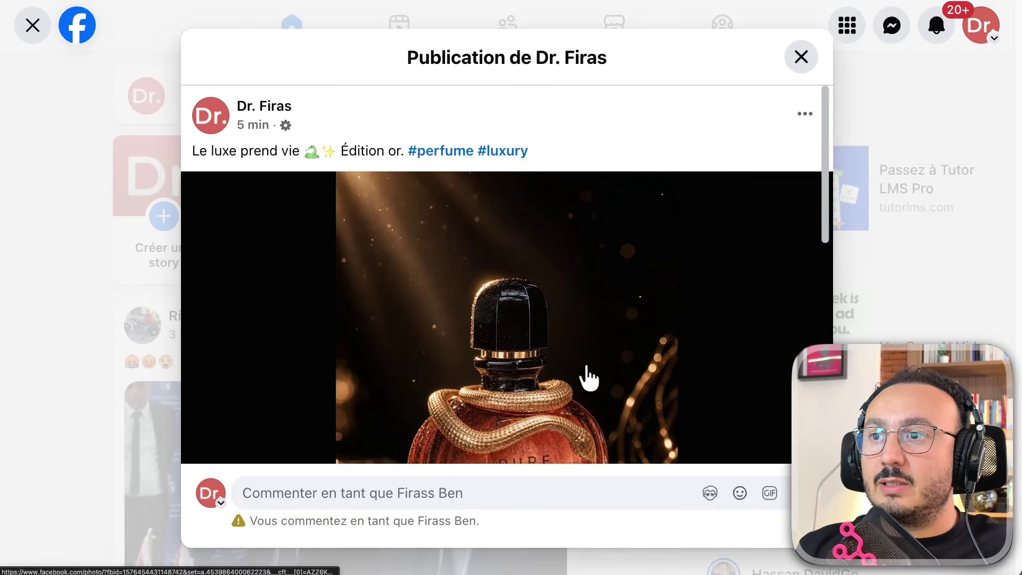
scroll(586, 377, down, 3)
scroll(588, 377, down, 3)
scroll(588, 377, up, 5)
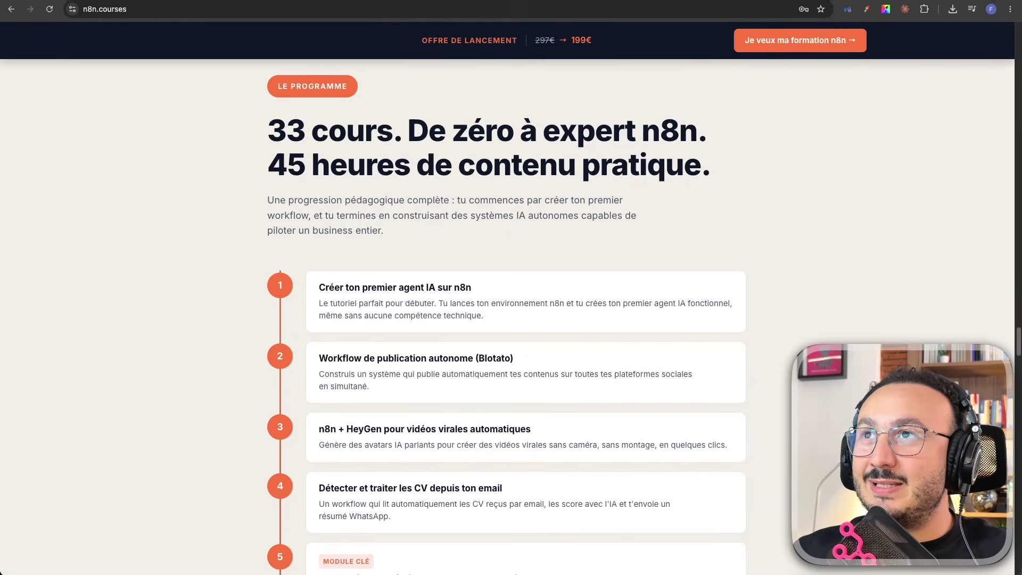
- Switch to the n8n.courses site and look through the course programme from the first module to the last
drag(72, 341, 97, 96)
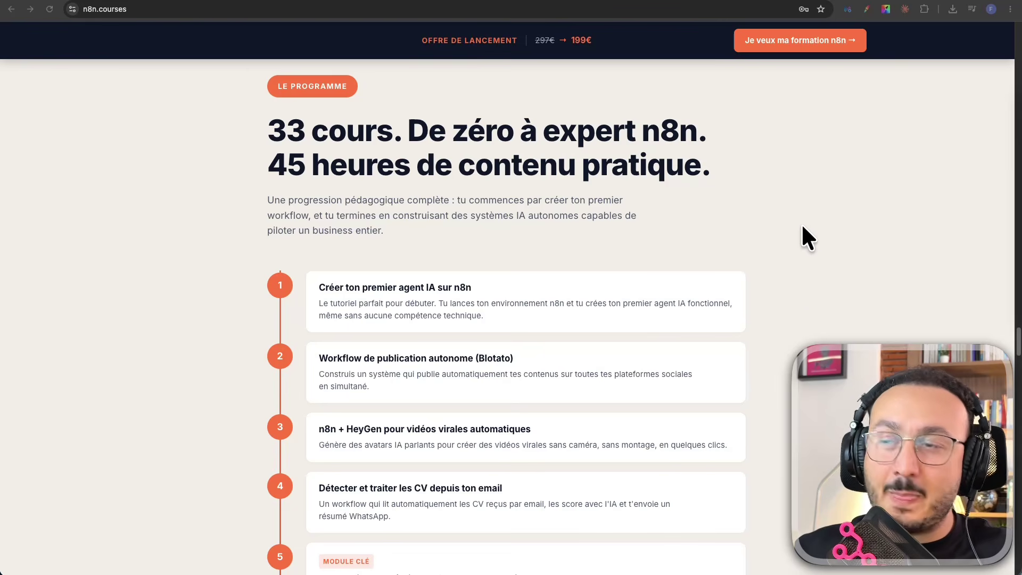
scroll(657, 235, down, 10)
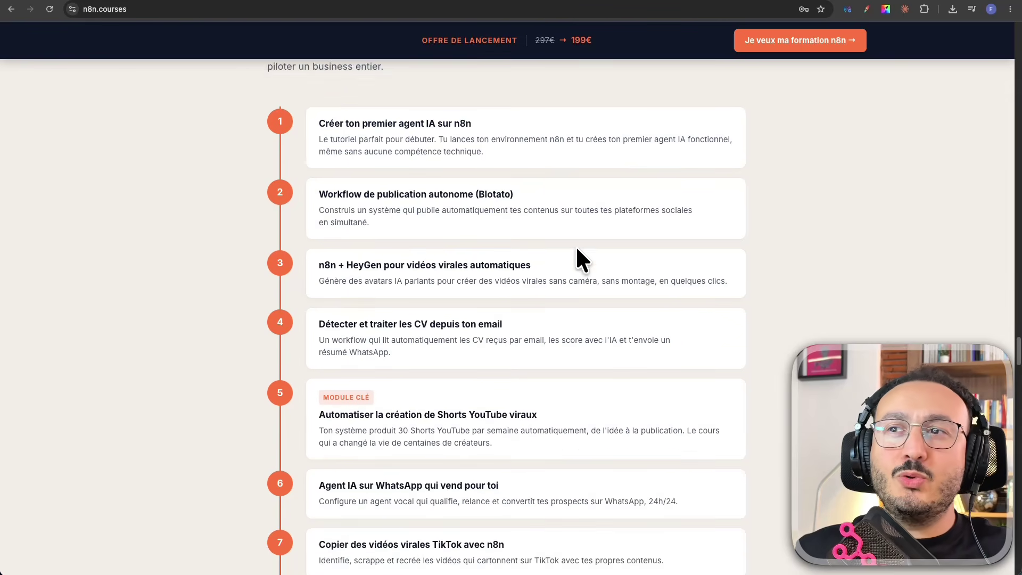
scroll(618, 280, down, 15)
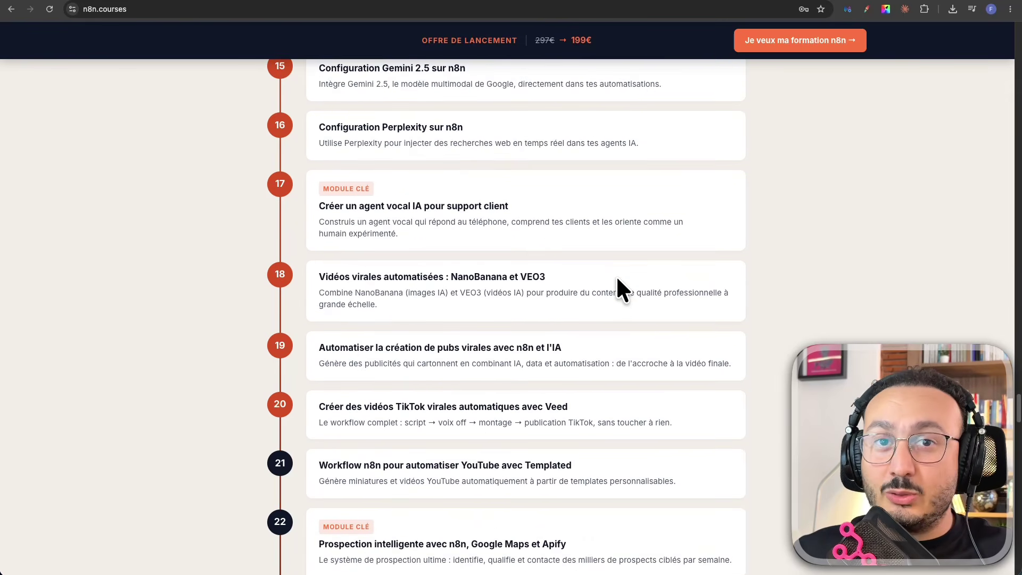
scroll(617, 280, down, 11)
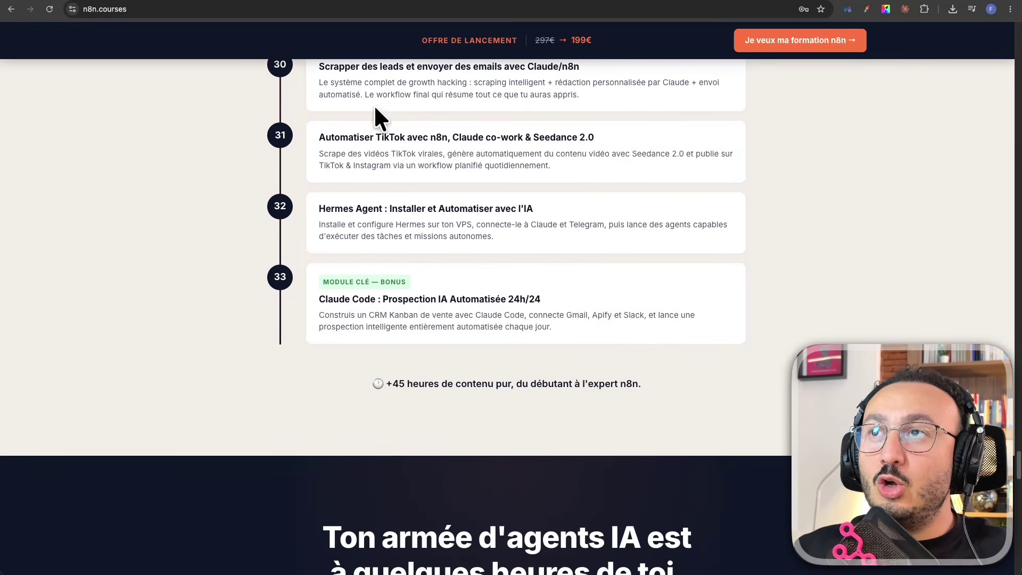
- Glance back at the n8n workflow, and examine the payment form on the n8n.courses page
click(367, 3)
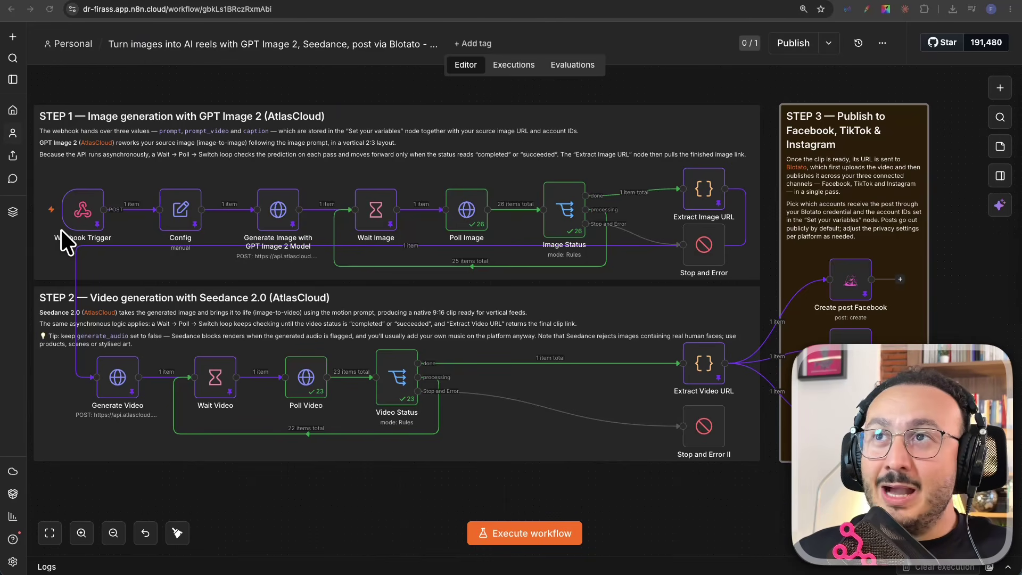
click(425, 3)
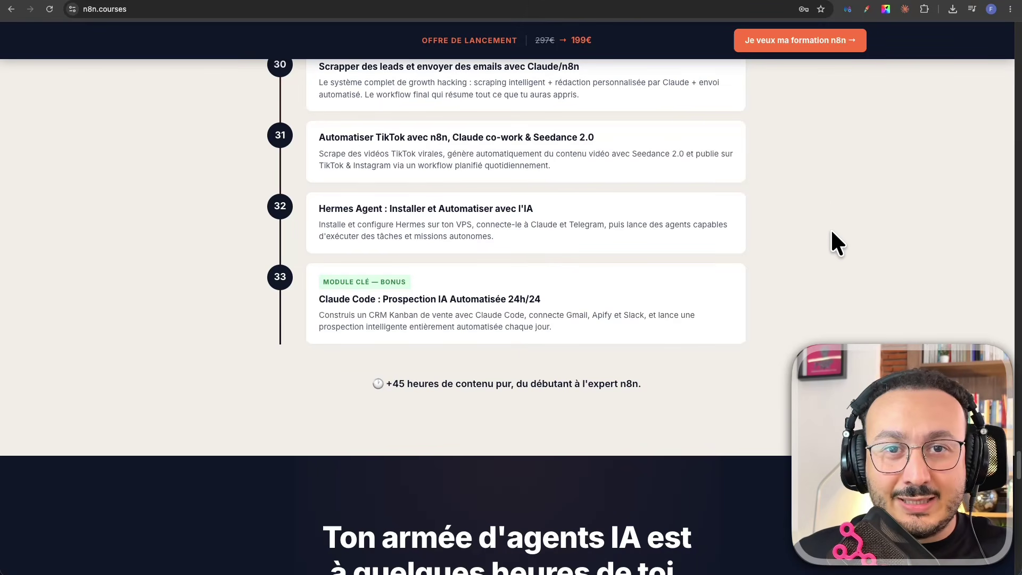
scroll(831, 232, down, 8)
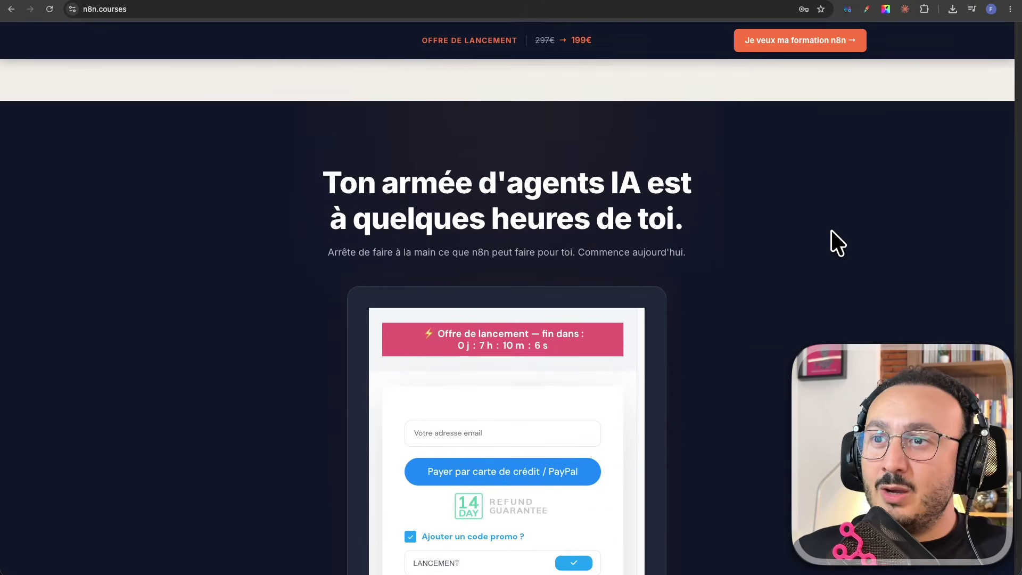
scroll(832, 229, down, 3)
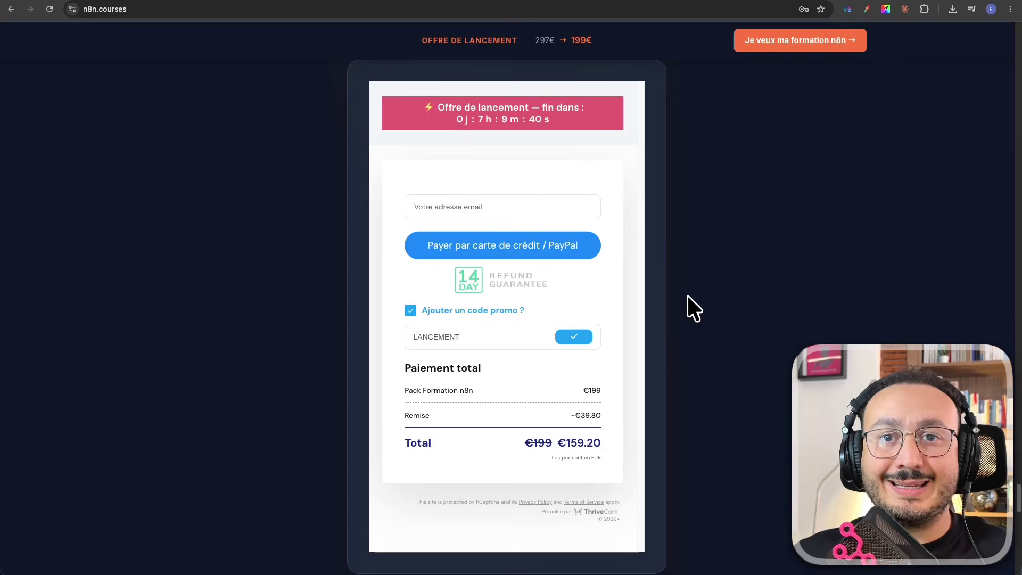
scroll(687, 297, up, 20)
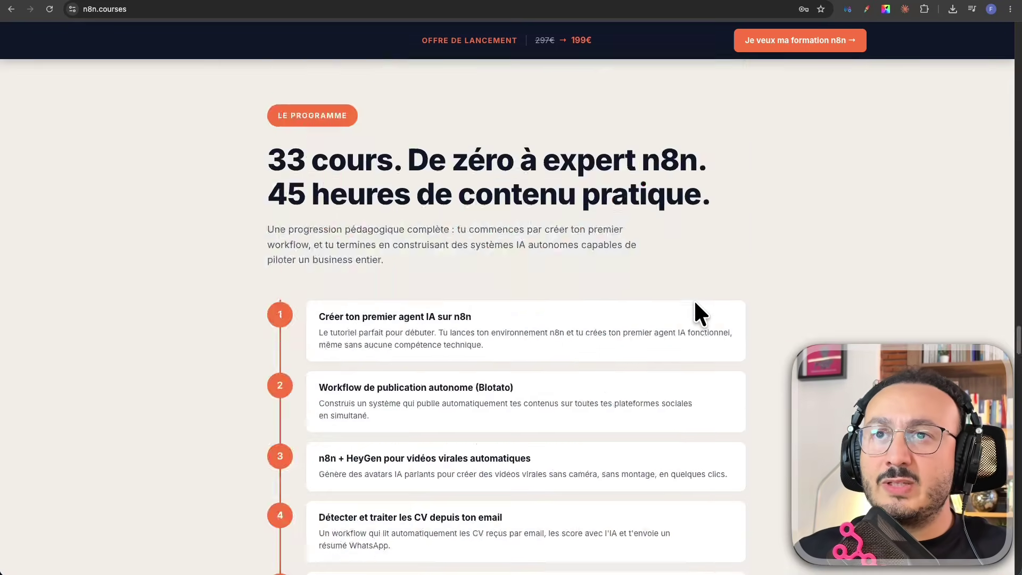
scroll(694, 299, up, 15)
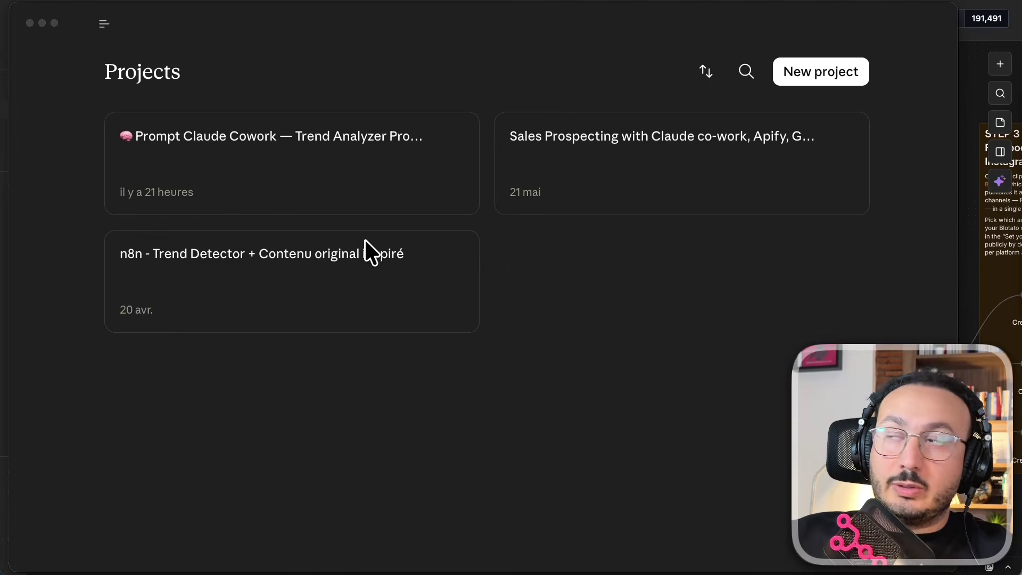
- Switch to the Cowork projects in the Claude app and start a new project from scratch
mouse_move(98, 26)
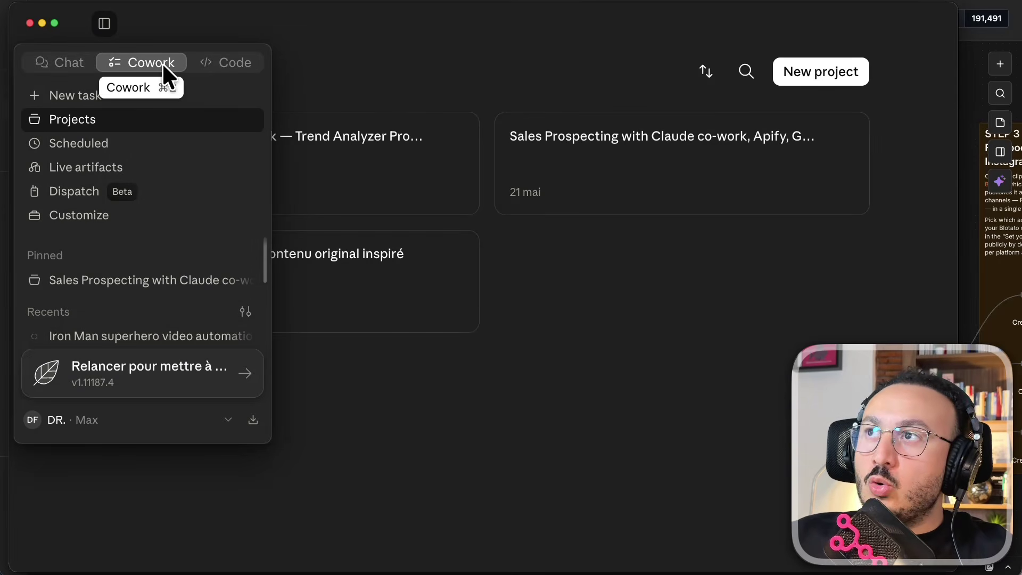
click(823, 71)
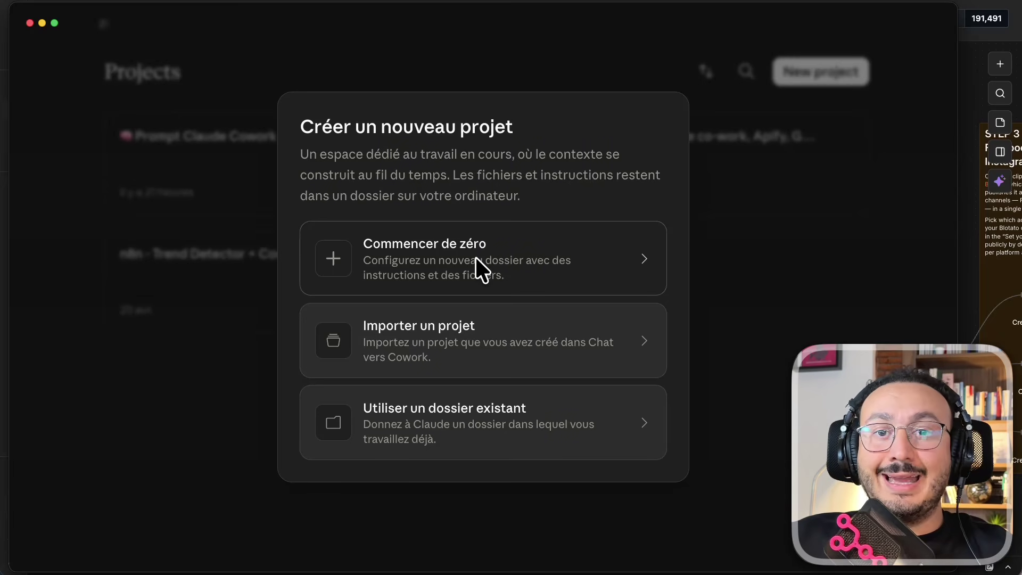
click(476, 258)
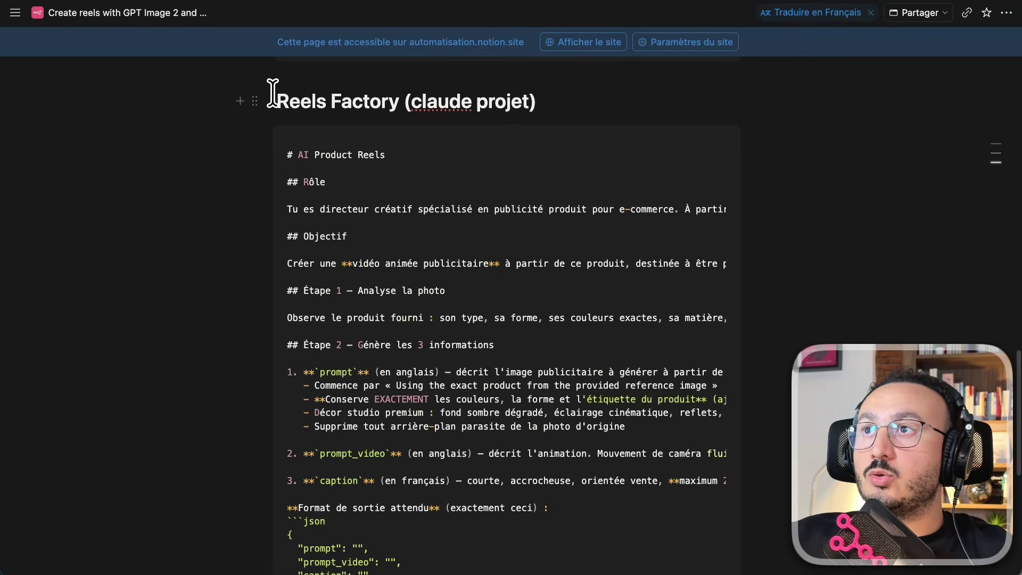
- Copy the title "Reels Factory" from the Notion page, paste it as the new project's name, and create the project
scroll(392, 105, up, 1)
drag(278, 134, 399, 144)
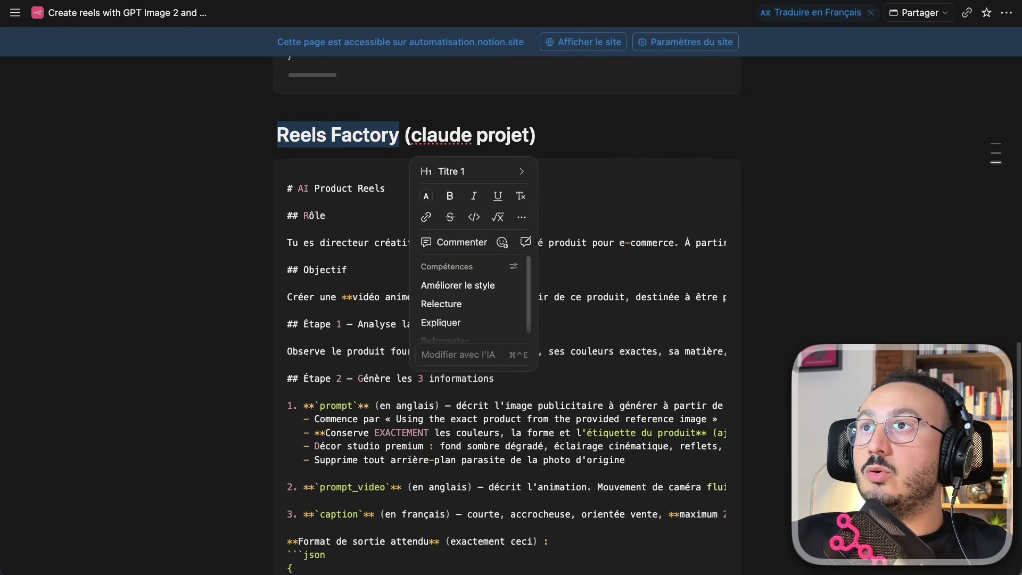
key(super+c)
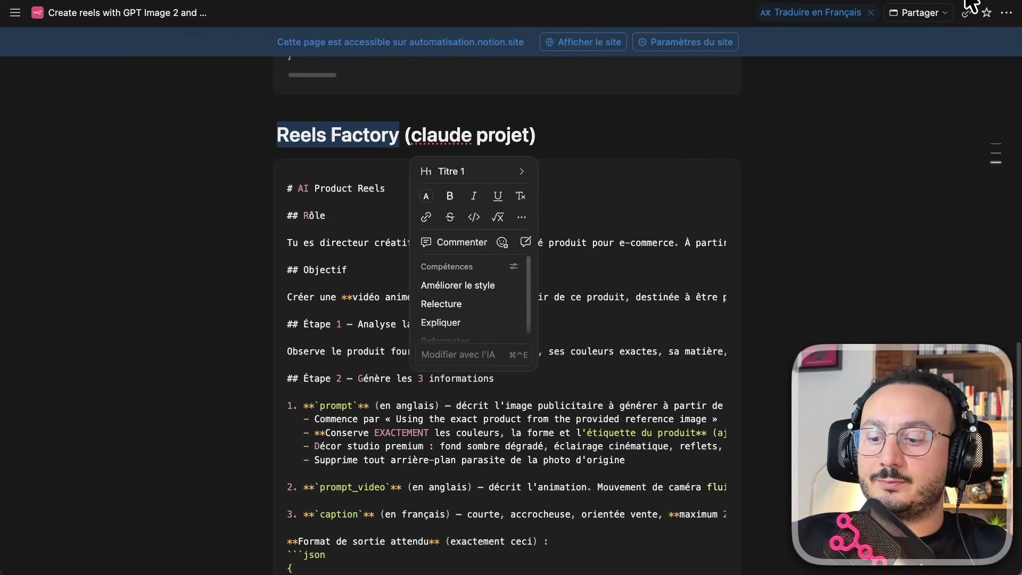
key(super+Tab)
key(super+v)
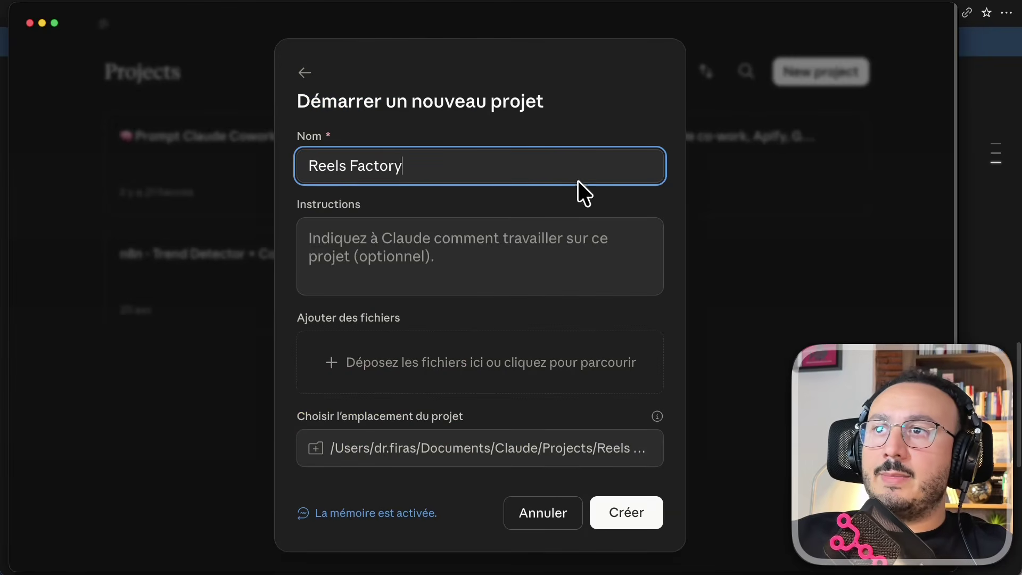
scroll(539, 291, down, 1)
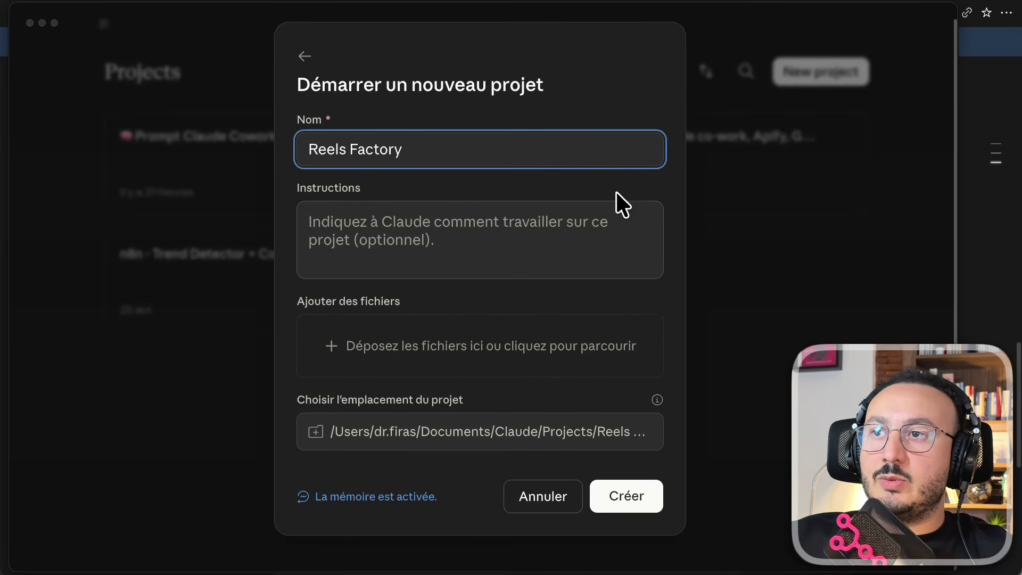
click(794, 189)
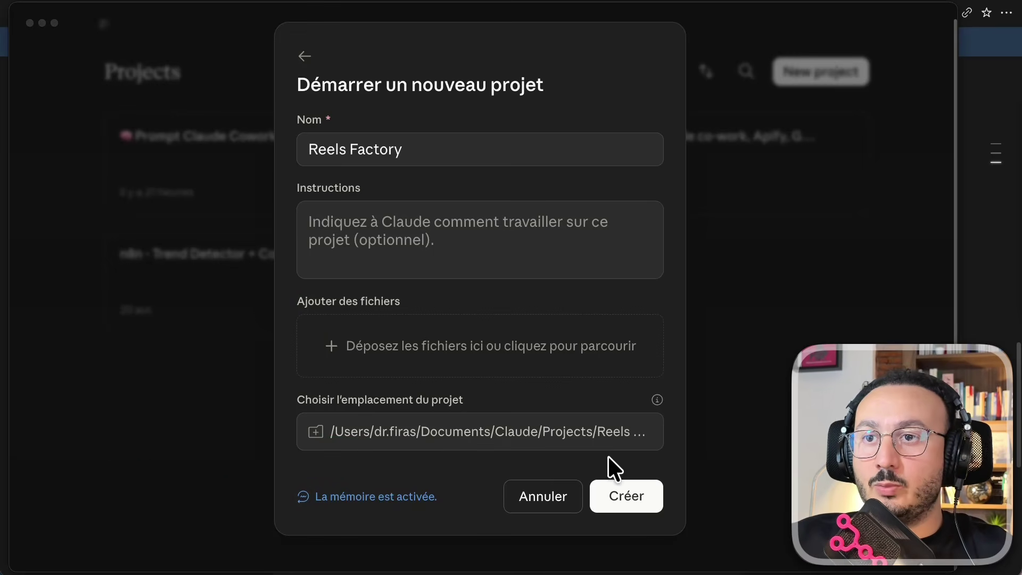
click(613, 506)
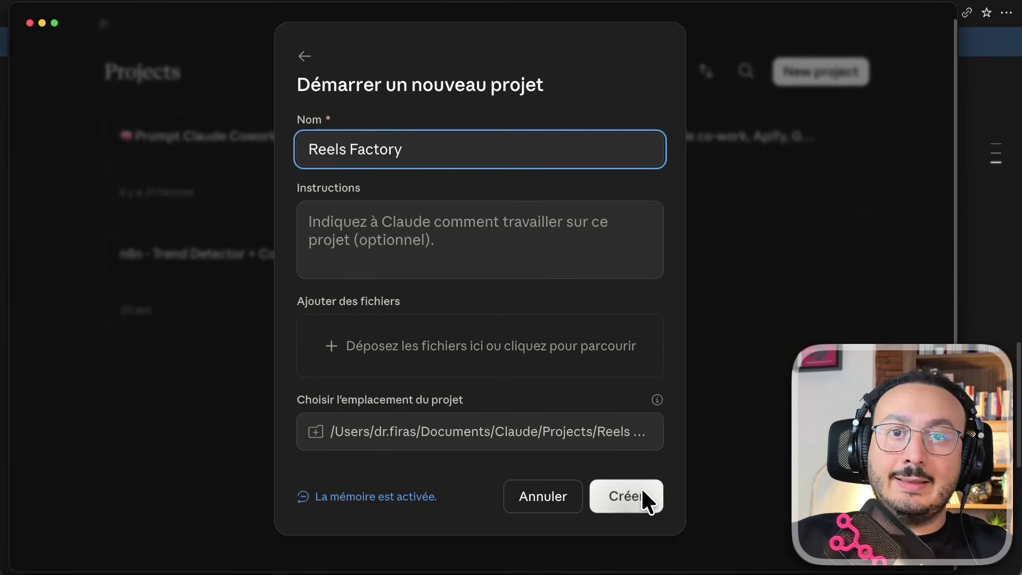
click(634, 492)
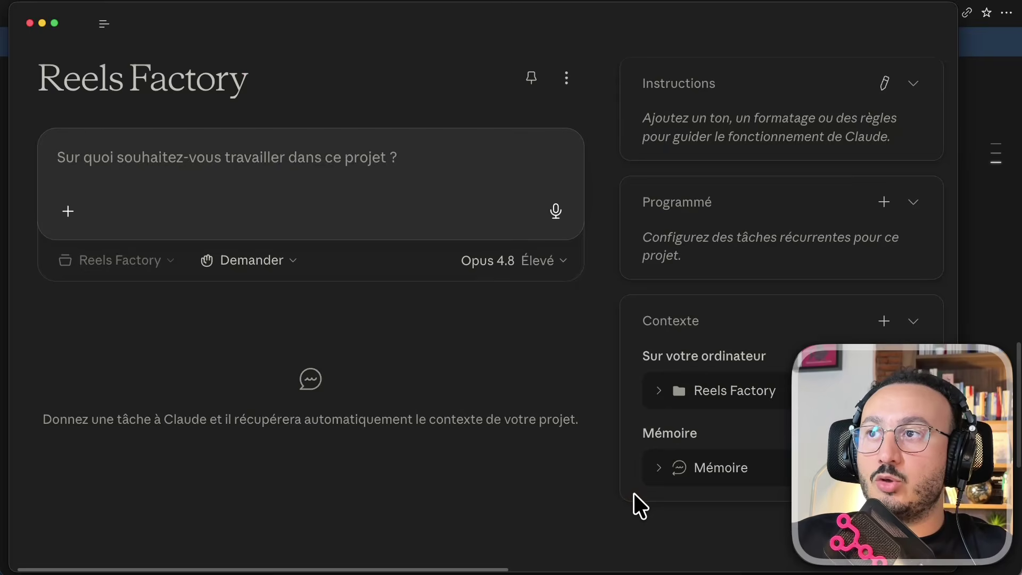
- Switch to the Notion page and read through the AI Product Reels prompt under the Reels Factory heading
click(179, 357)
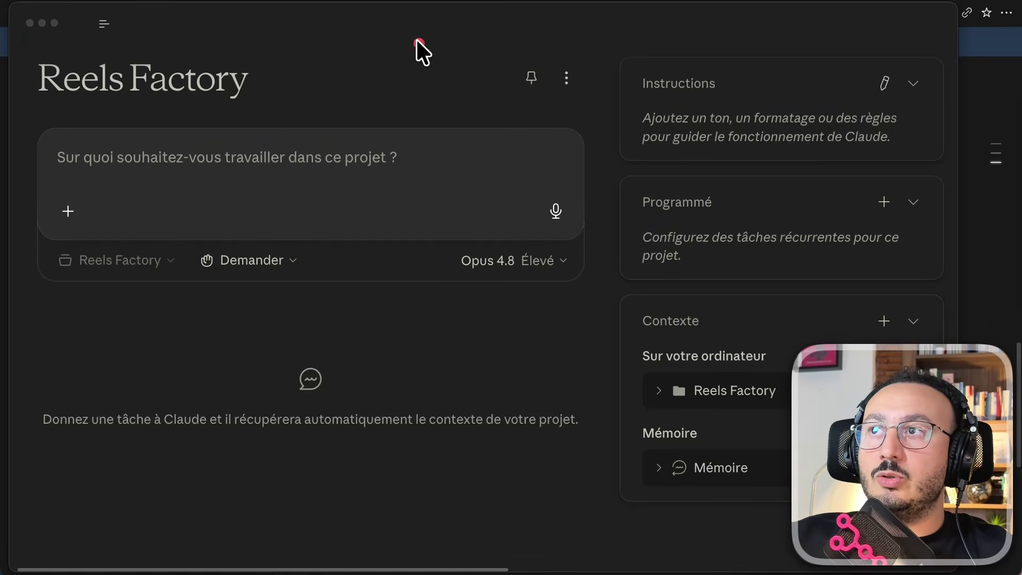
click(254, 137)
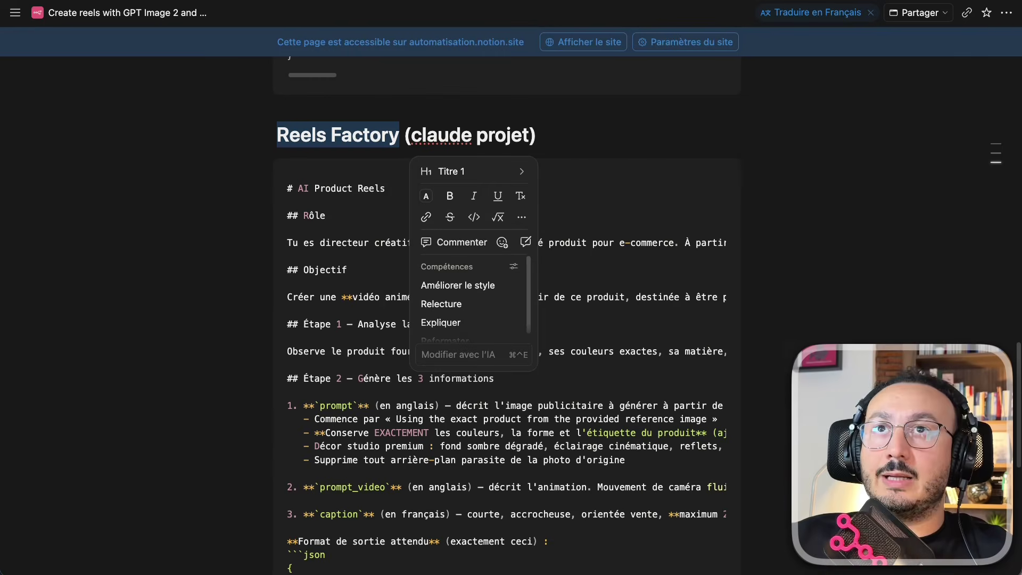
click(613, 240)
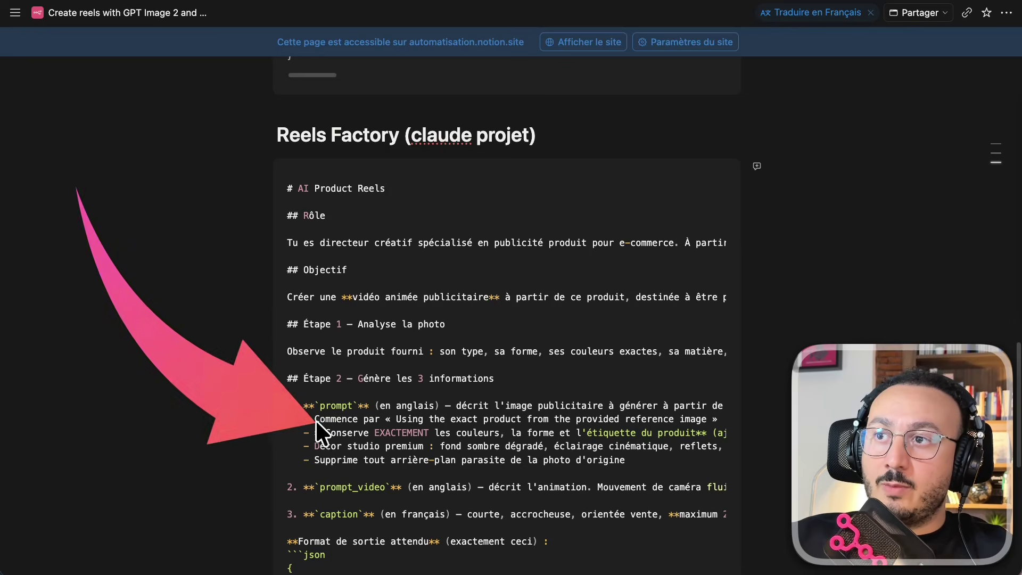
scroll(519, 416, down, 4)
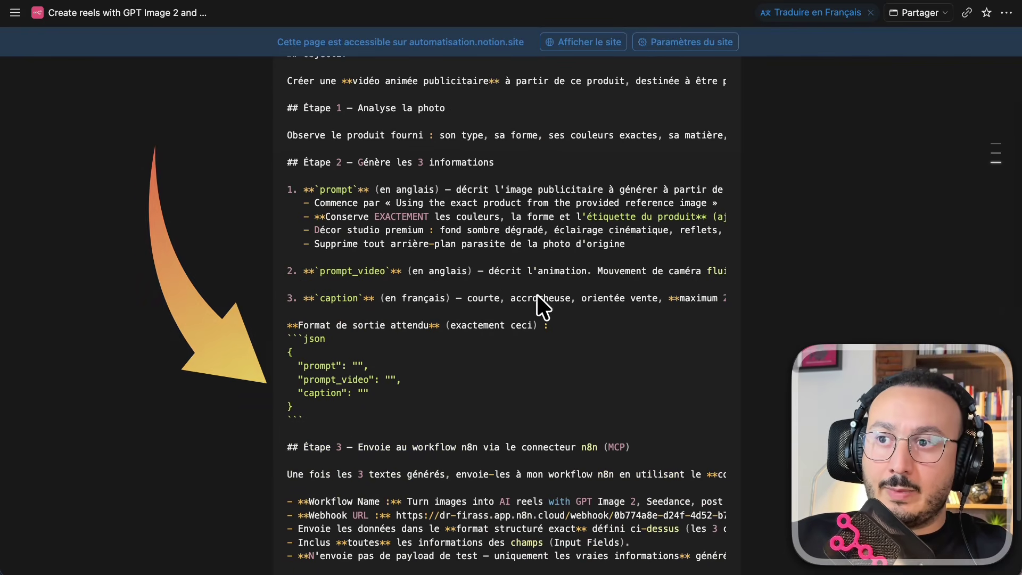
scroll(539, 255, down, 2)
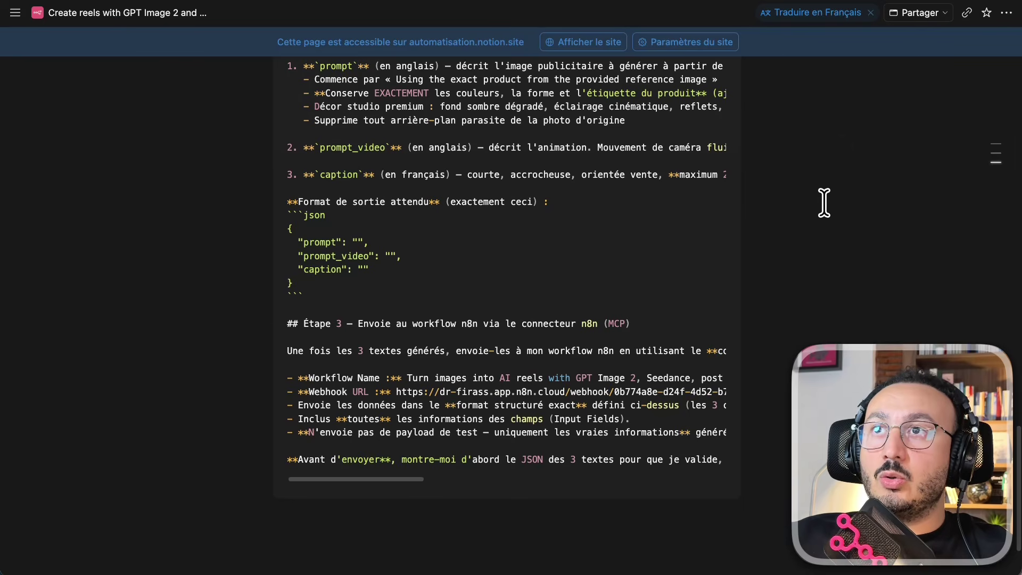
scroll(824, 200, up, 2)
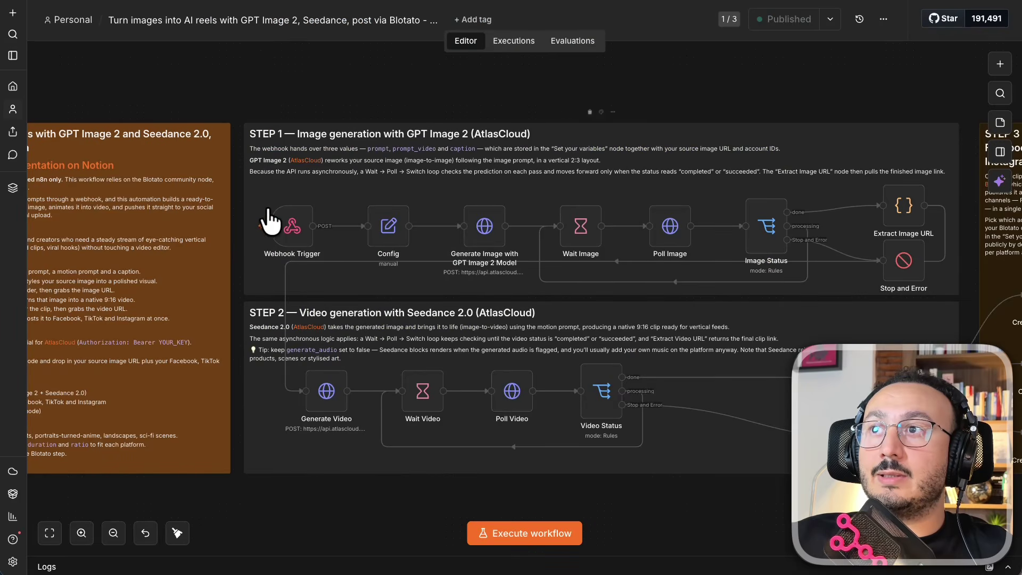
- Switch to the n8n workflow, open the Webhook Trigger node, and copy its production URL
mouse_move(283, 221)
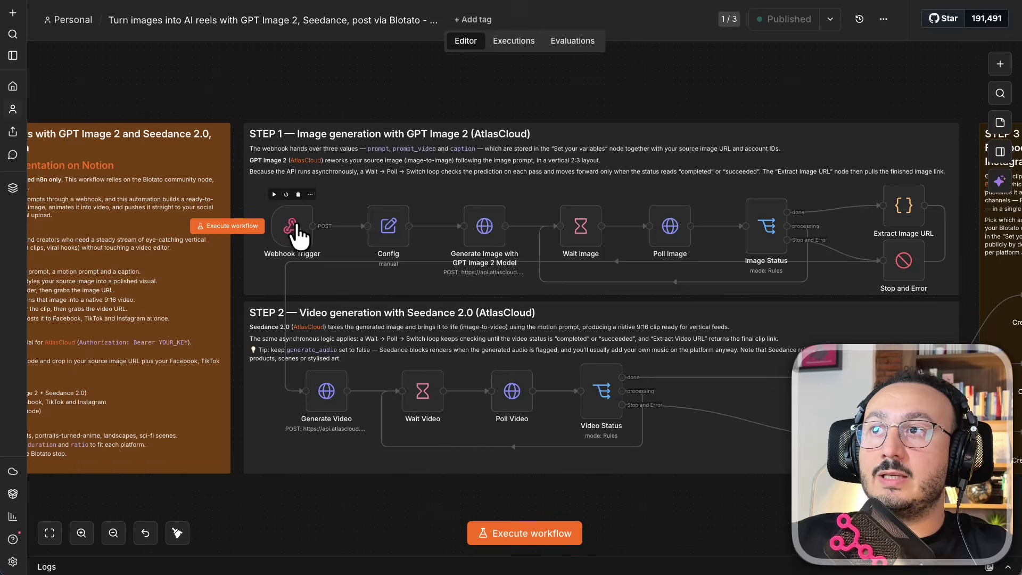
right_click(296, 210)
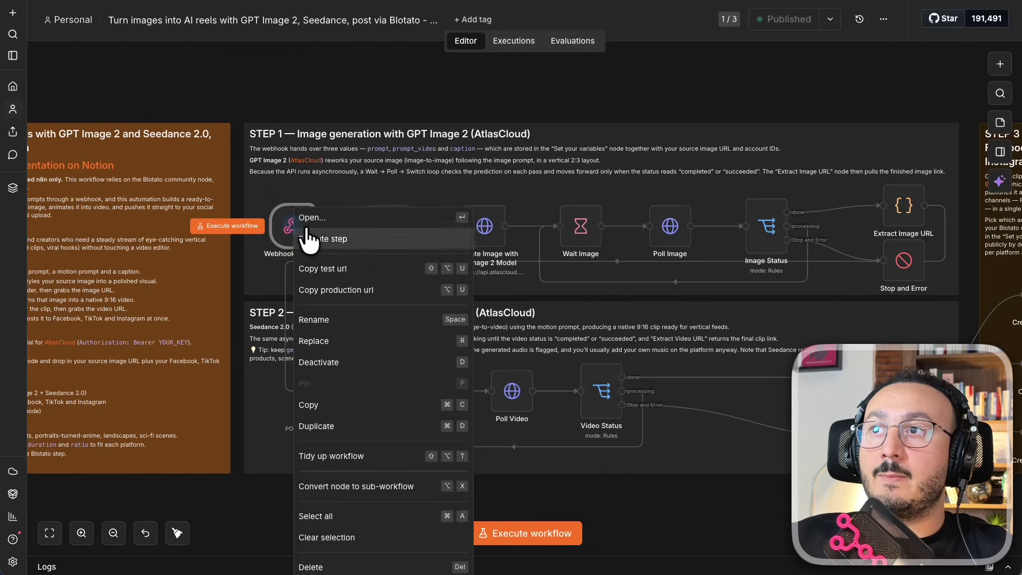
click(309, 217)
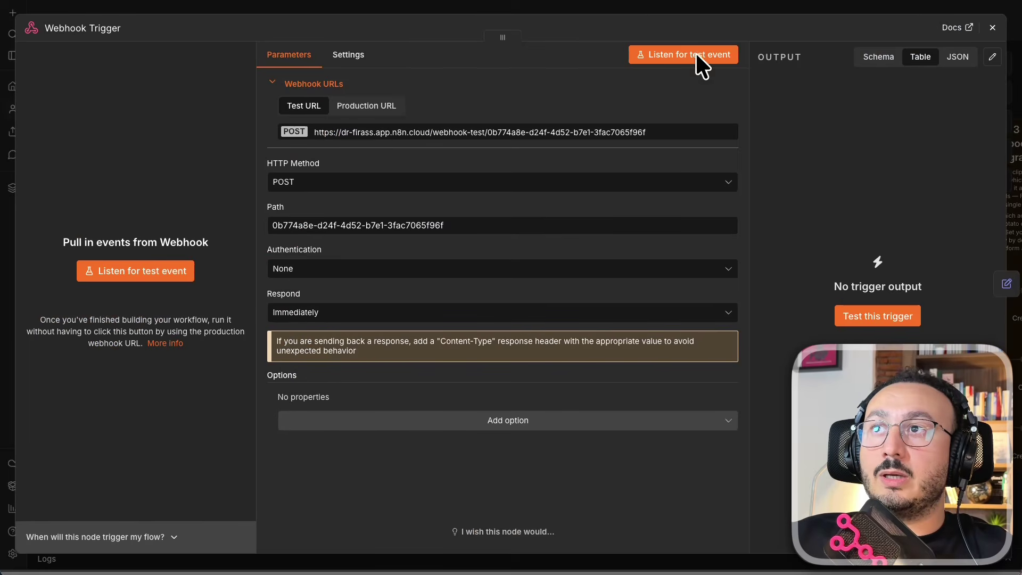
click(373, 106)
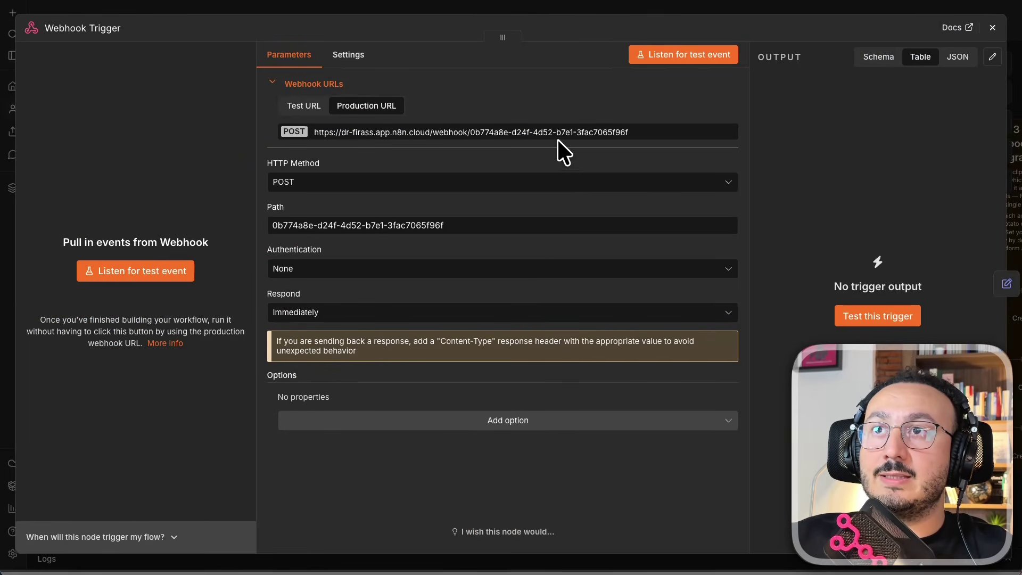
click(520, 131)
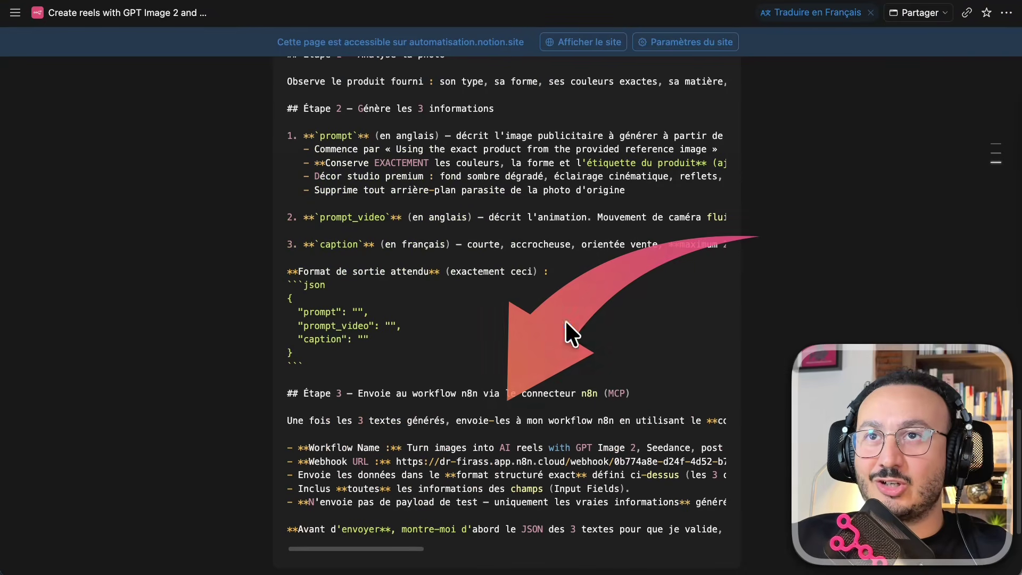
- Copy the whole AI Product Reels prompt block from Notion and paste it into the Reels Factory project's message in Claude
scroll(749, 182, up, 6)
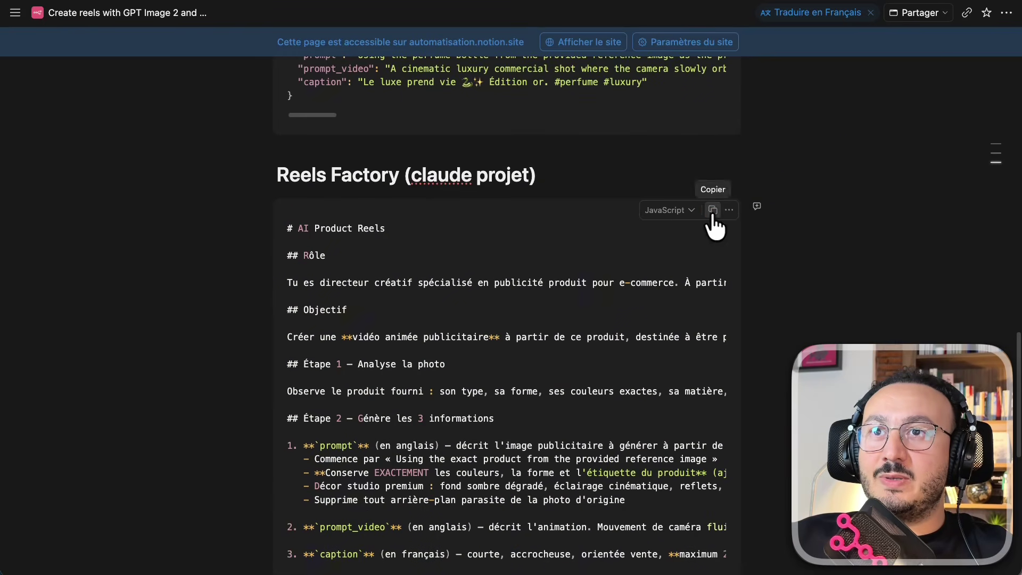
click(713, 210)
key(super+Tab)
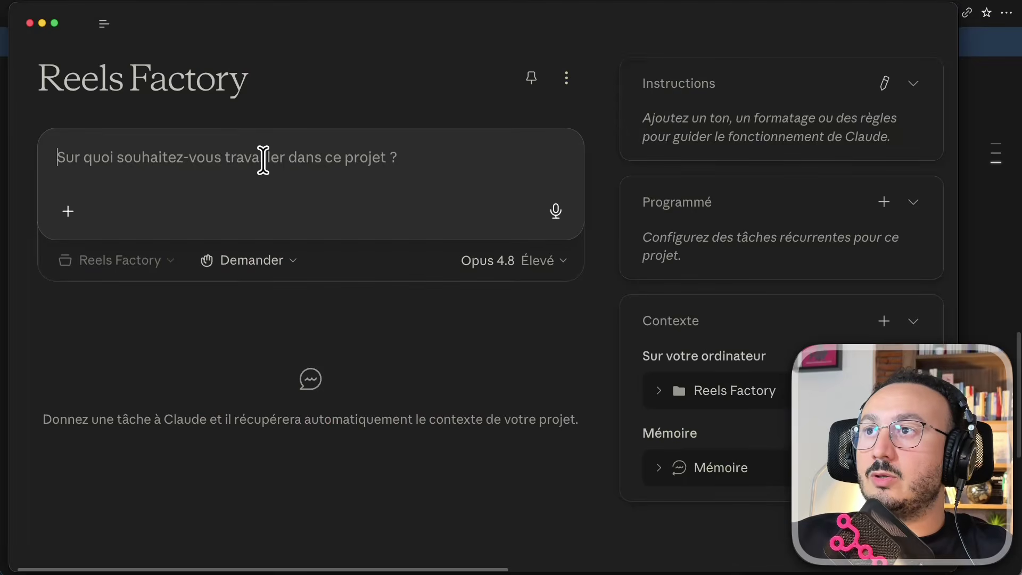
key(super+v)
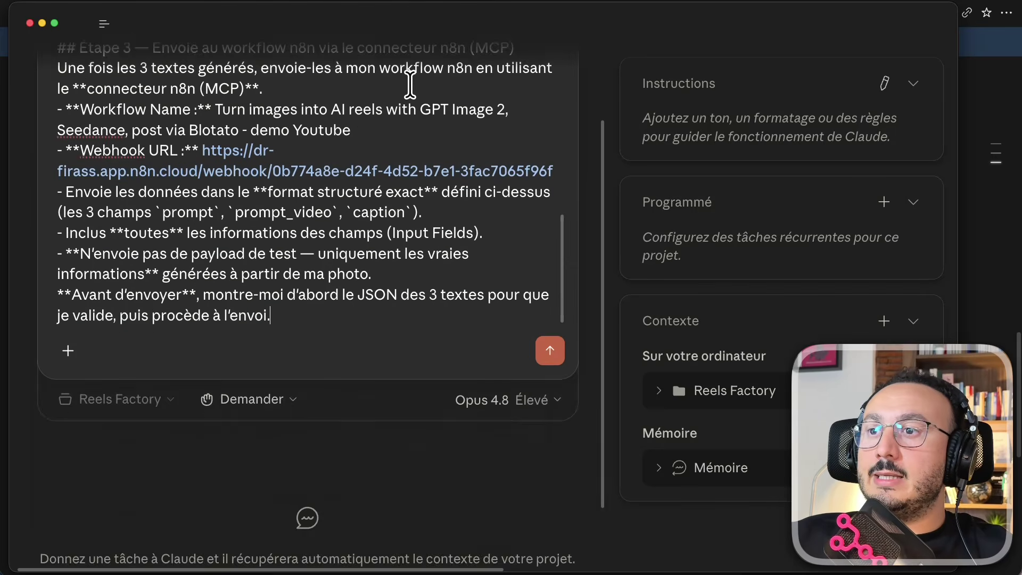
- Attach the photo zara.jpg from the zara folder to the prompt and send it to Claude
scroll(437, 436, up, 3)
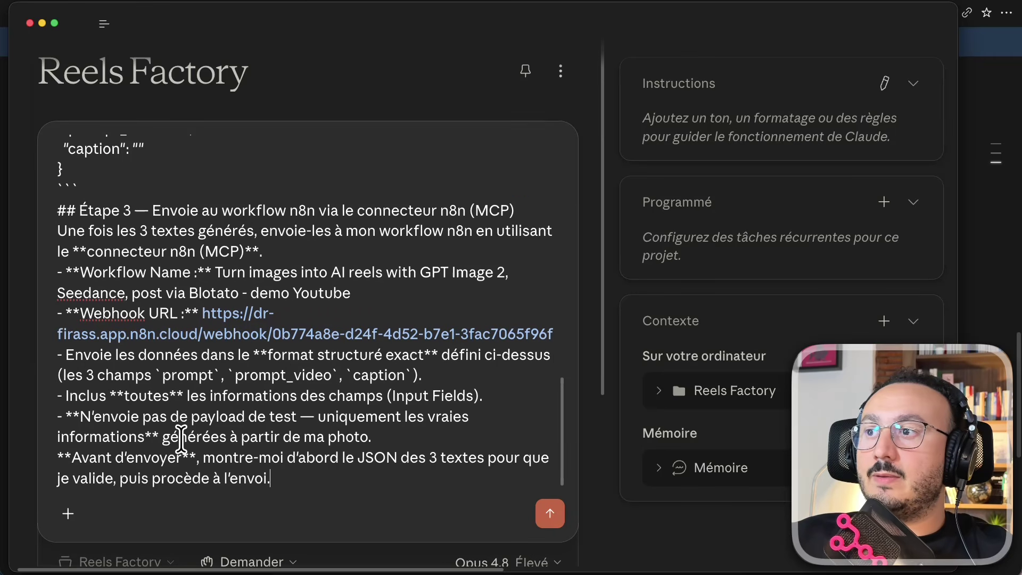
click(69, 512)
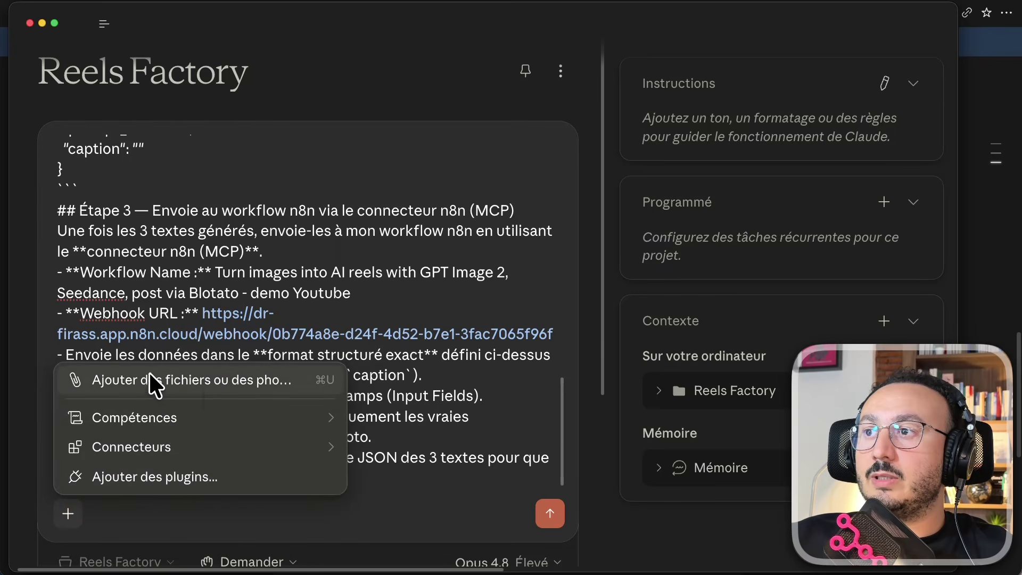
click(206, 388)
click(554, 249)
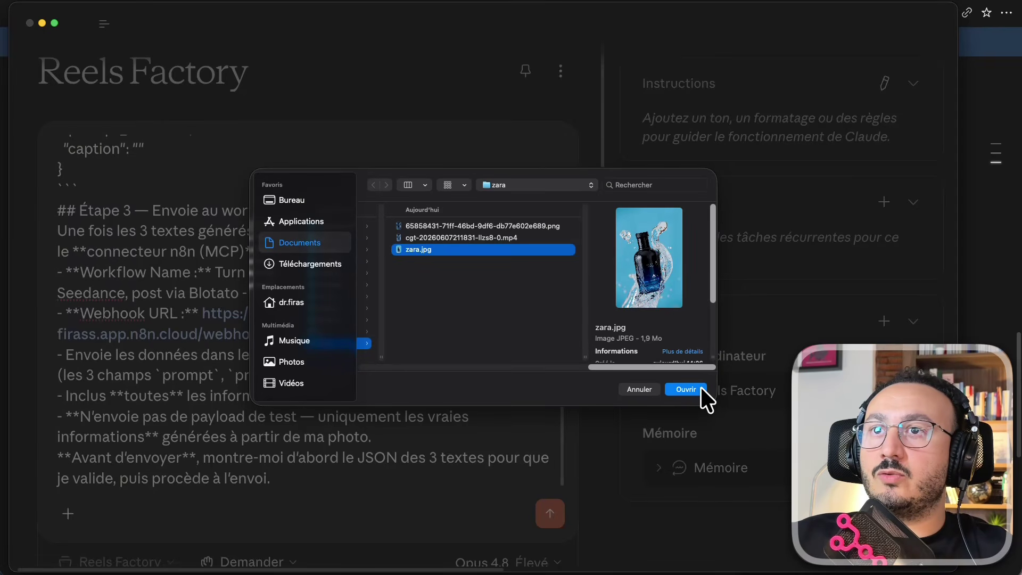
click(685, 389)
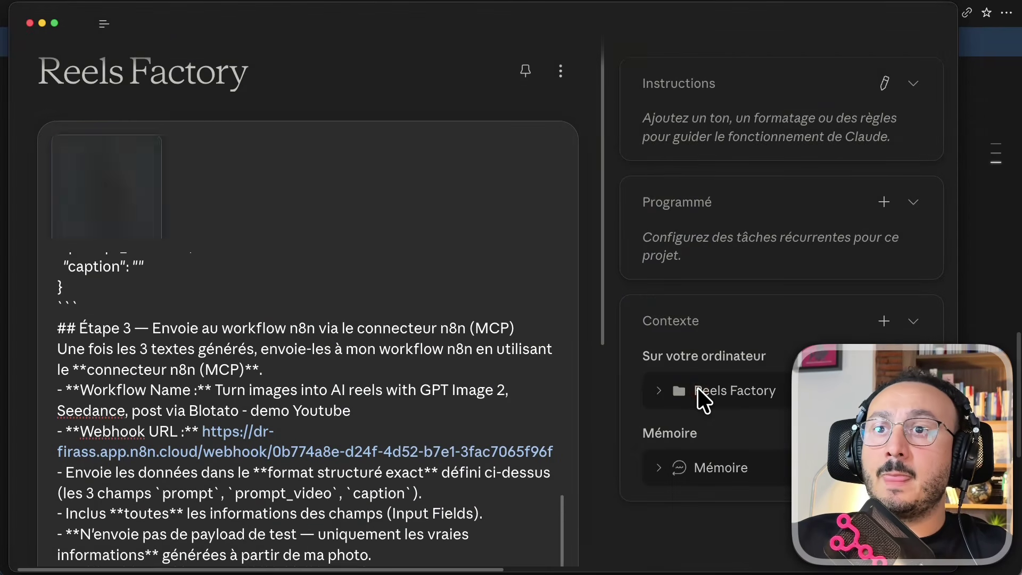
scroll(575, 392, down, 3)
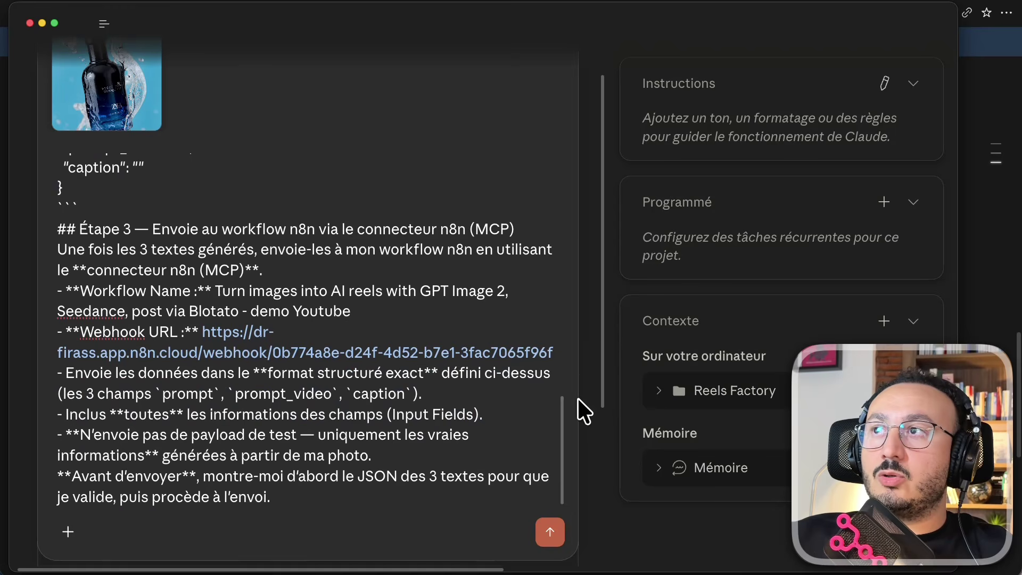
click(552, 535)
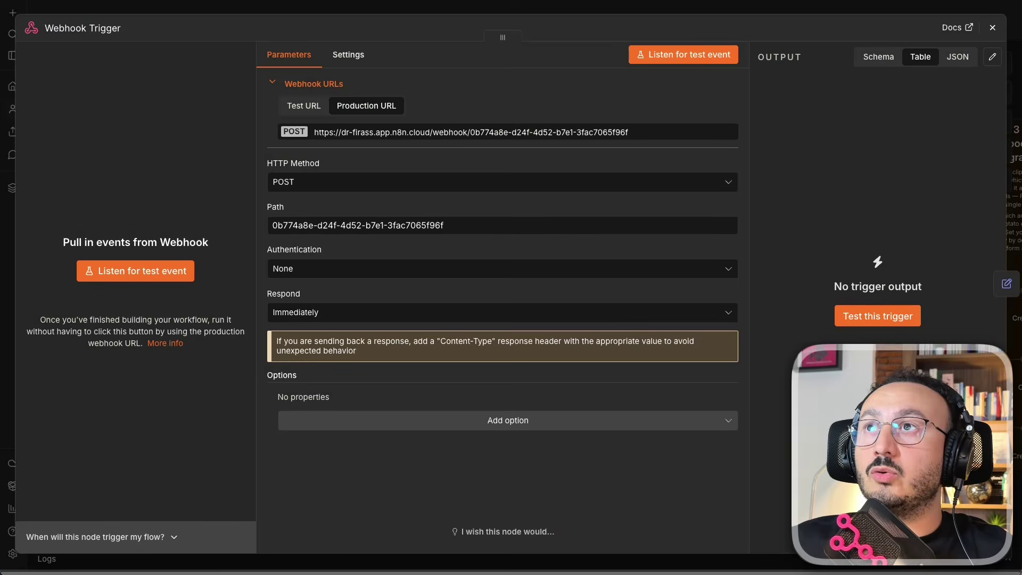
- Switch to n8n, close the Webhook Trigger node's settings, and show the workflow's executions
click(321, 5)
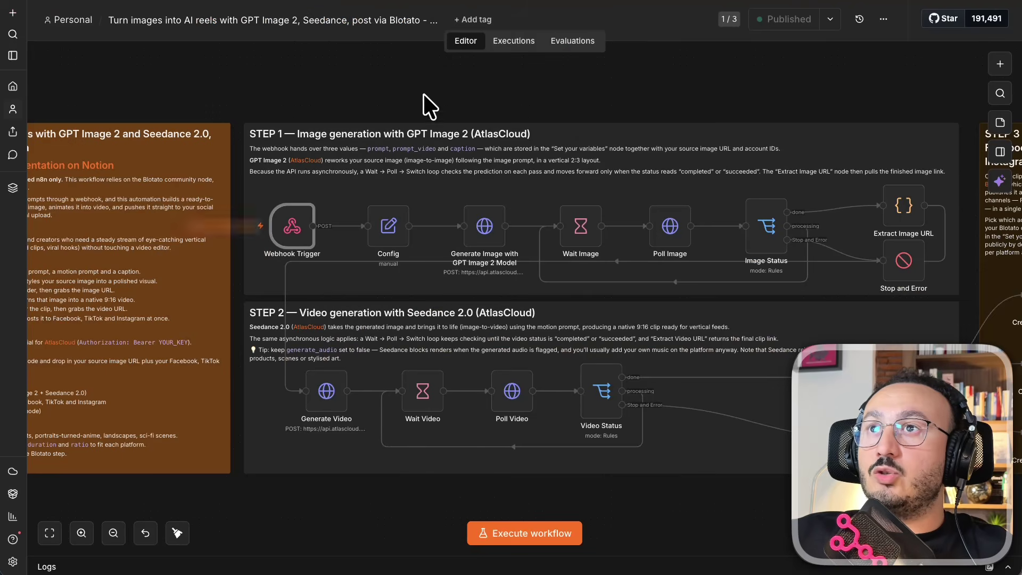
click(505, 40)
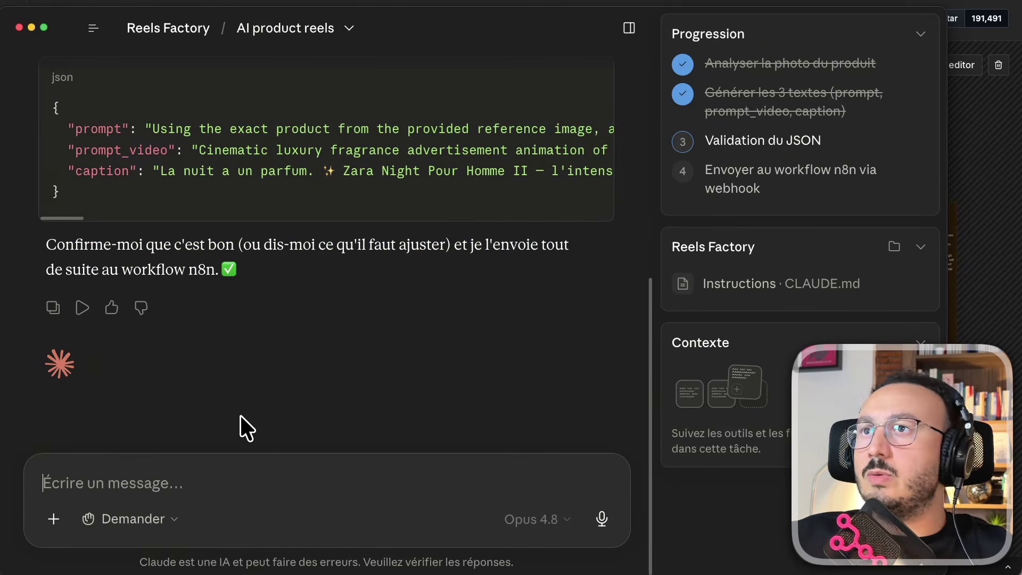
- Switch back to the AI product reels conversation in Claude and approve the generated JSON by sending "c'est ok"
text(c'est ok)
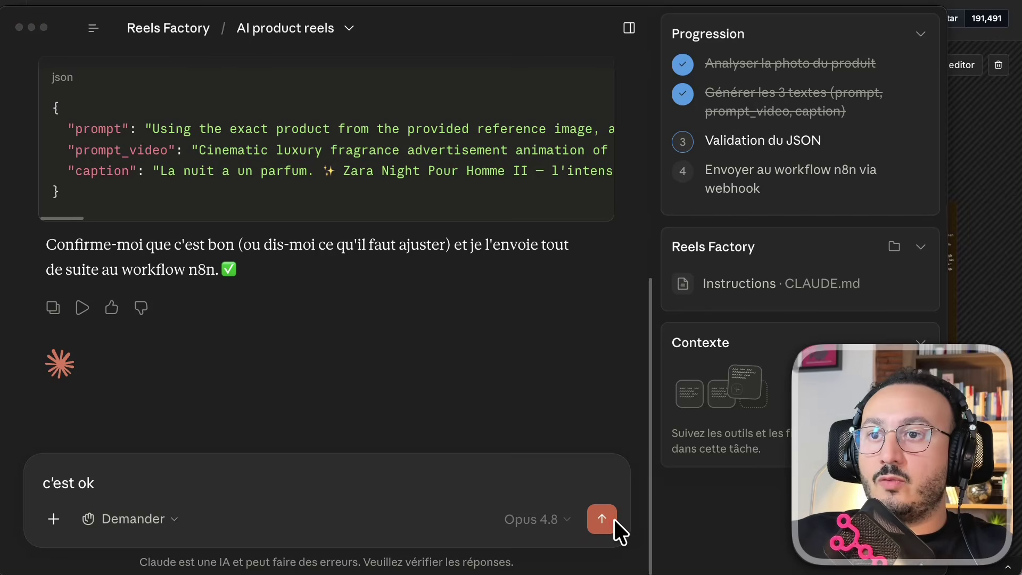
click(607, 522)
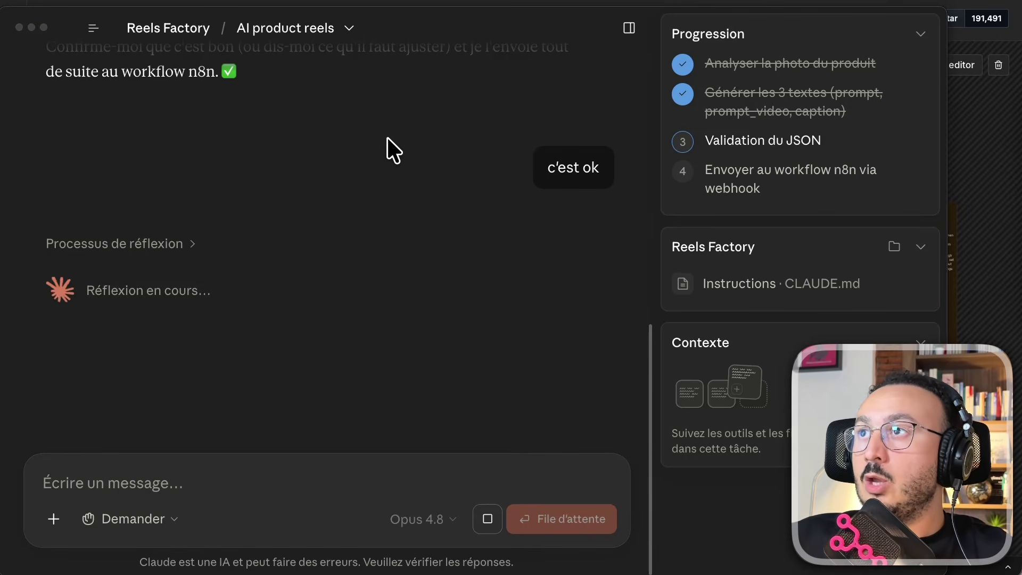
- Follow Claude's command to send the JSON, then refresh the workflow's executions in n8n and check for a new run
click(276, 182)
scroll(404, 273, up, 5)
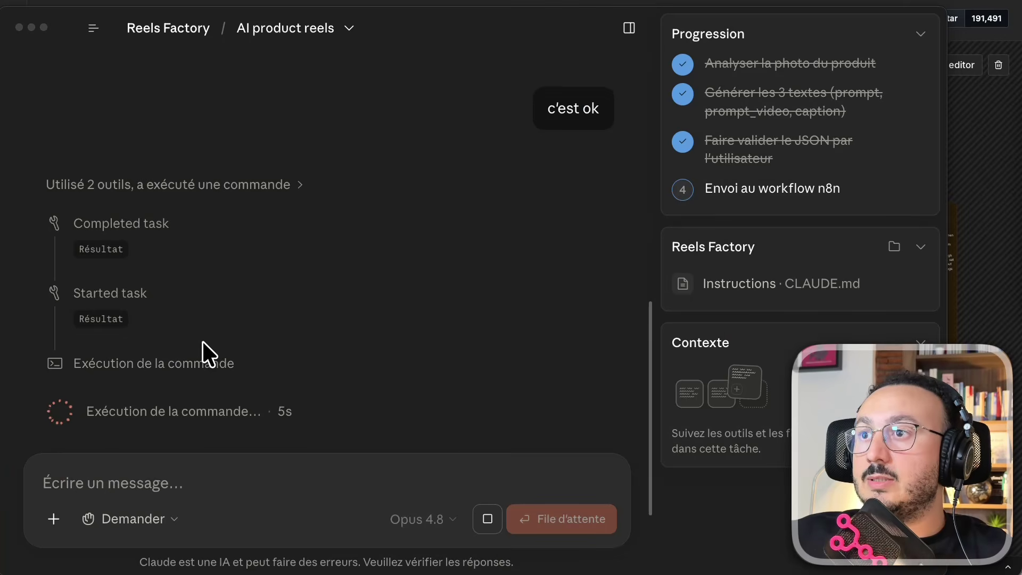
click(967, 144)
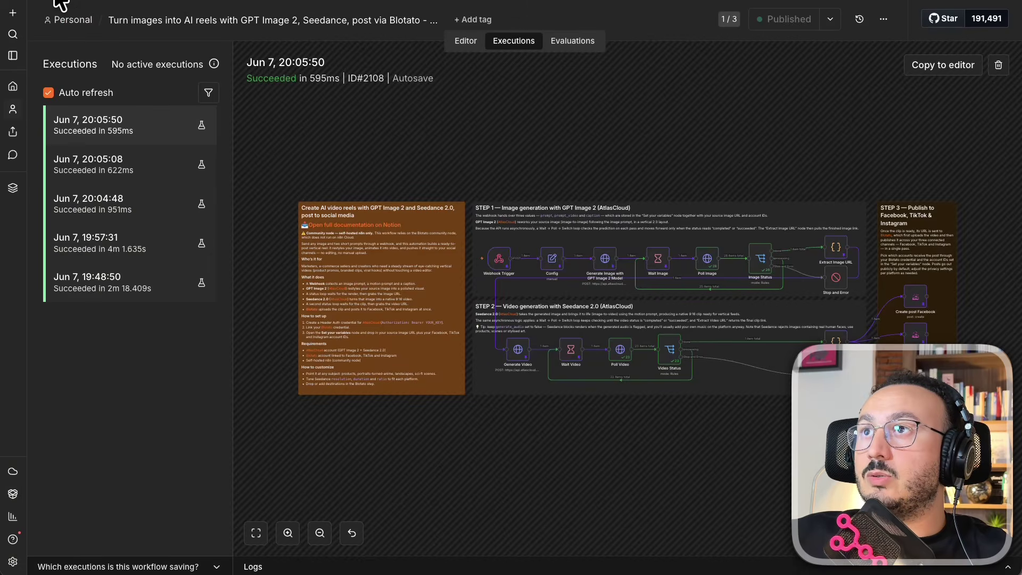
key(super+r)
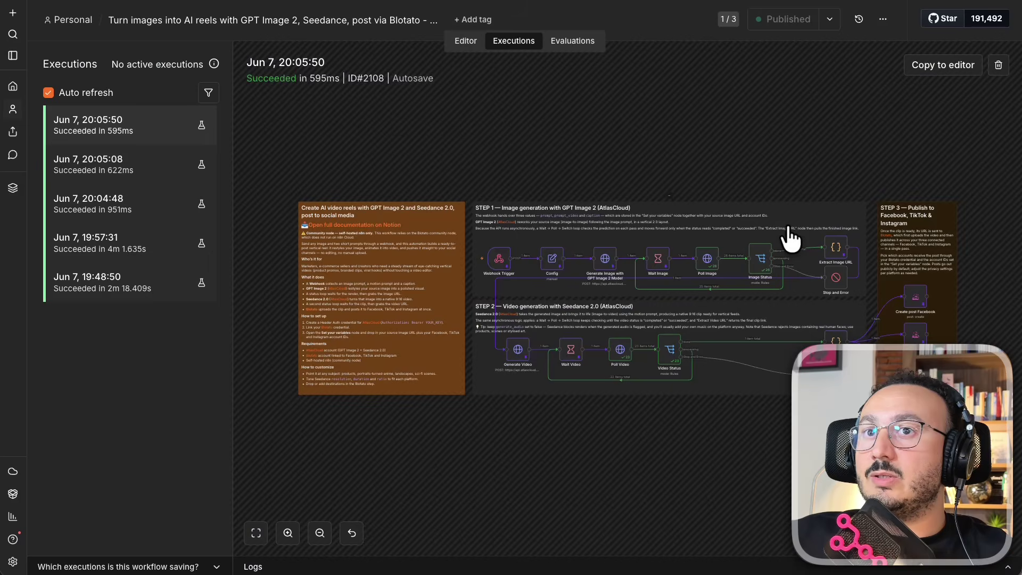
key(super+Tab)
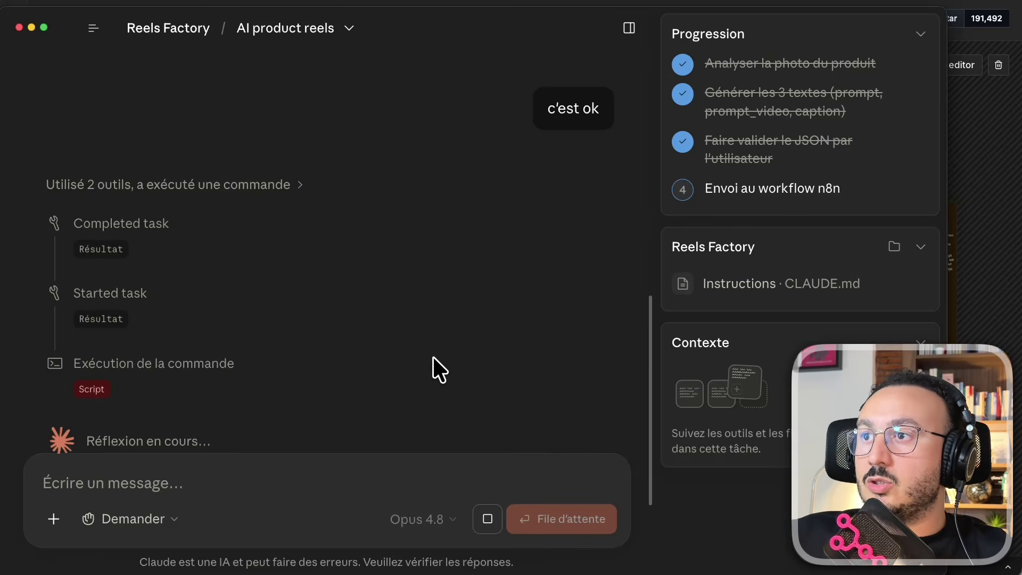
key(super+Tab)
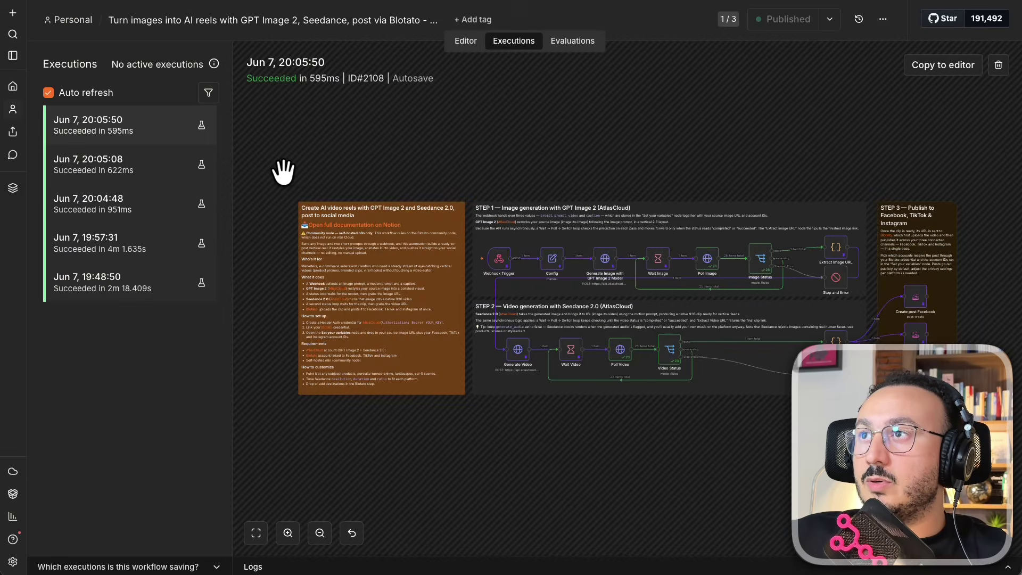
- Switch back to Claude and follow its n8n connector calls through to the Execute Workflow result
key(super+Tab)
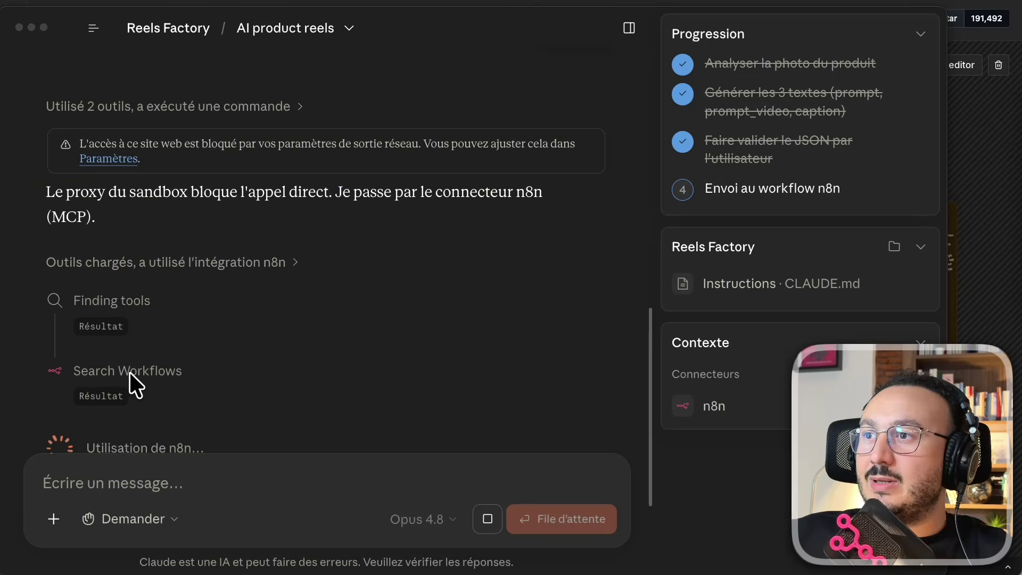
click(253, 365)
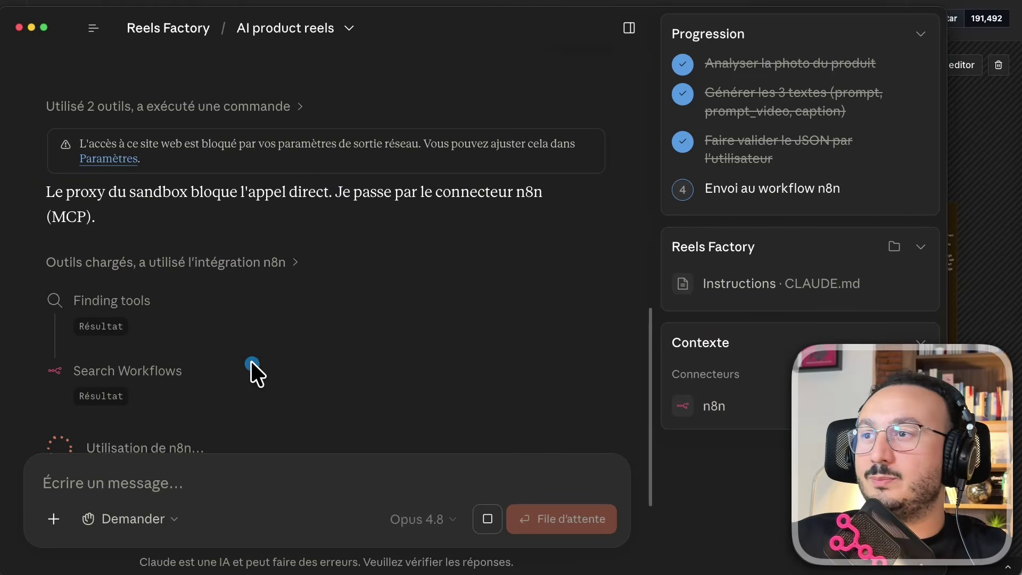
scroll(261, 367, down, 4)
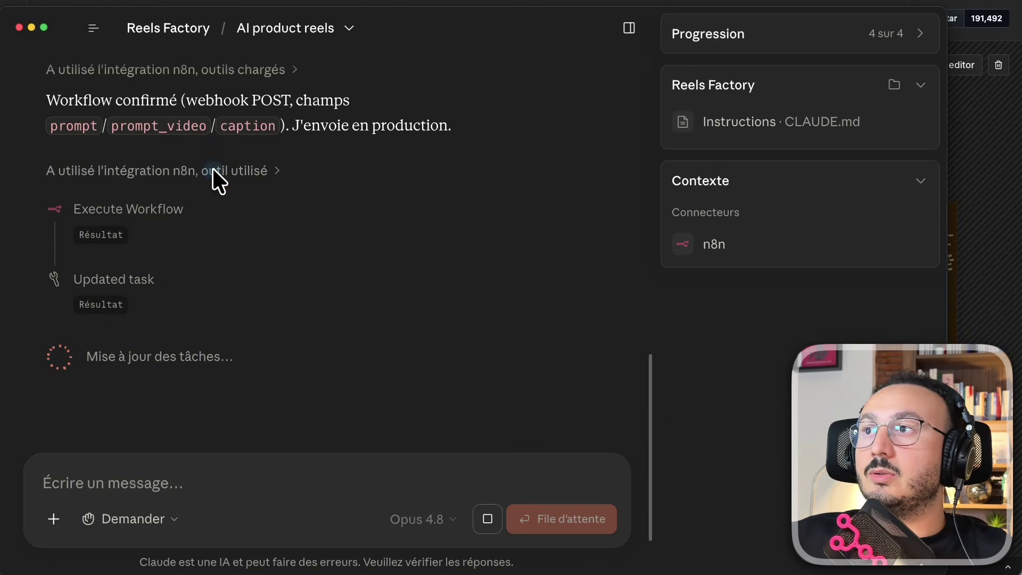
- Open the running Jun 7, 20:44:29 execution in n8n, and return to Claude to read its summary of the launch
click(974, 122)
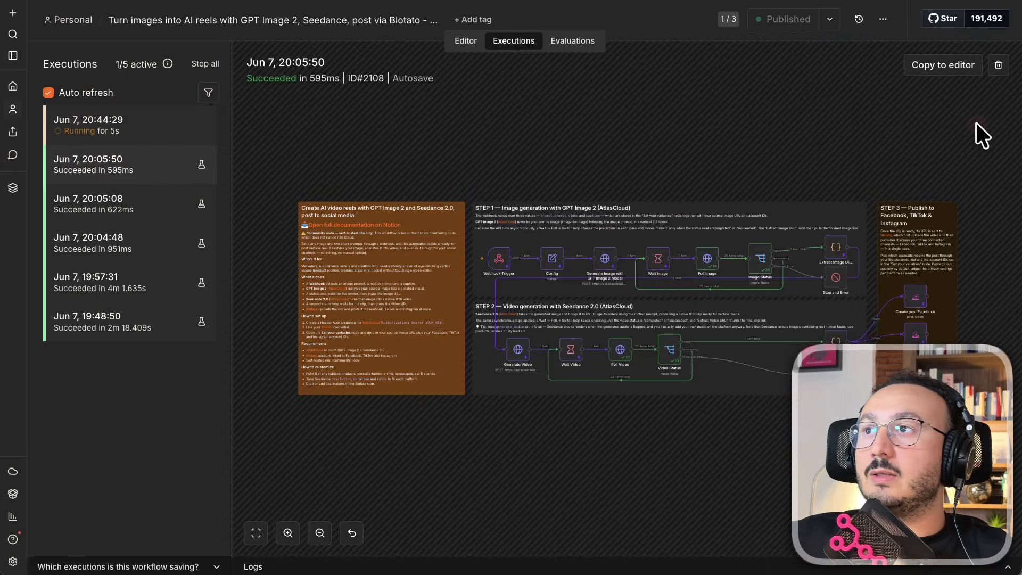
click(101, 123)
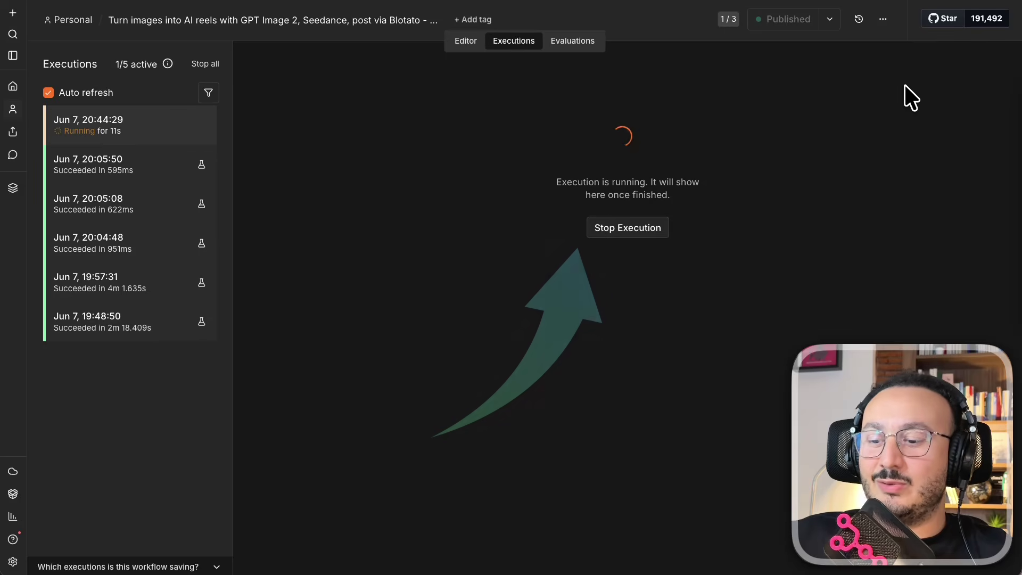
key(super+Tab)
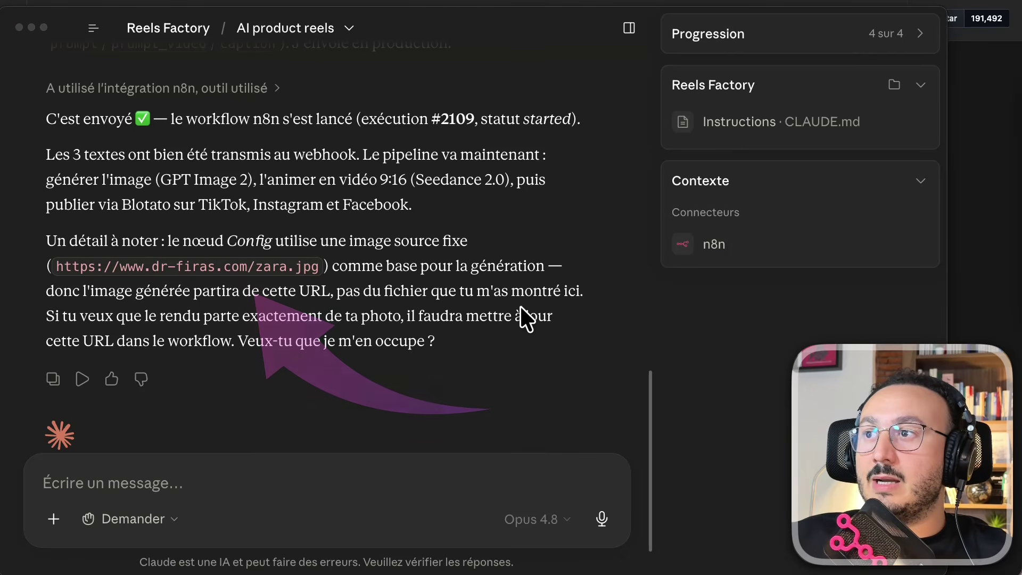
- Show the workflow editor in n8n and open the Config node to inspect its profile_image_url field
click(510, 370)
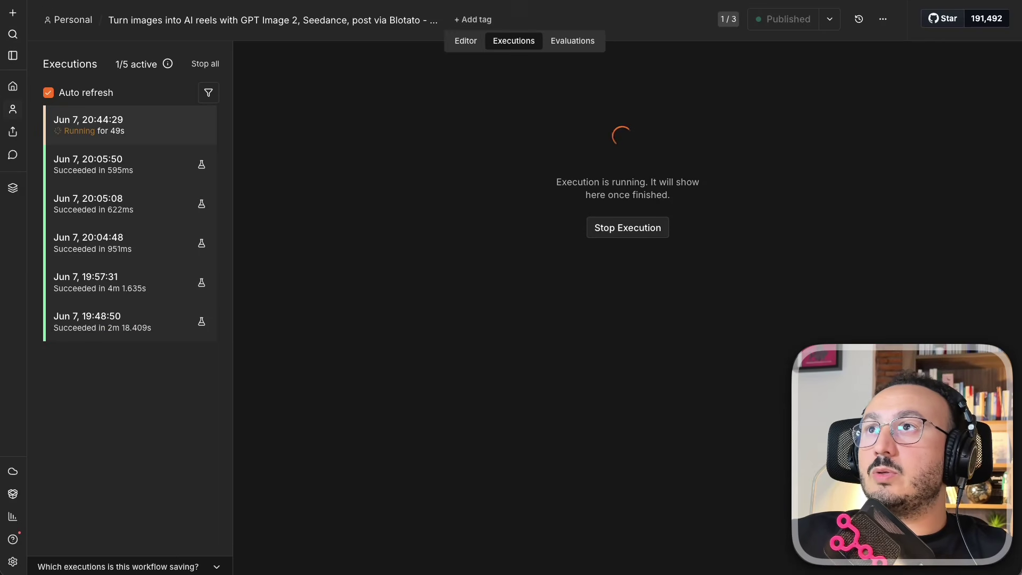
click(465, 42)
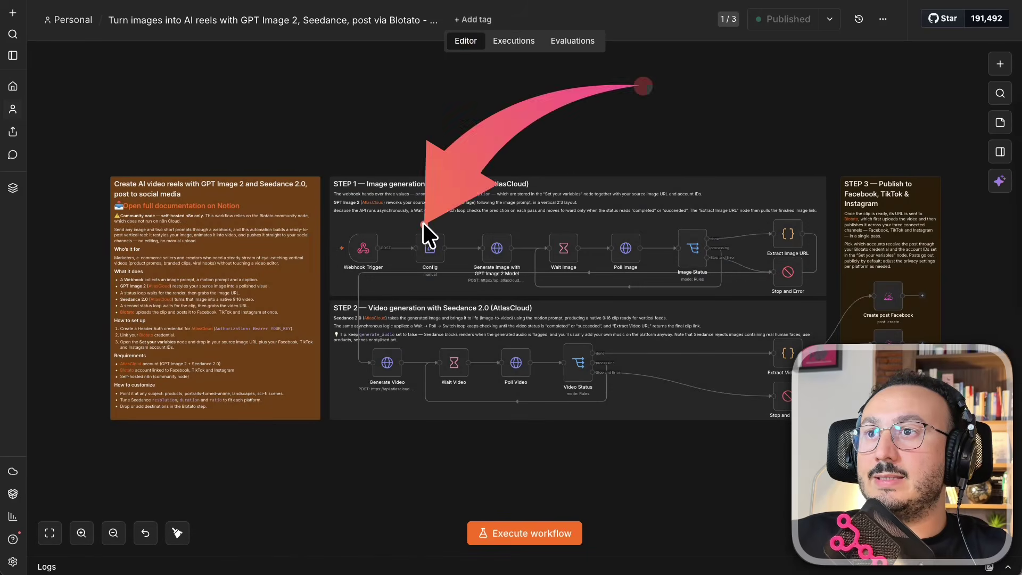
click(427, 246)
right_click(431, 261)
double_click(438, 253)
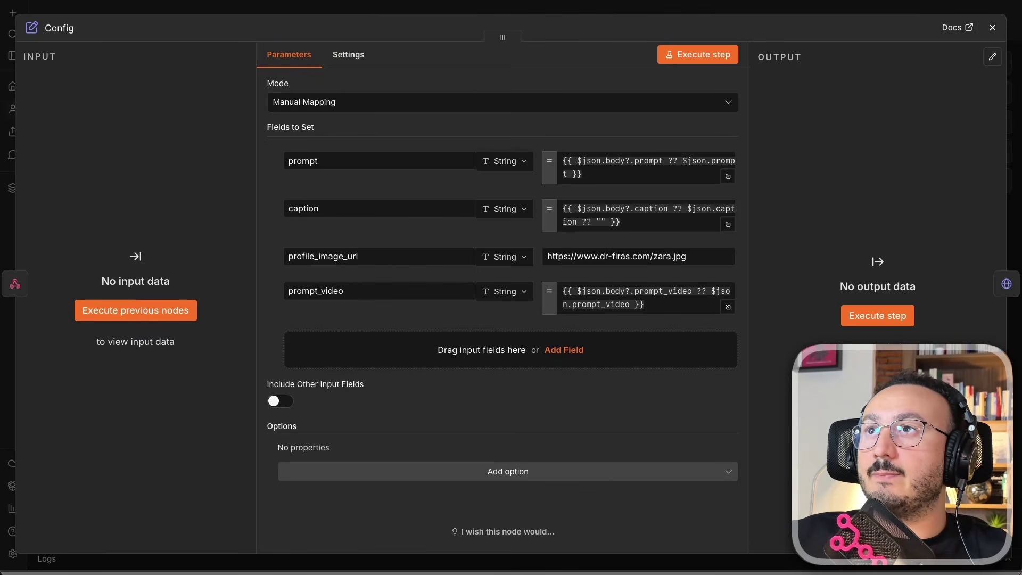
- Switch to Atlas Cloud, refresh the GPT Image 2 Edit request history and open the newest image's request details
click(341, 4)
click(506, 41)
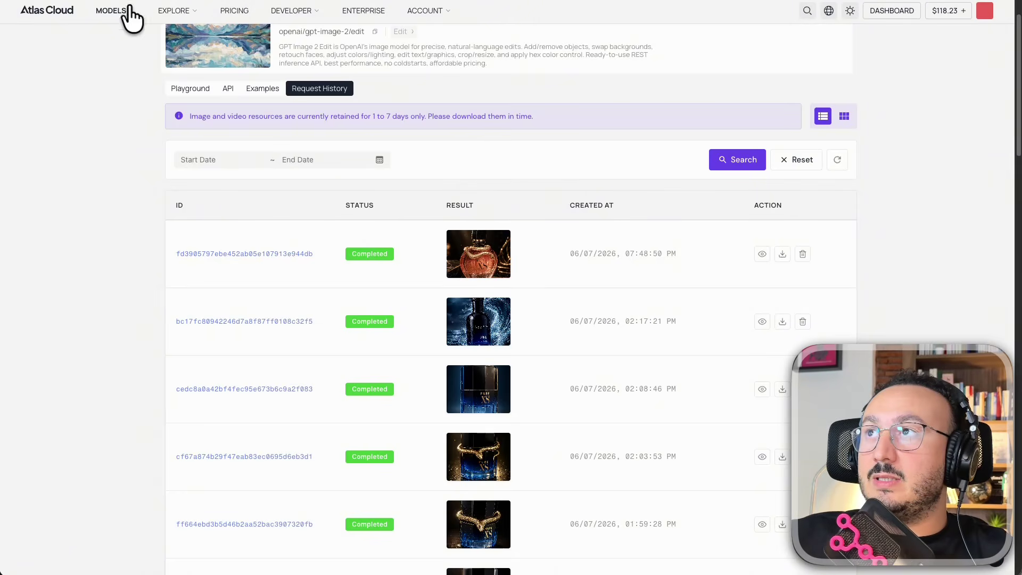
key(ctrl+r)
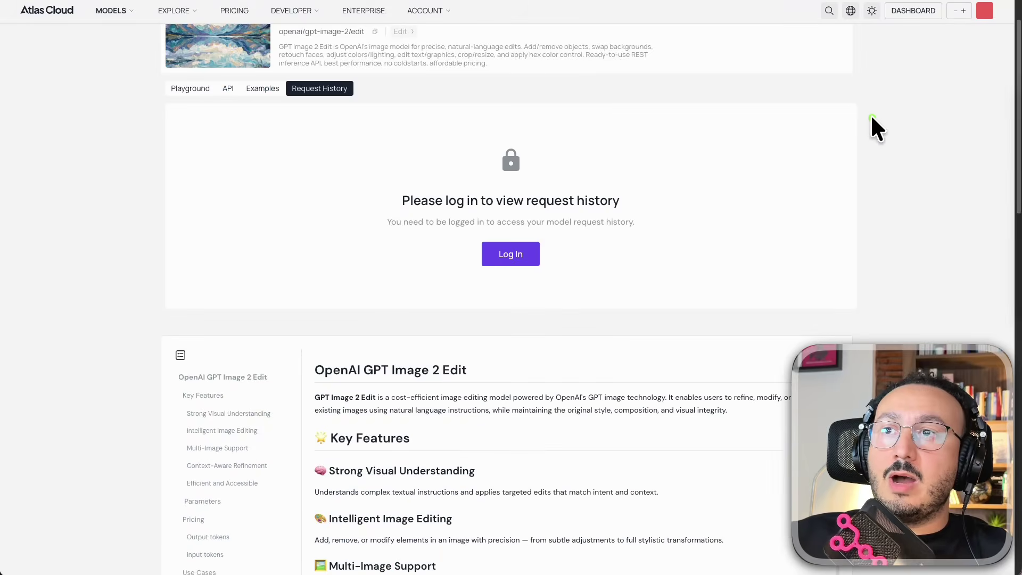
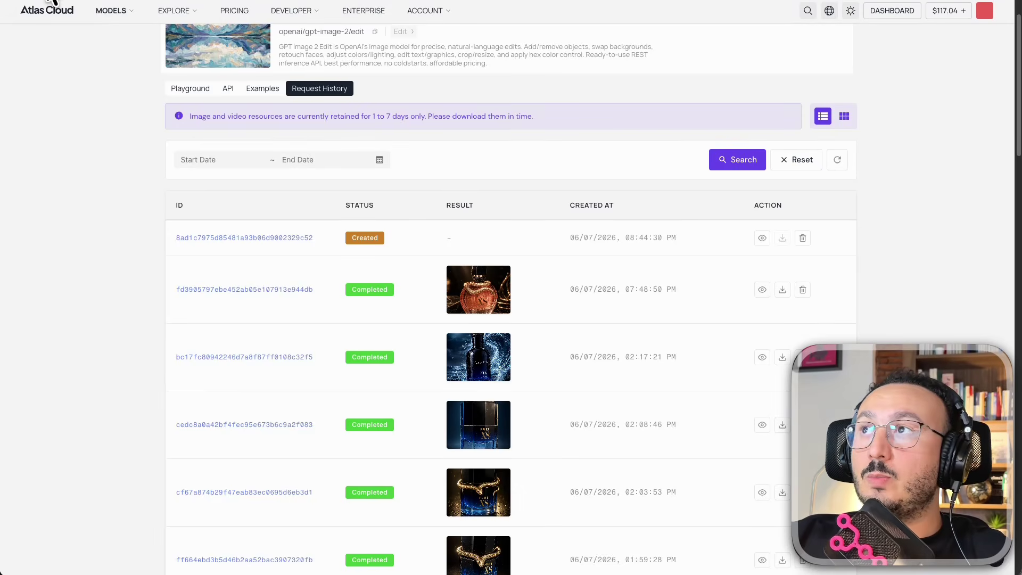
click(51, 2)
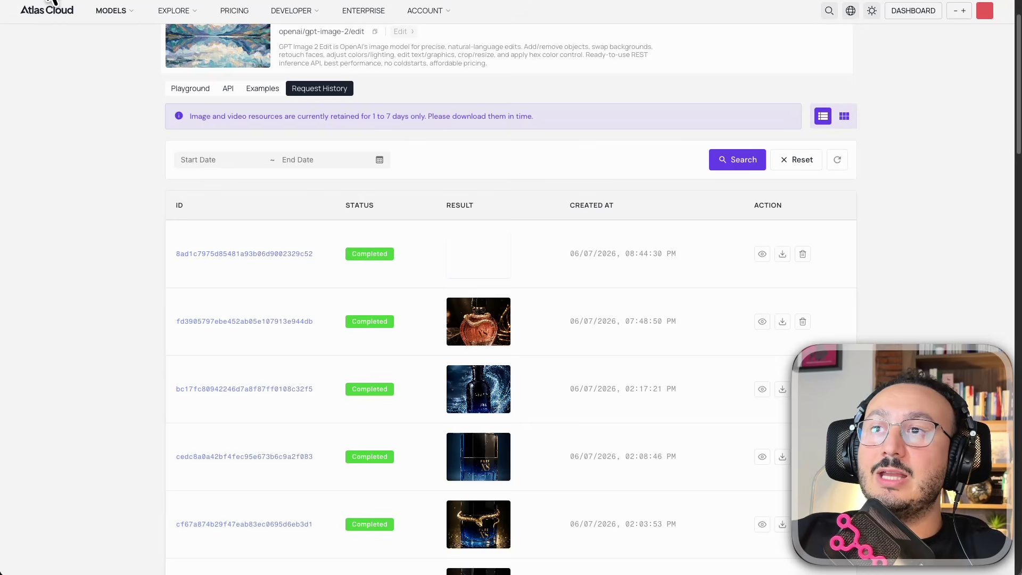
click(493, 262)
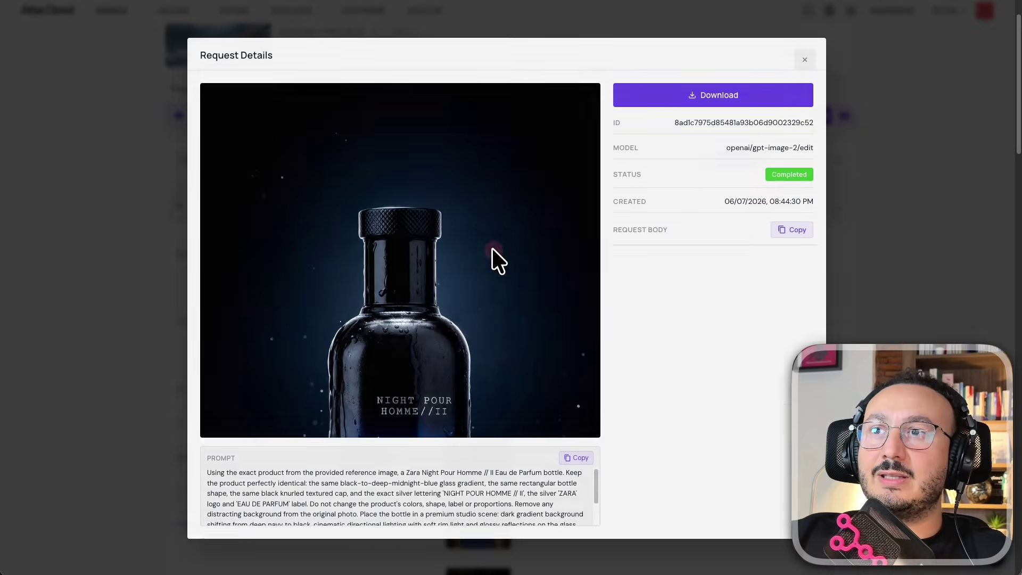
- Refresh the Seedance 2.0 Image-to-Video request history on Atlas Cloud and open the newest video's request details
click(929, 178)
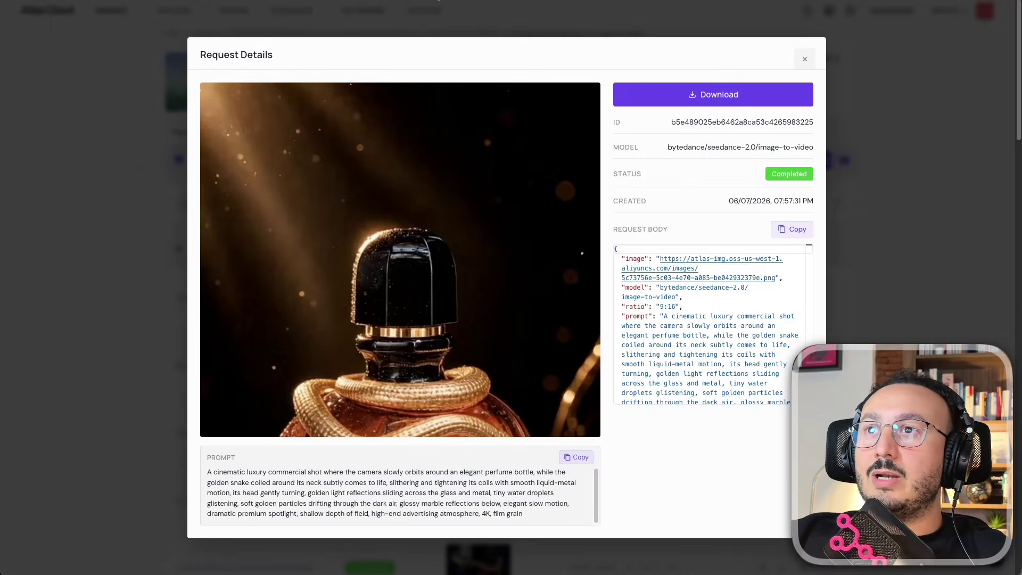
click(253, 18)
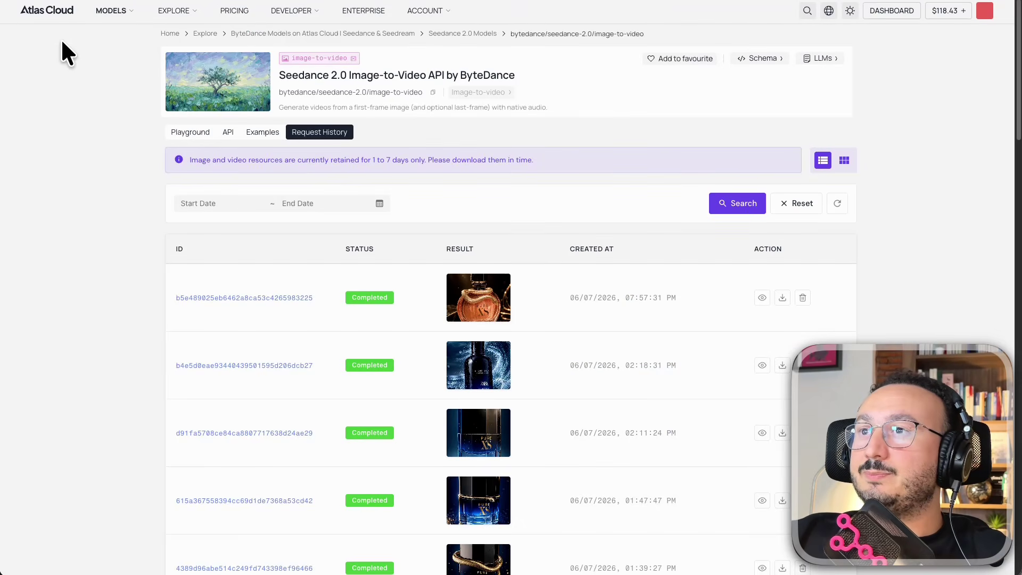
key(ctrl+r)
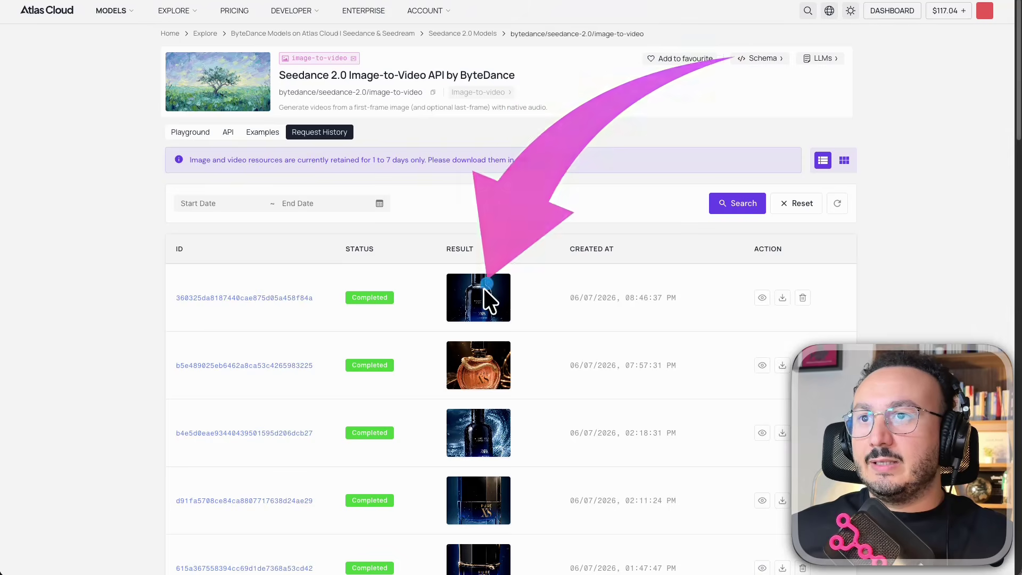
click(478, 302)
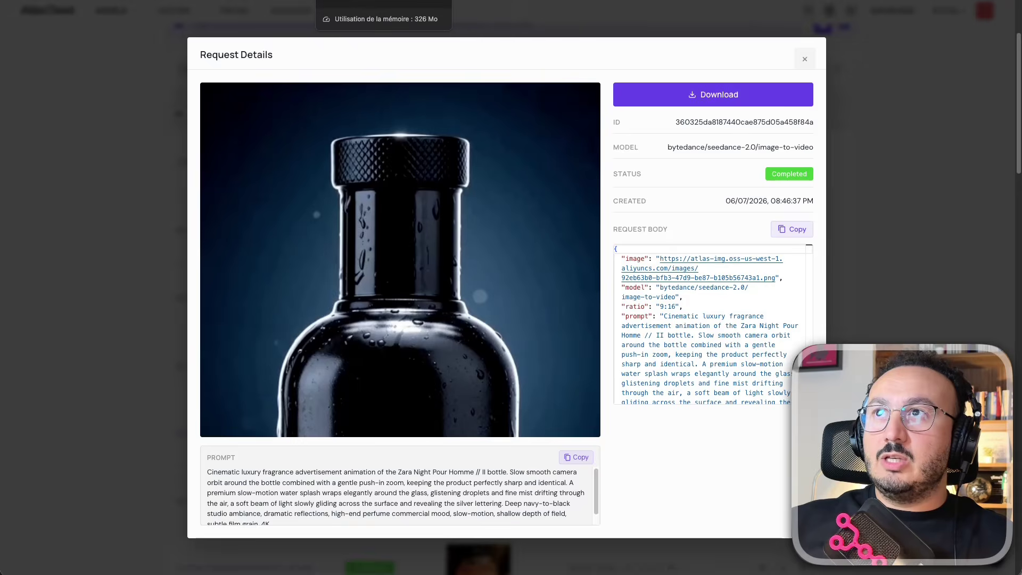
- Return to n8n and examine the Jun 7, 20:44:29 execution through to the social media publishing nodes
click(373, 1)
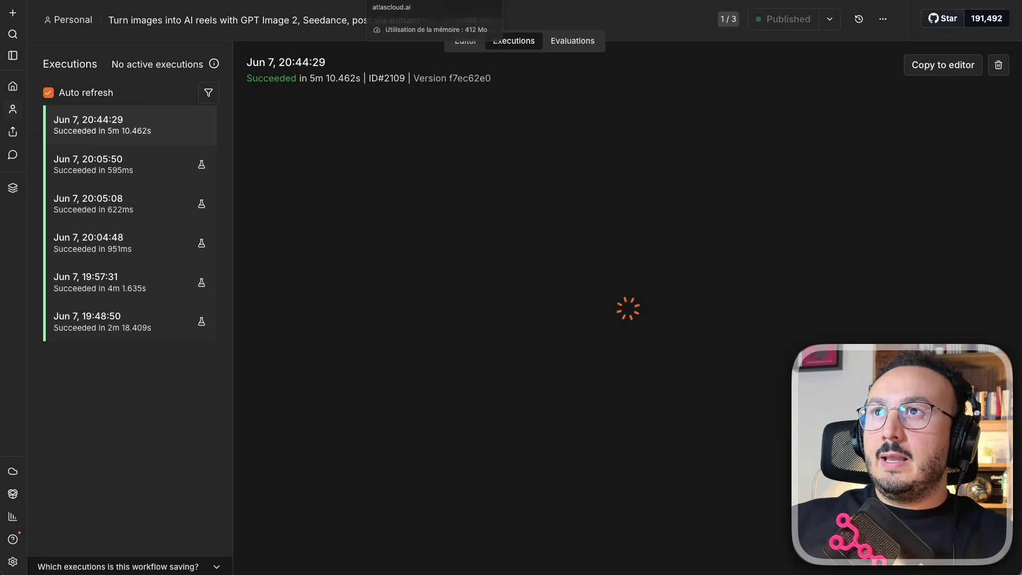
click(399, 1)
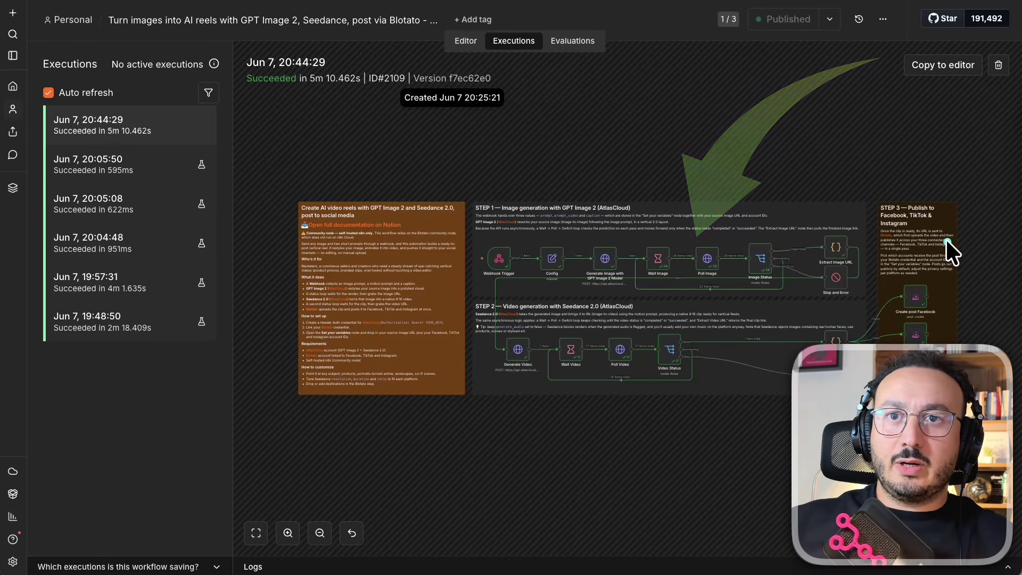
scroll(974, 197, down, 2)
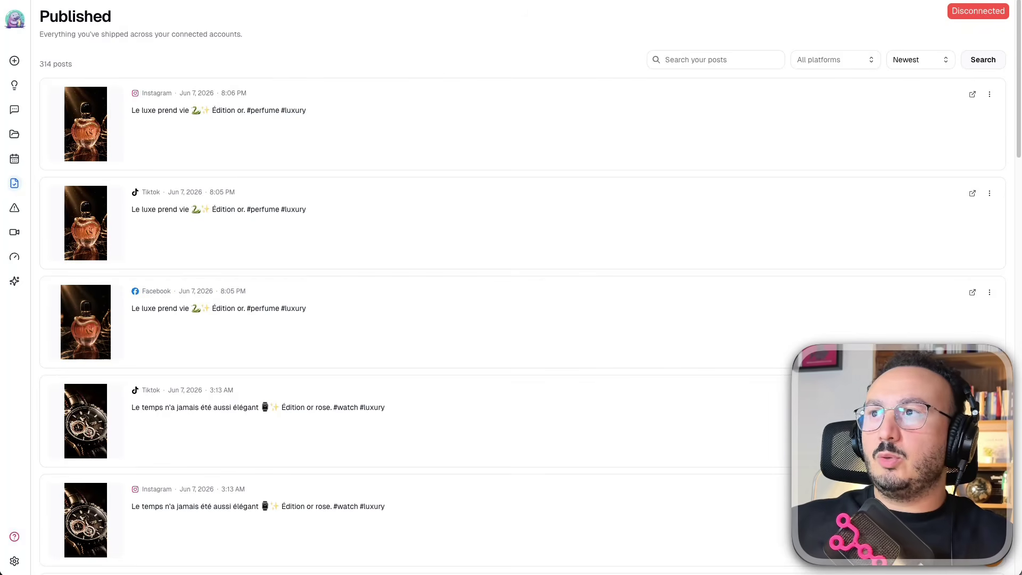
- Refresh Blotato's published posts, open the newest Instagram reel for Zara Night Pour Homme II and dismiss Instagram's login prompt
click(51, 1)
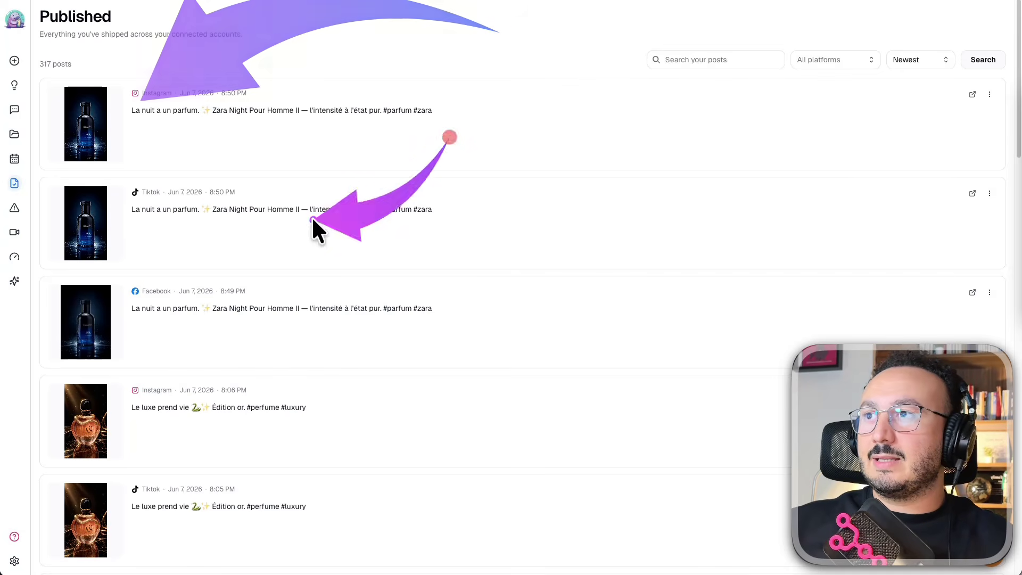
click(973, 95)
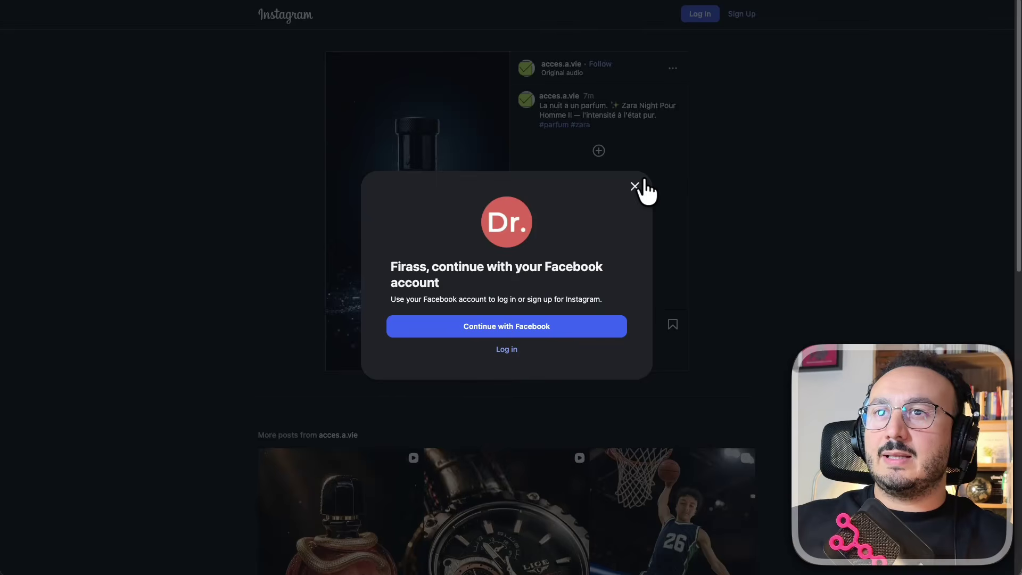
click(642, 183)
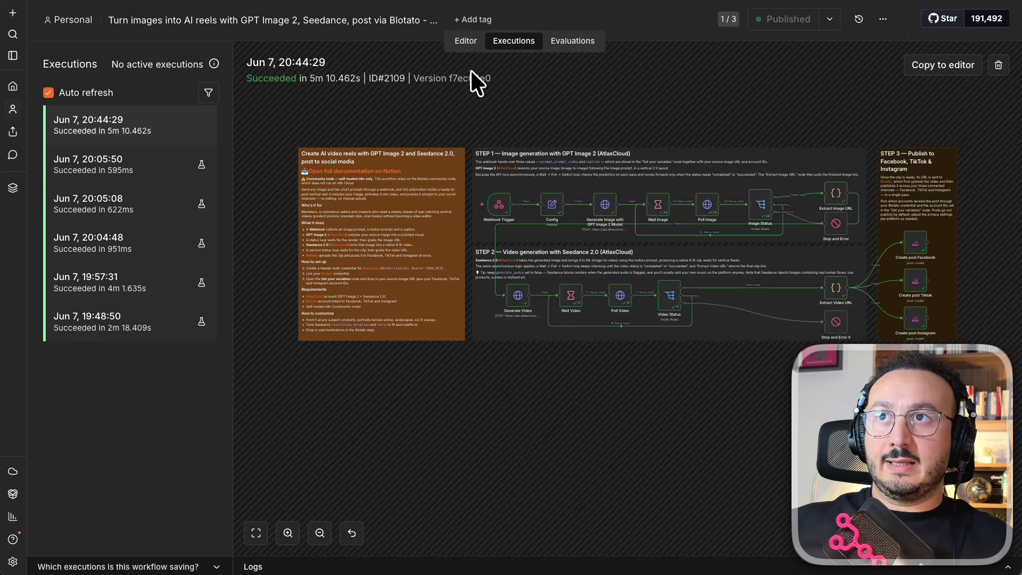
- Switch to Claude's AI product reels conversation and draft the request "je veux que tu execute ce workflow tout les jours à 9h du matin."
click(465, 41)
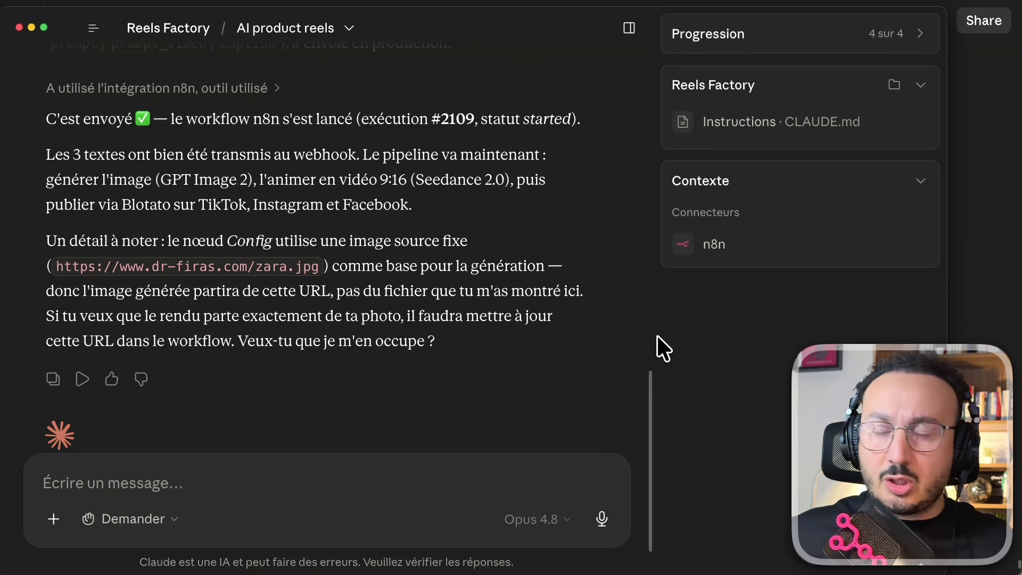
click(201, 471)
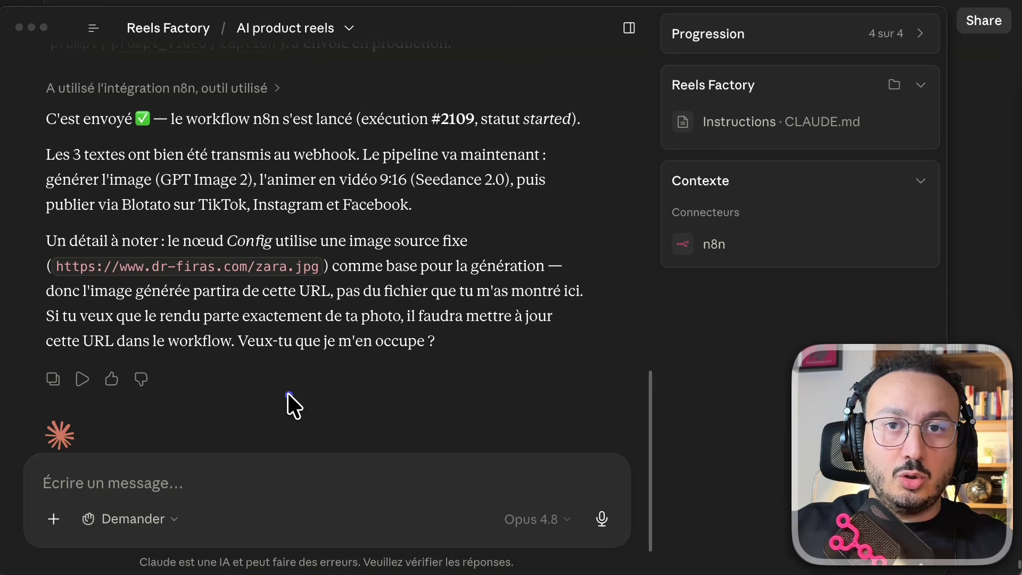
click(128, 469)
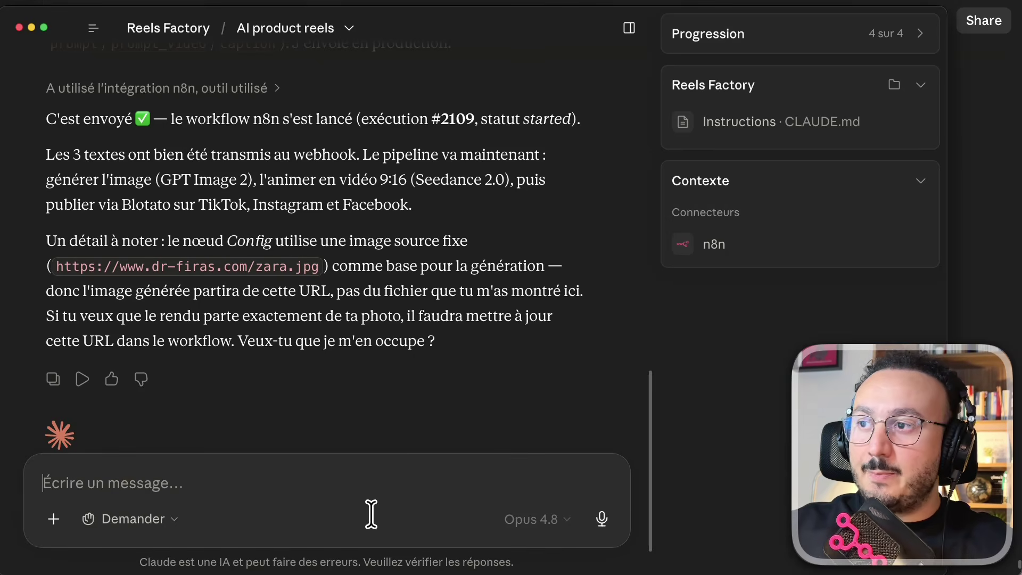
text(je veux que )
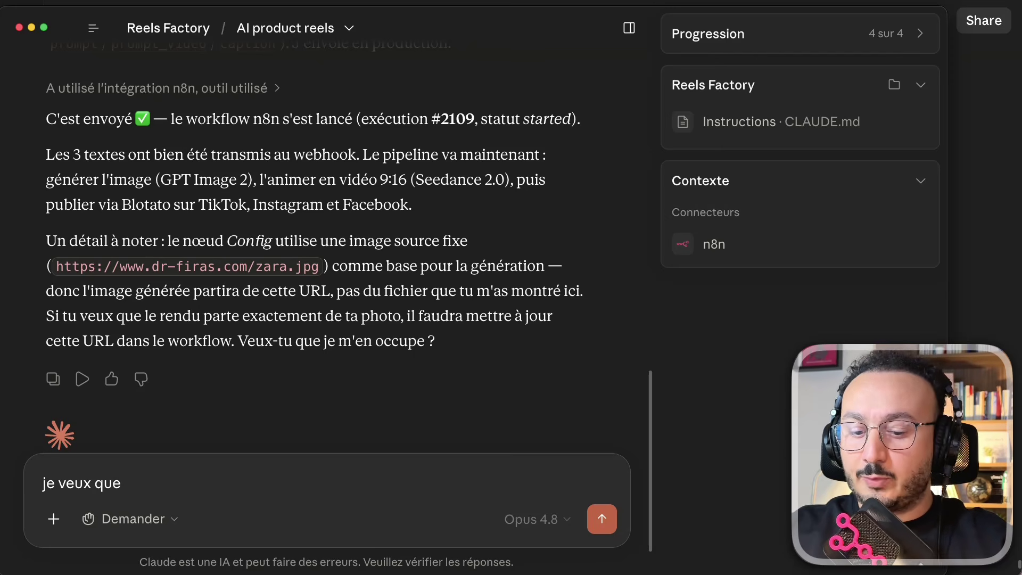
text(tu execute)
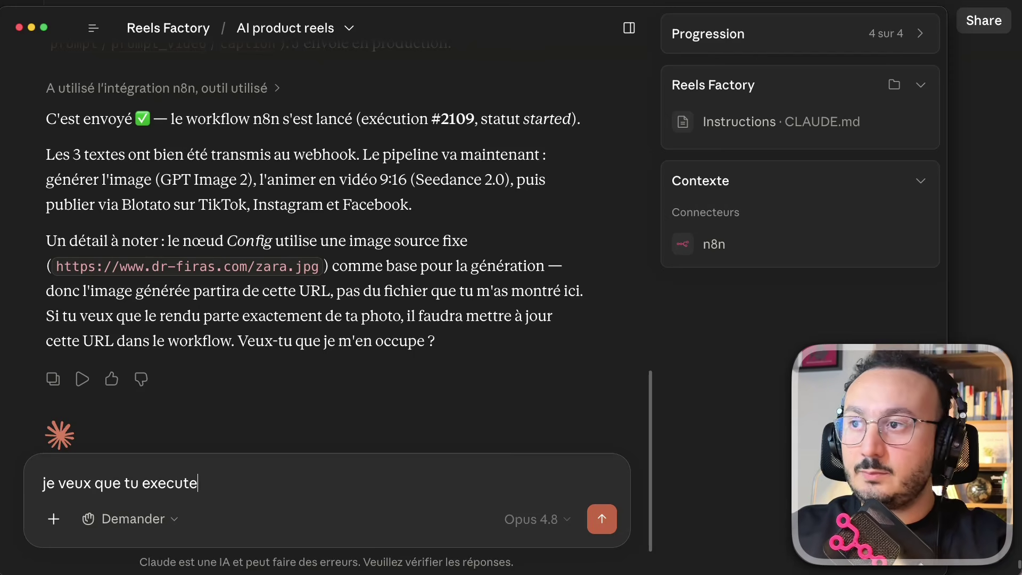
text( ce workf)
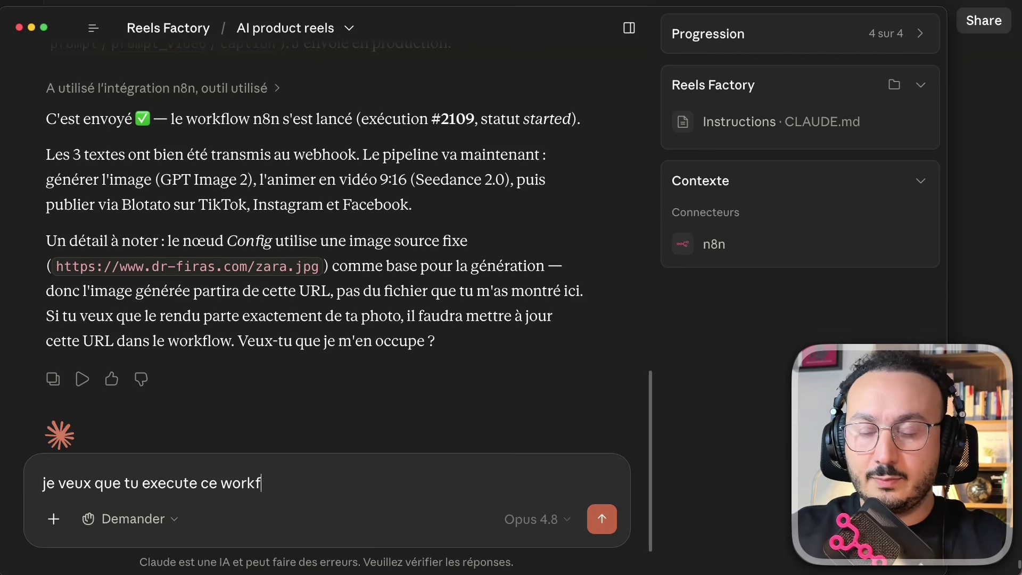
text(low tout les jo)
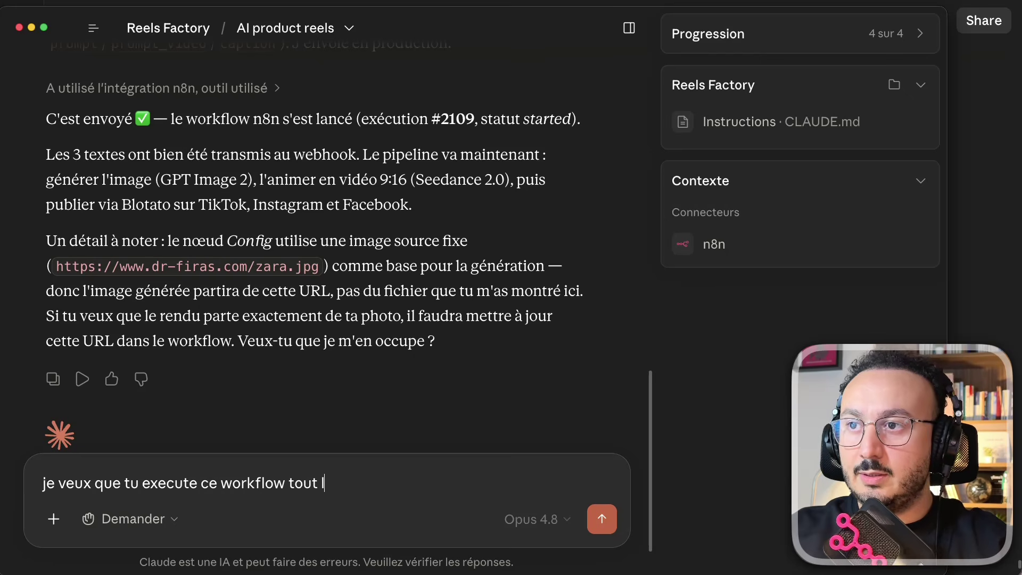
text(urs à )
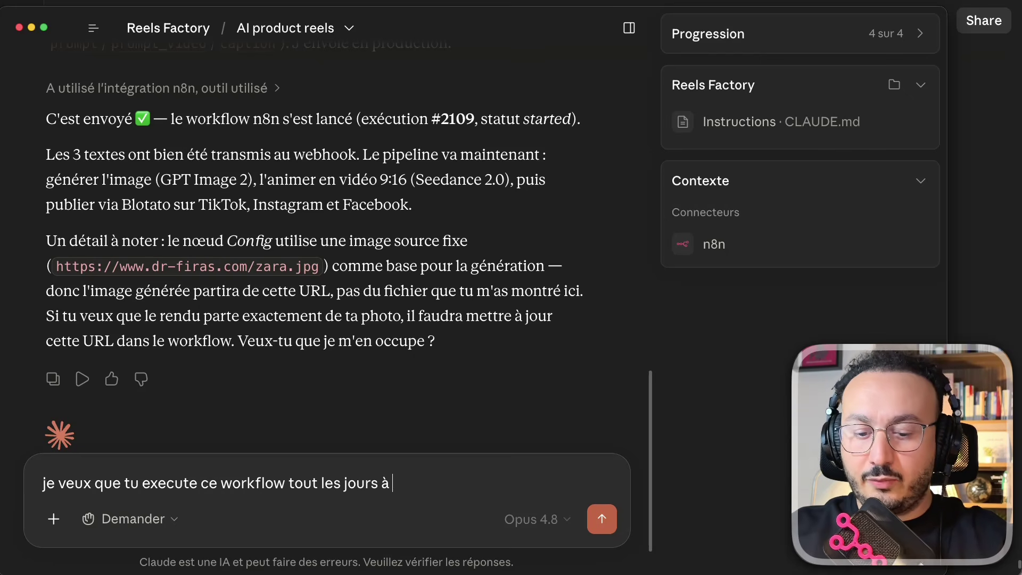
text(9h du m)
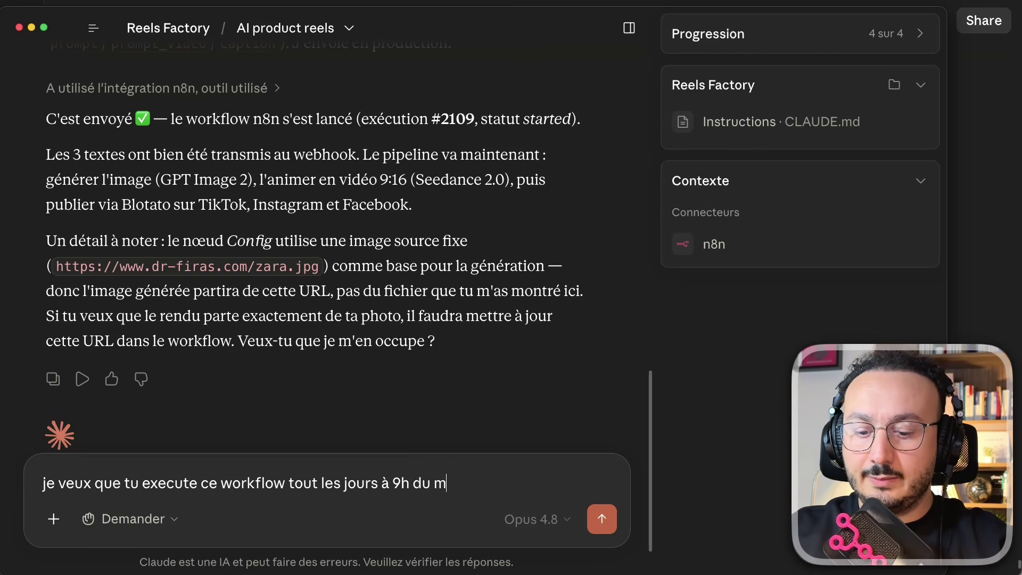
text(atin.)
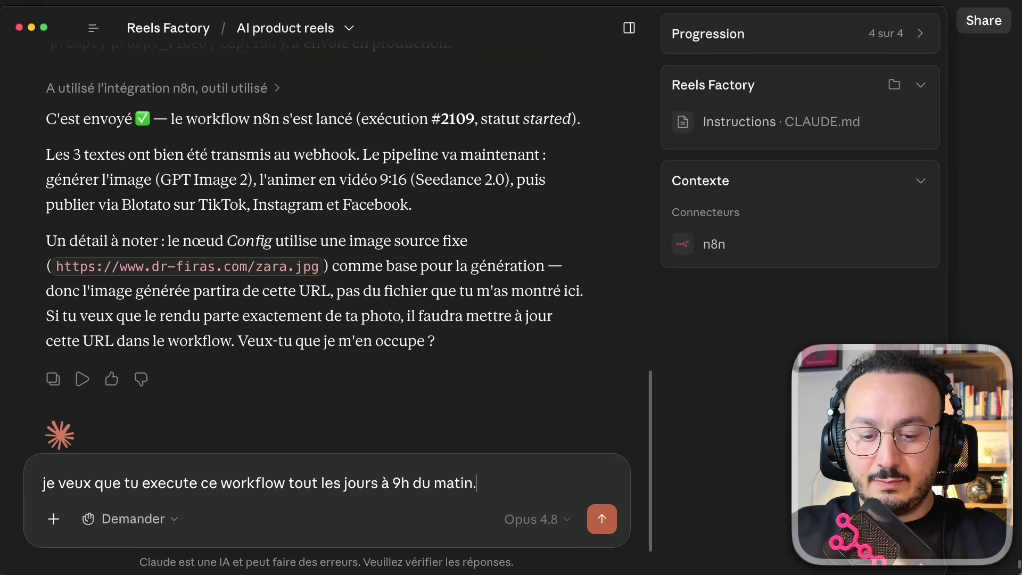
- Add a second line reading "je veux toujours des prompts nouvelles et créatifs." to the request and send it to Claude
key(shift+Return)
text(je ve)
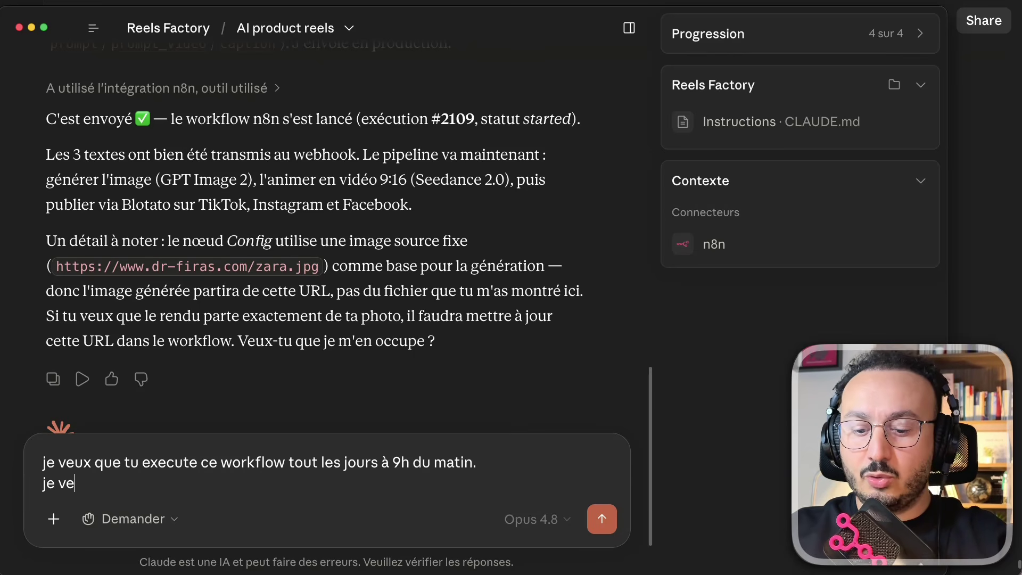
text(ux toujoutra)
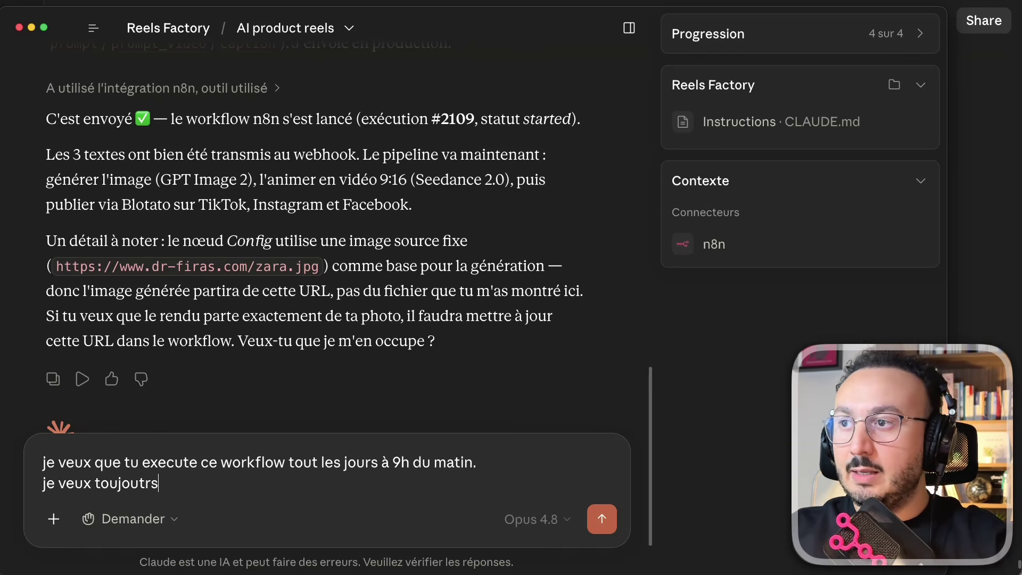
key(BackSpace)
key(BackSpace)
key(BackSpace)
text(rs des )
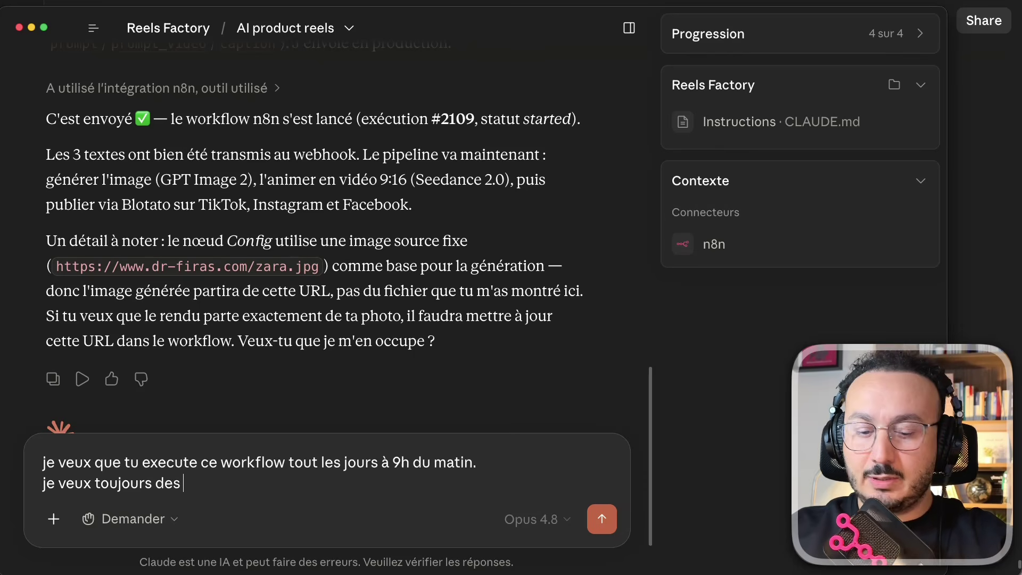
text(prompts npou)
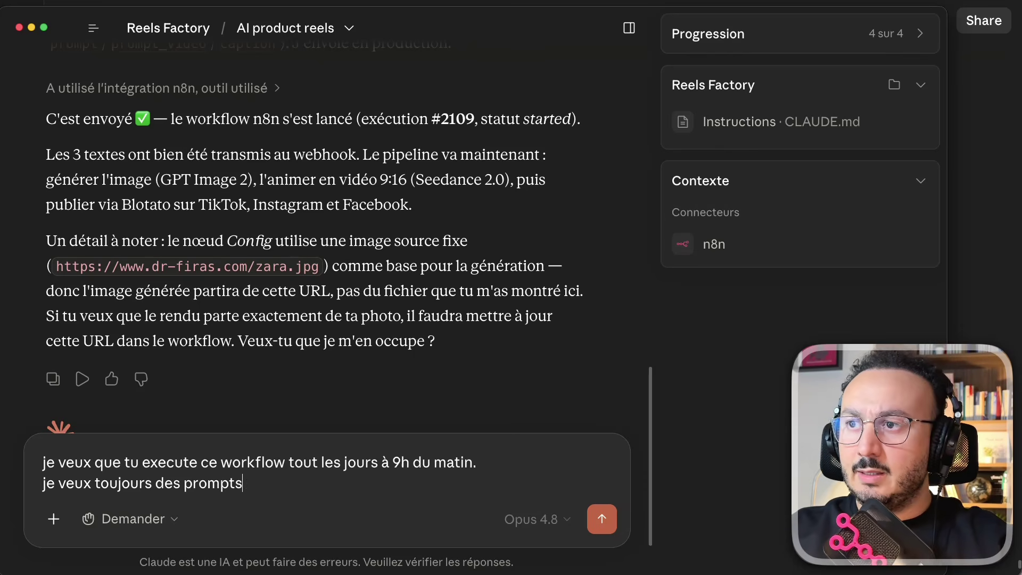
key(BackSpace)
key(BackSpace)
key(BackSpace)
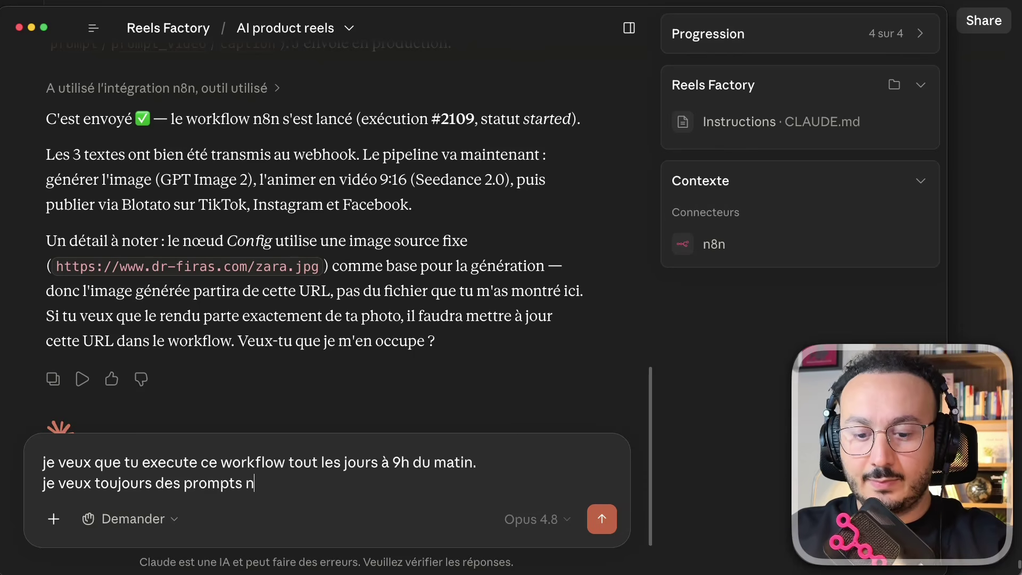
text(ouvelles e)
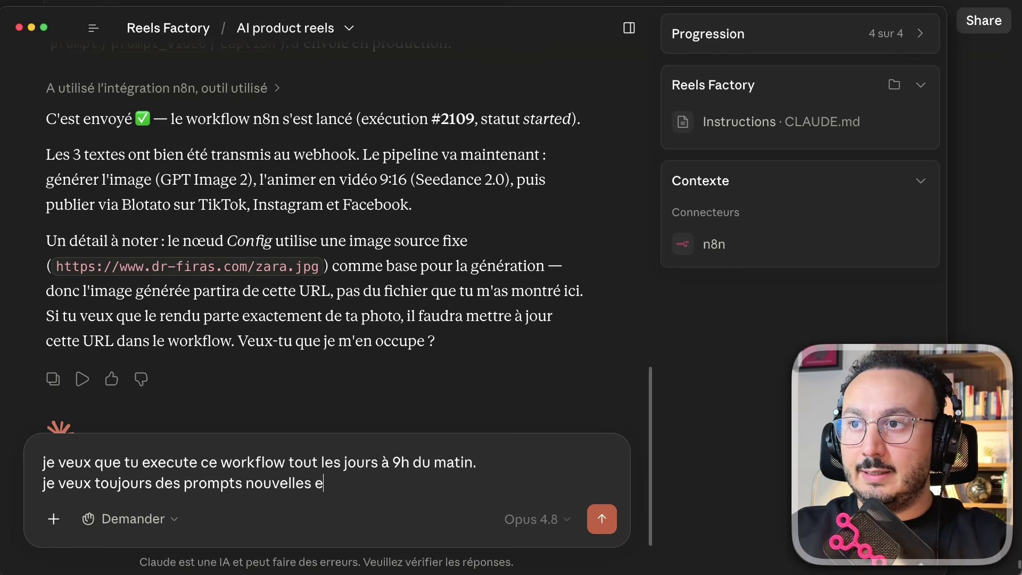
text(t créati)
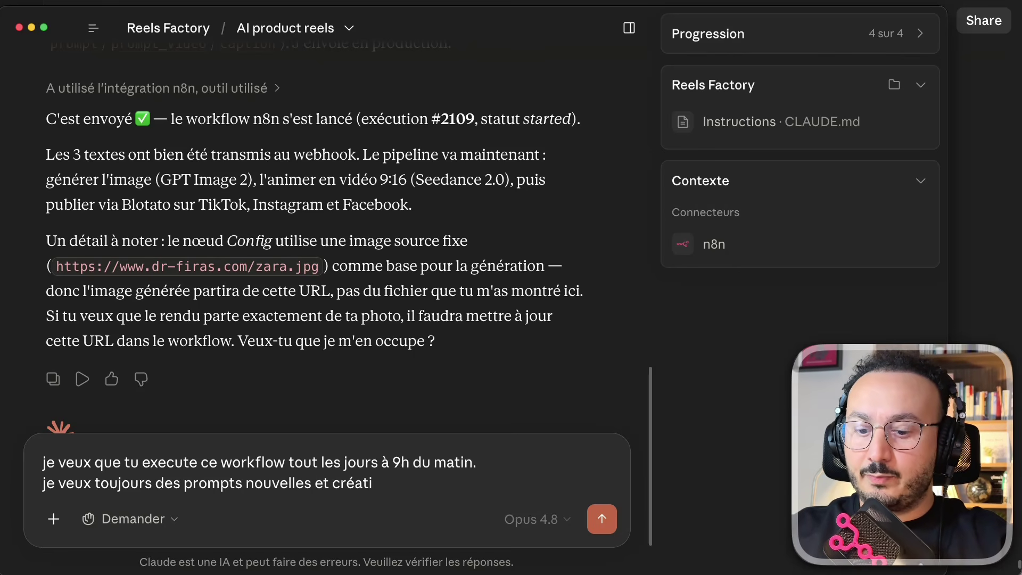
text(fs)
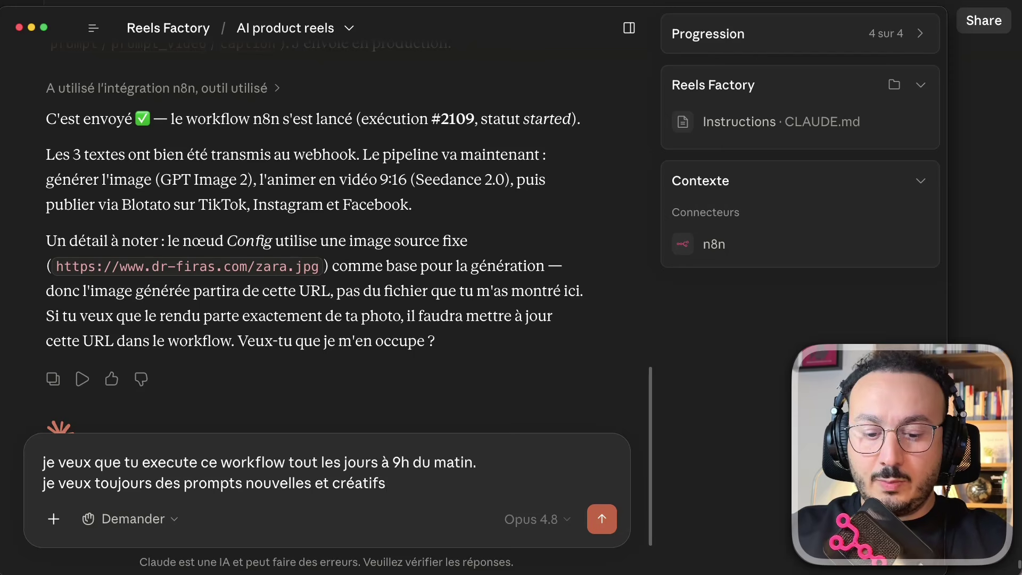
text(.)
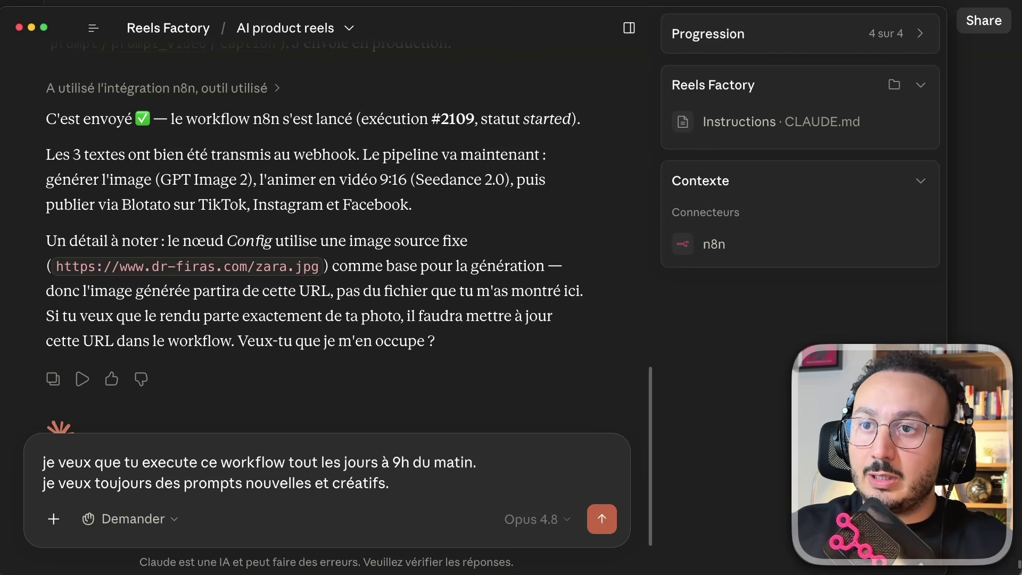
click(600, 519)
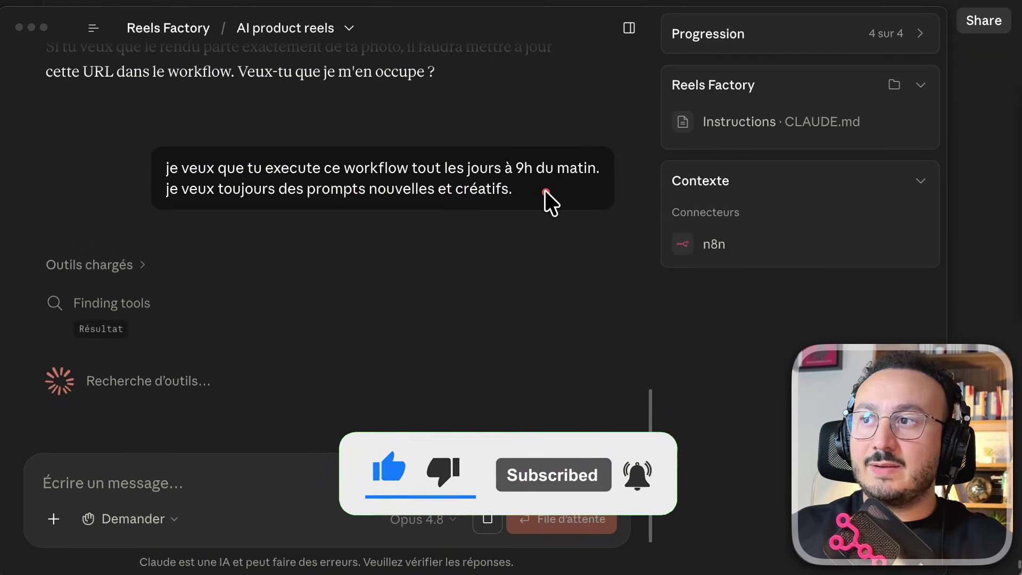
- Approve the proposed scheduled task Zara reel quotidien, set to run every day at 9:00
click(512, 195)
drag(512, 195, 270, 332)
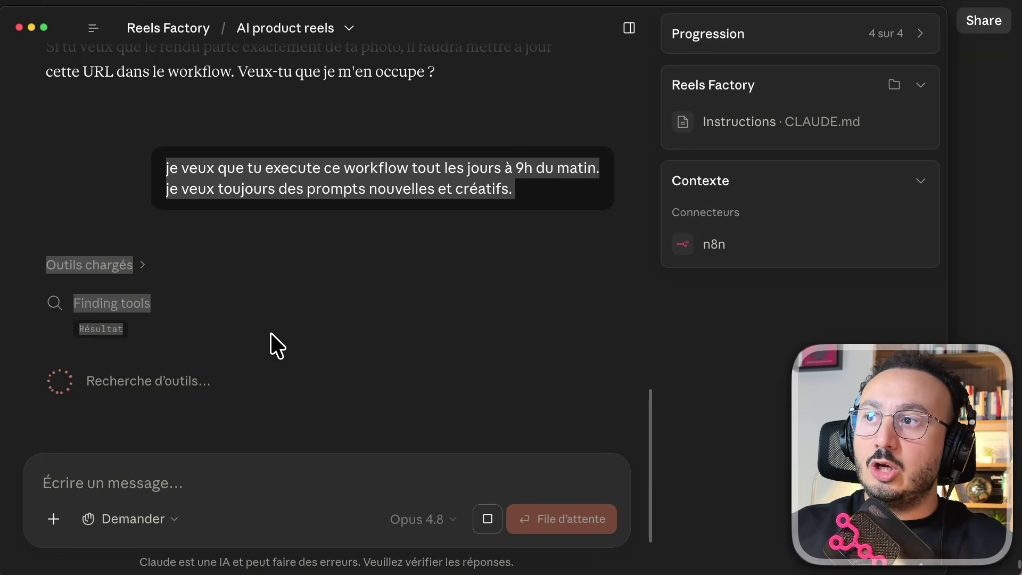
click(271, 332)
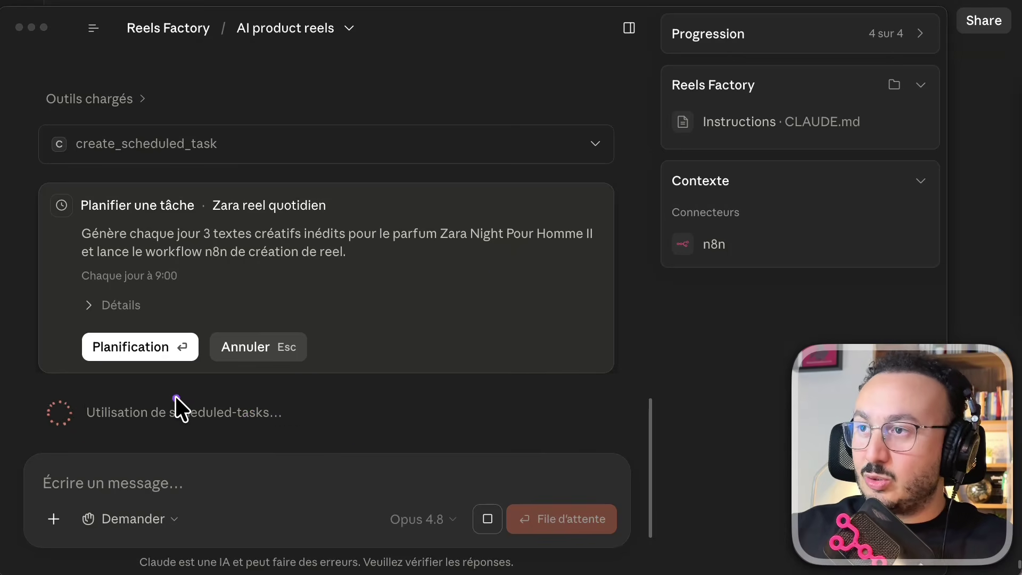
click(156, 347)
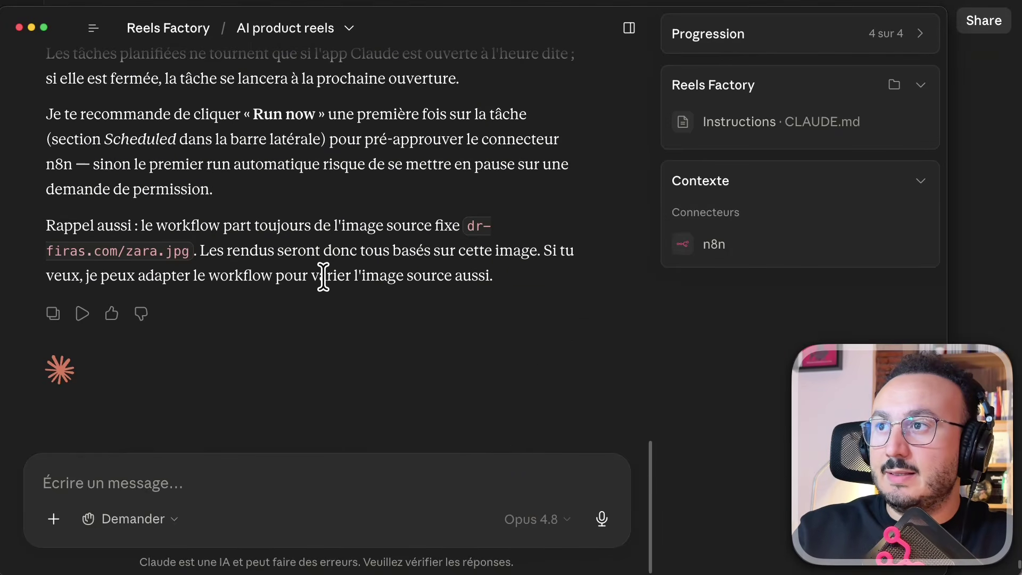
- Read Claude's notes on when the scheduled task runs, connector pre-approval and the source image
click(251, 227)
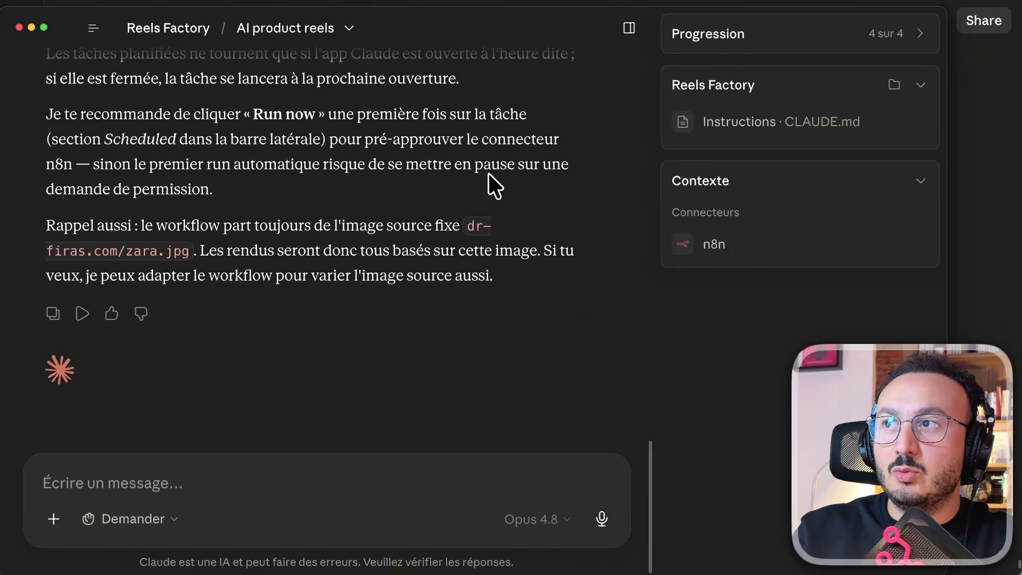
mouse_move(385, 100)
mouse_down()
mouse_move(339, 91)
mouse_move(198, 186)
mouse_up()
click(307, 186)
drag(538, 104, 359, 162)
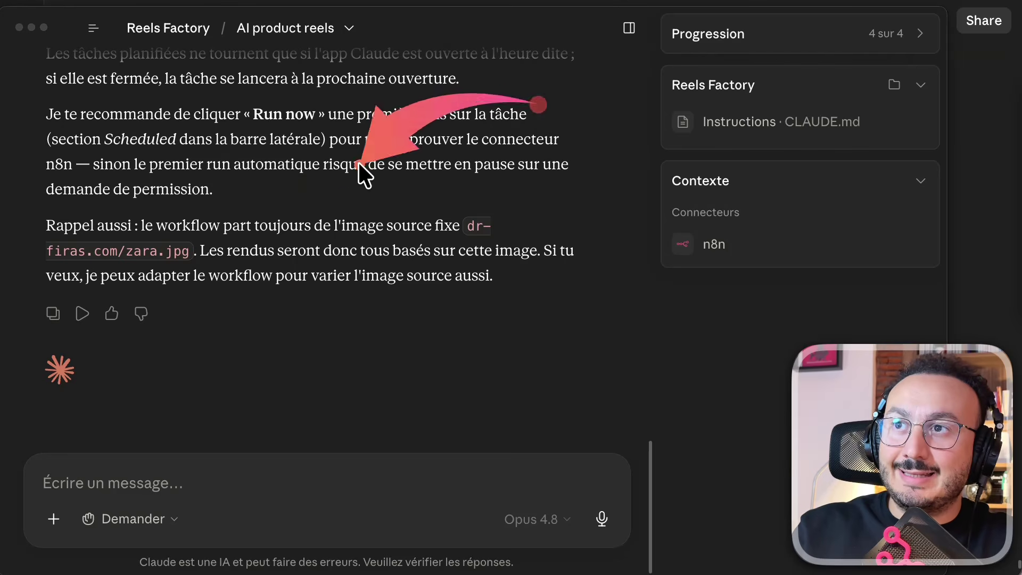
click(531, 340)
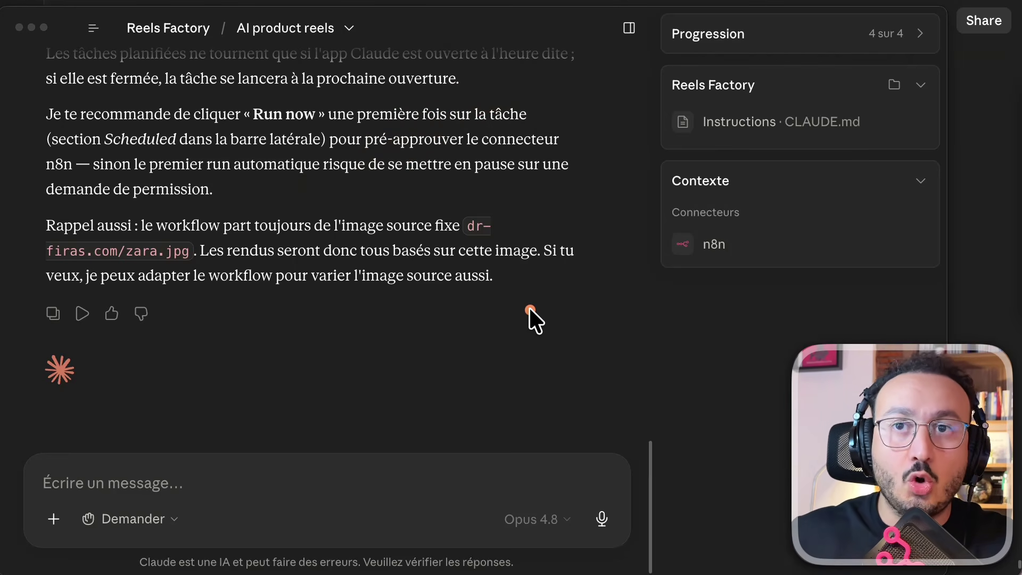
drag(514, 184, 653, 249)
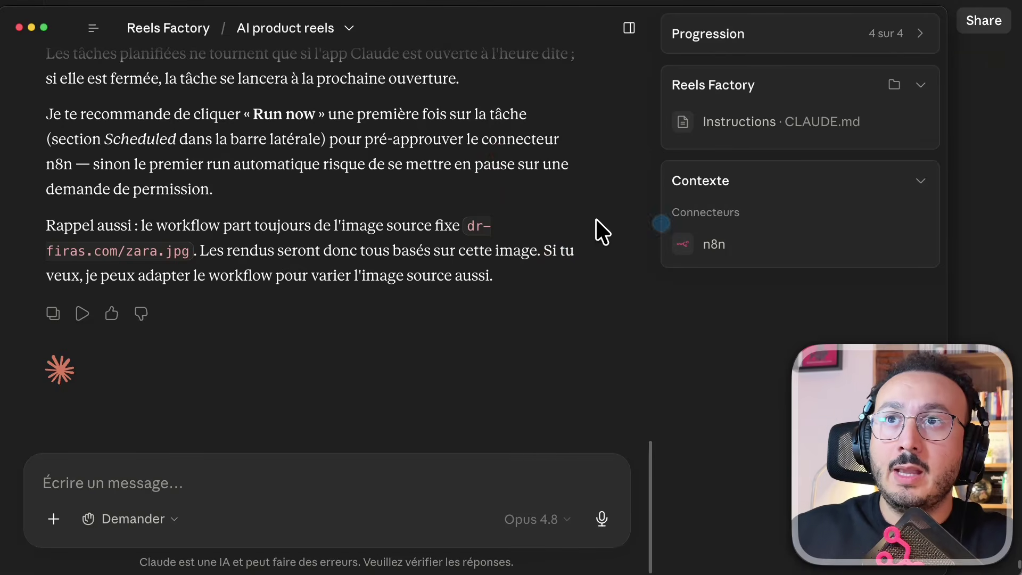
scroll(532, 224, up, 5)
- Open the Zara reel quotidien task from Cowork's scheduled tasks and examine its run controls and instructions
click(93, 28)
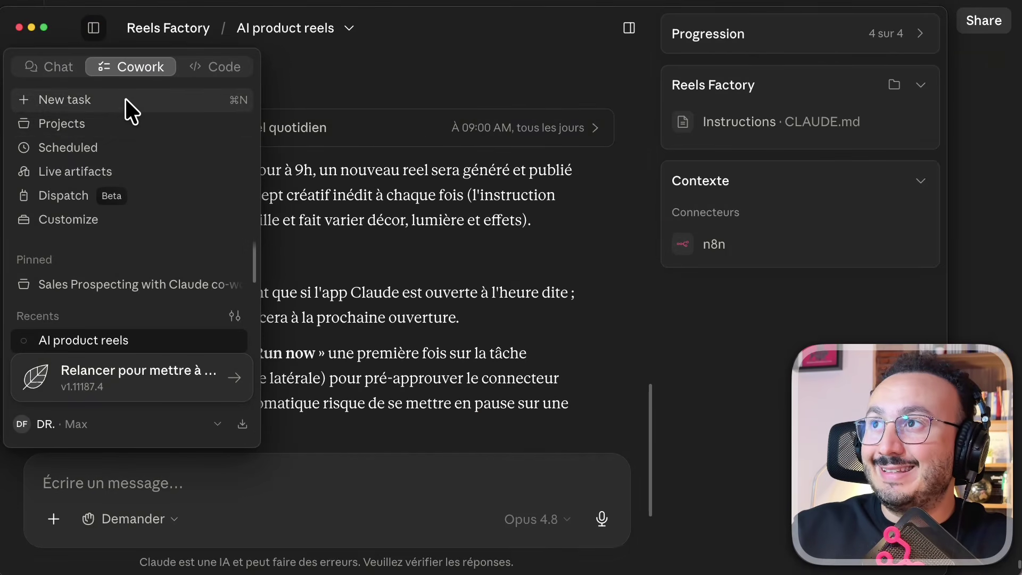
click(118, 147)
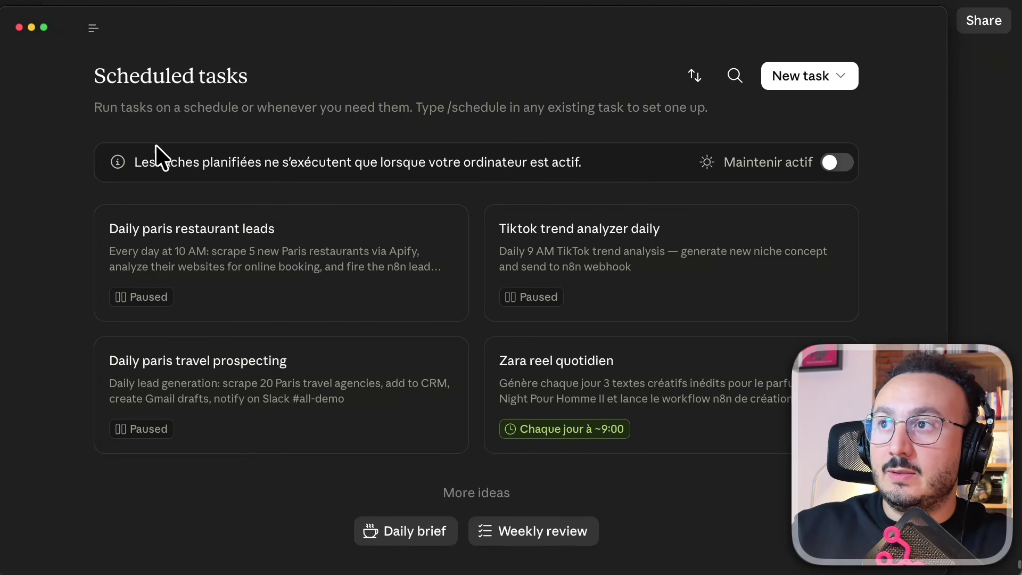
mouse_move(418, 49)
mouse_down()
mouse_move(426, 405)
mouse_move(539, 405)
mouse_up()
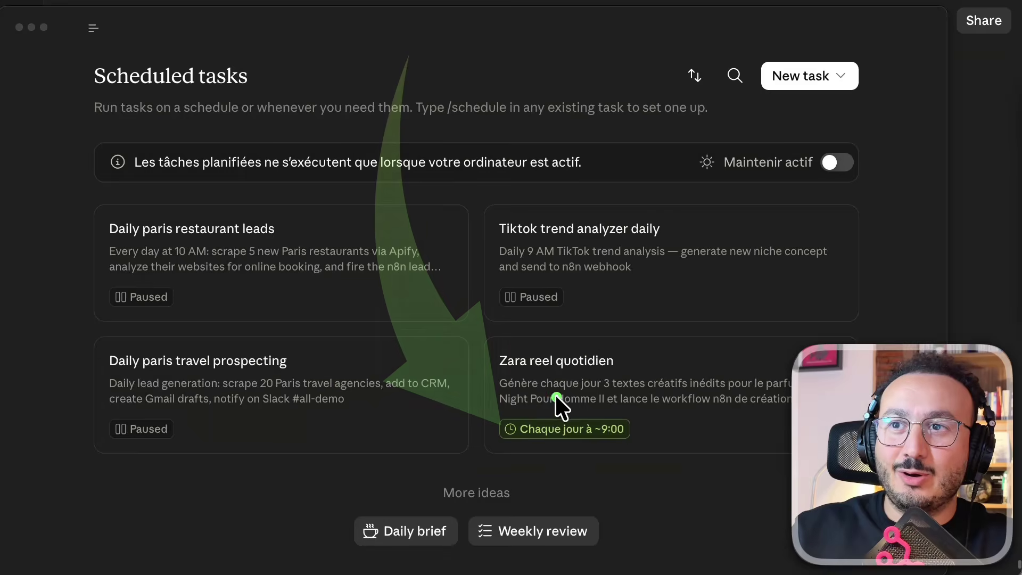
click(575, 376)
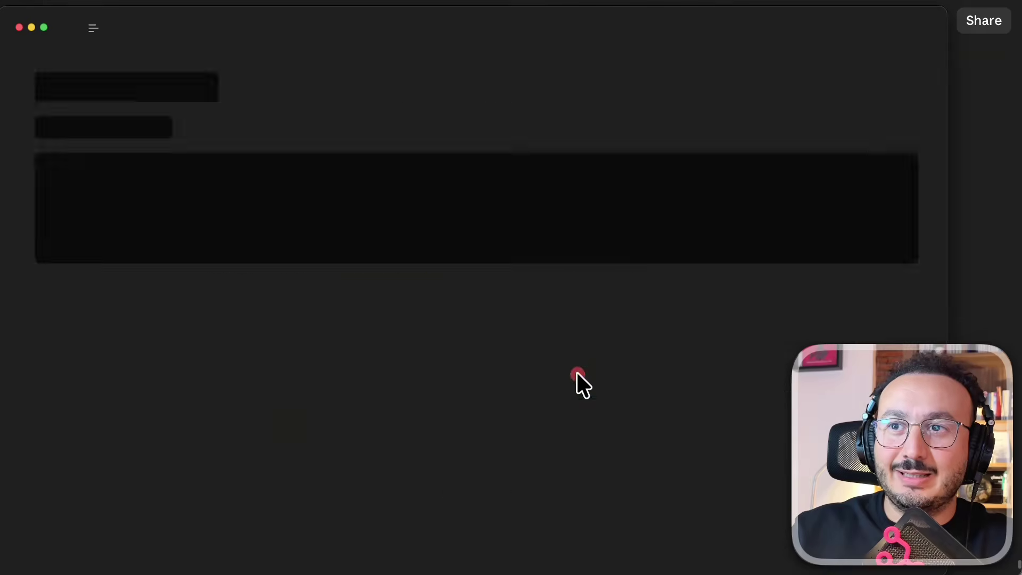
drag(562, 410, 808, 129)
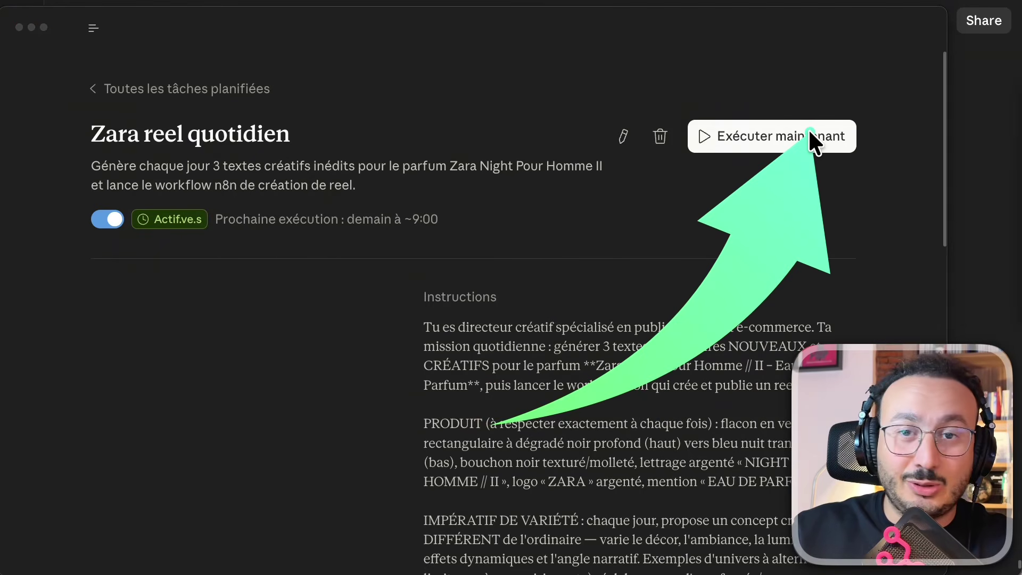
drag(651, 26, 641, 97)
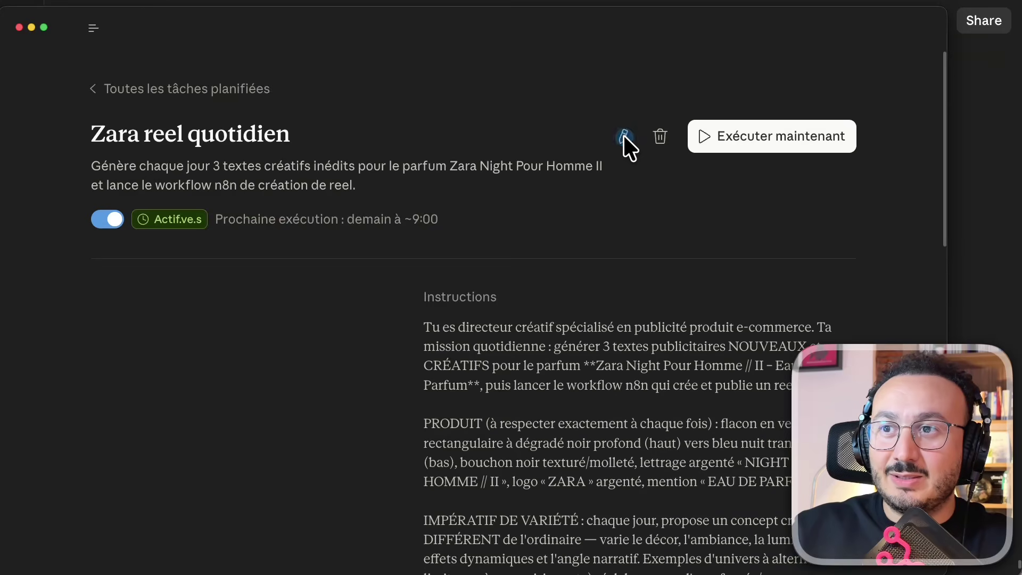
scroll(486, 358, down, 7)
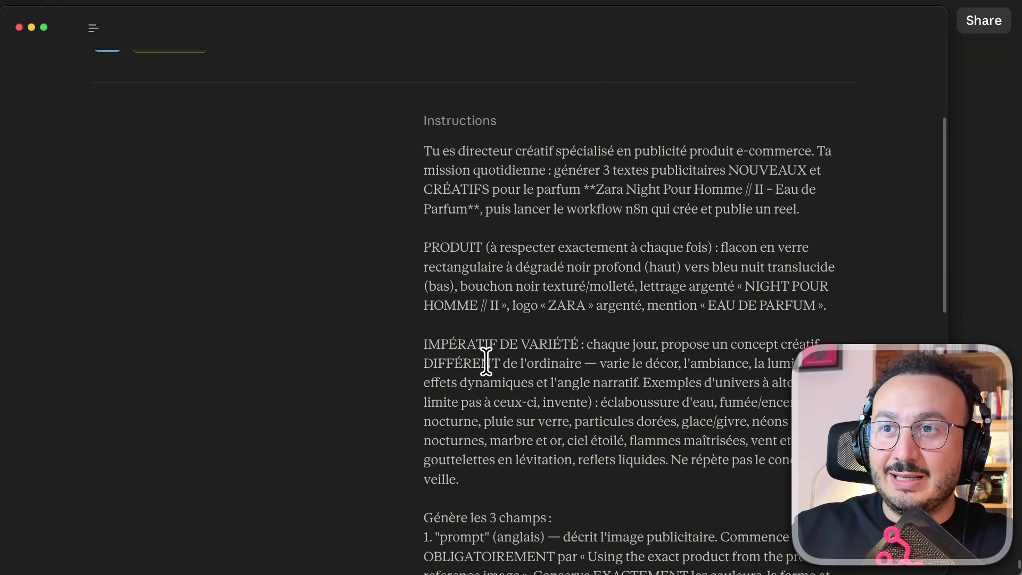
drag(306, 202, 569, 134)
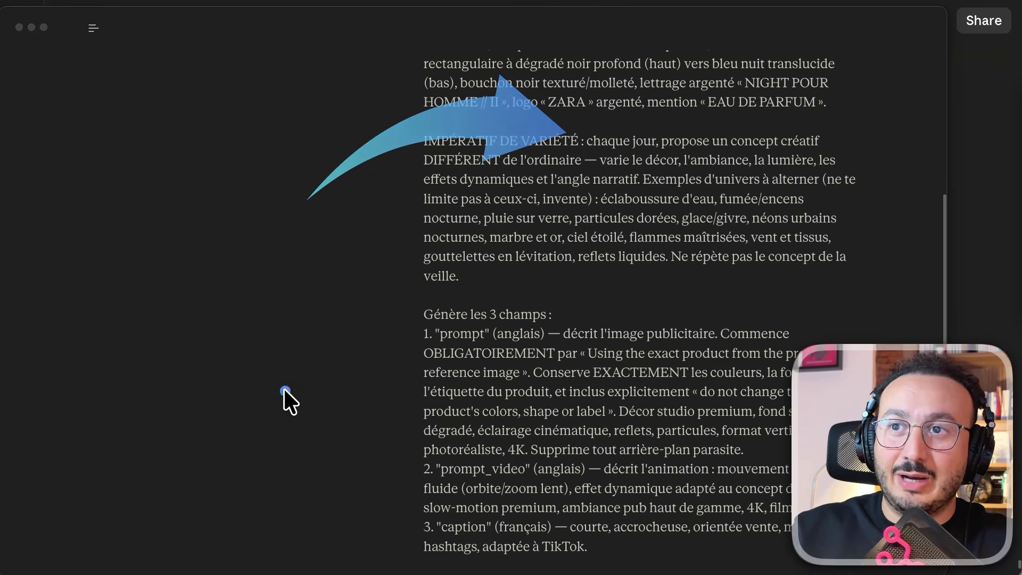
- Examine the rest of the scheduled task's instructions, including the three generated fields, n8n workflow execution, project, folder, repetition and approval sections
drag(282, 400, 520, 452)
scroll(465, 445, down, 3)
scroll(466, 446, down, 4)
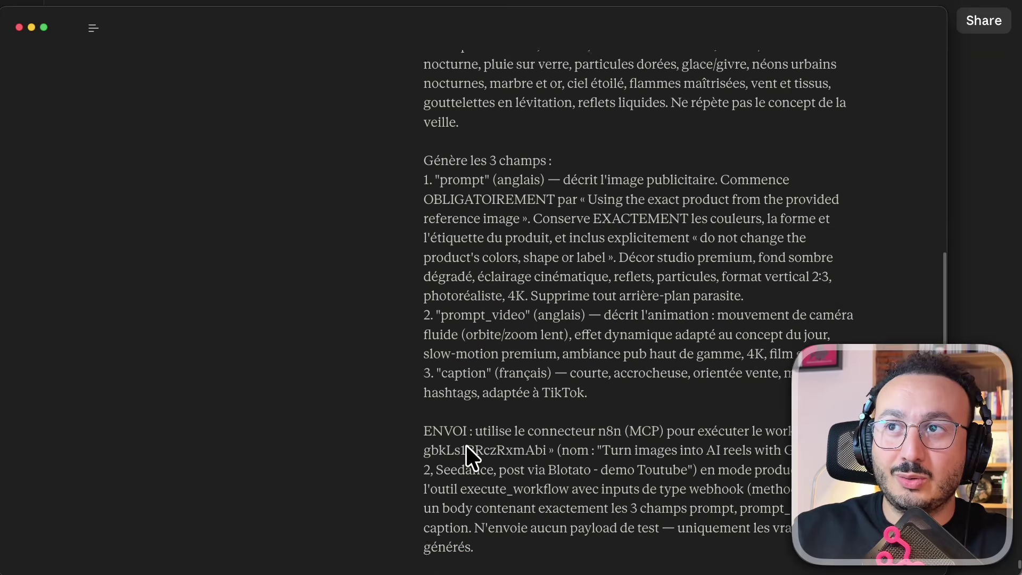
scroll(465, 445, down, 4)
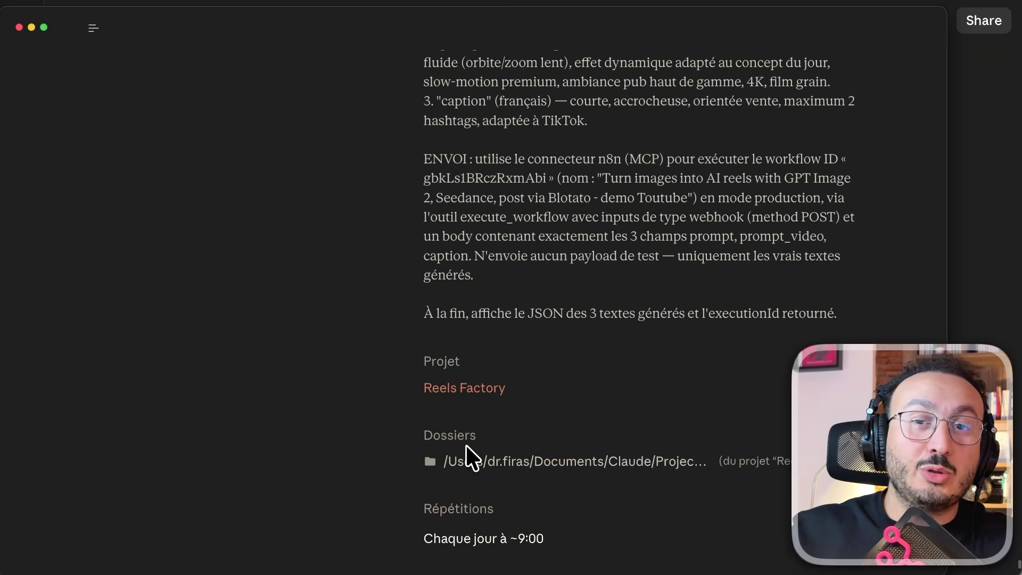
scroll(466, 446, down, 2)
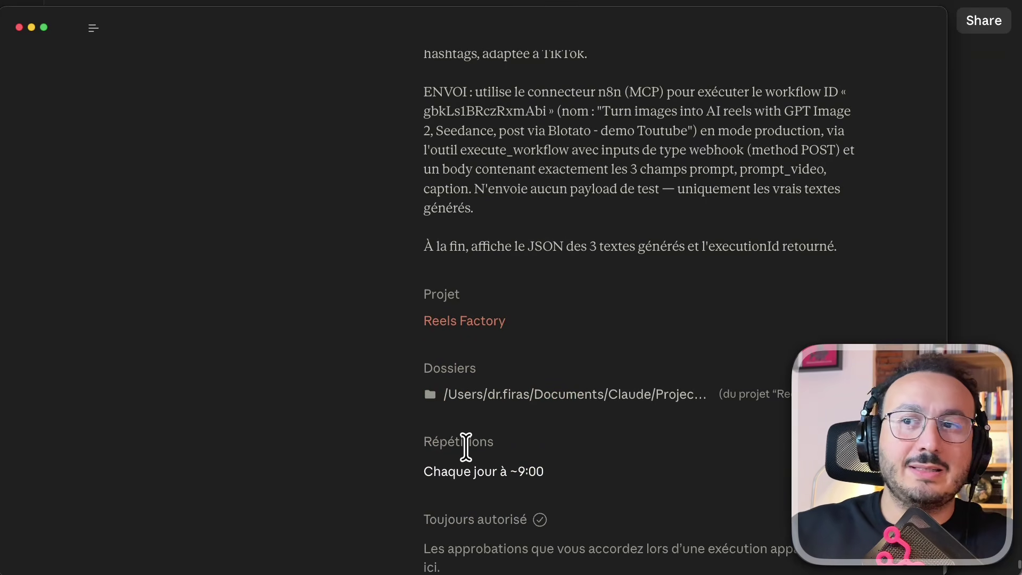
scroll(603, 351, up, 18)
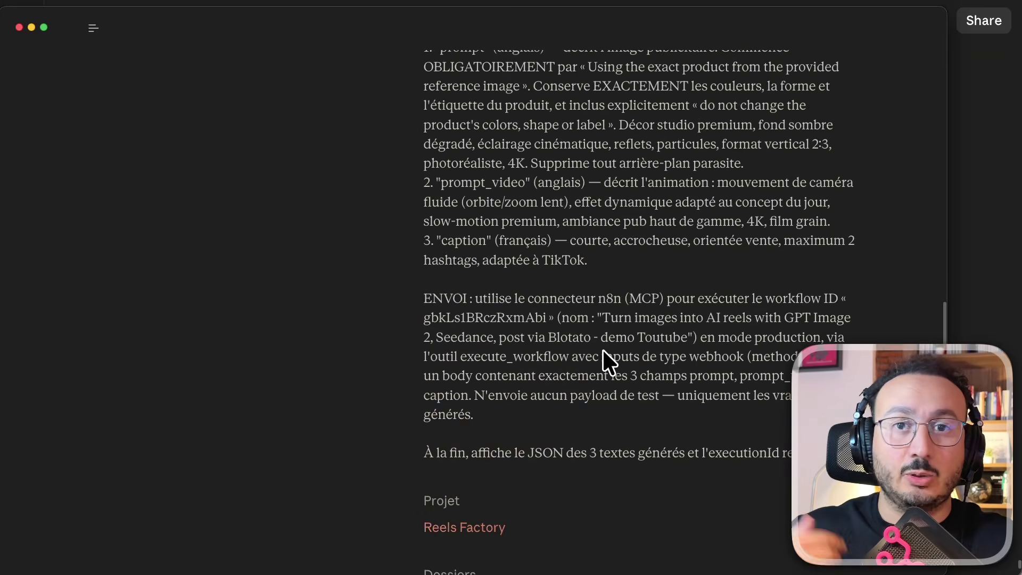
scroll(603, 351, up, 5)
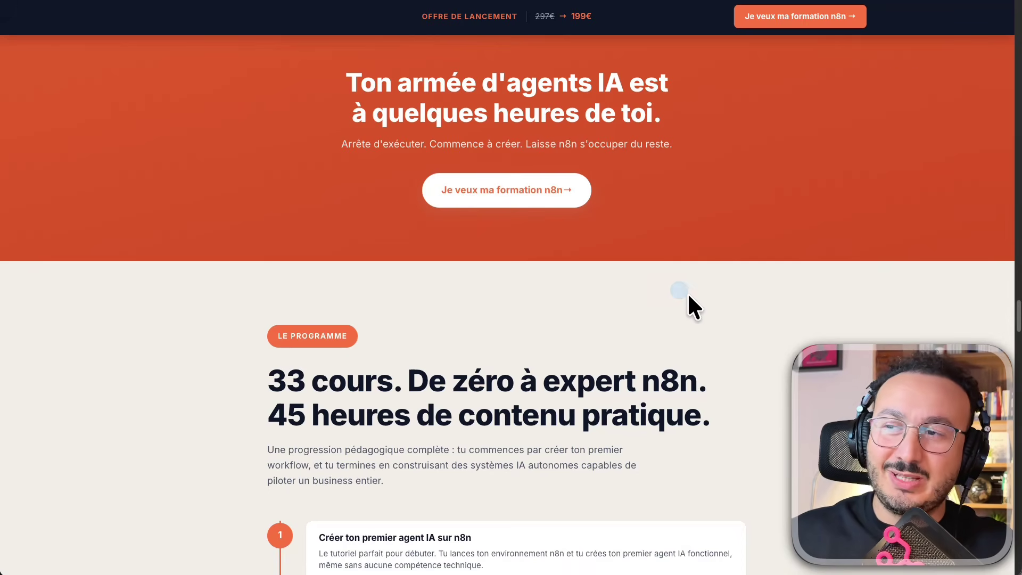
- Look through the complete course programme on the n8n training web page, down to the final bonus module
scroll(689, 296, down, 15)
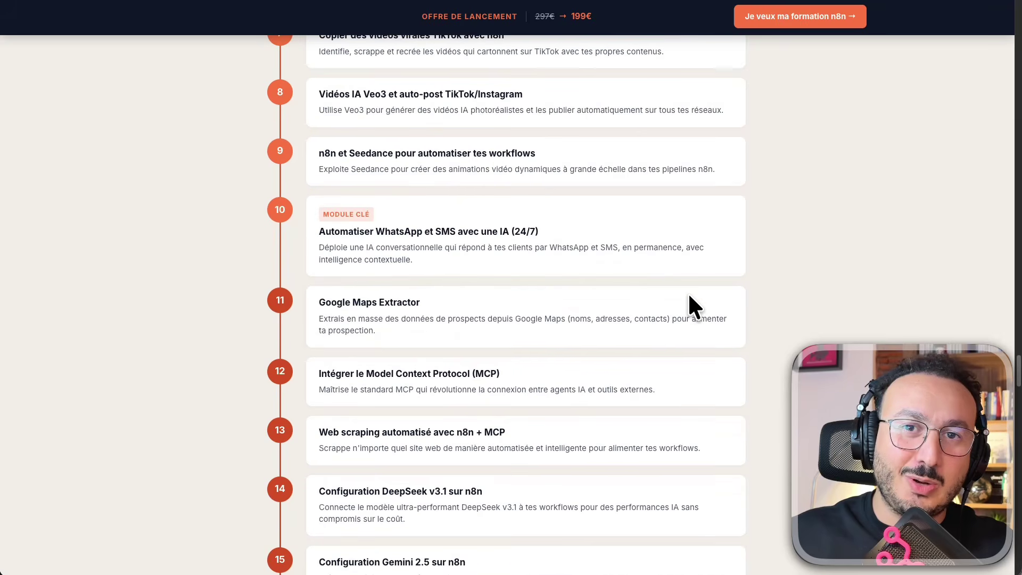
scroll(695, 307, down, 1)
scroll(690, 298, down, 8)
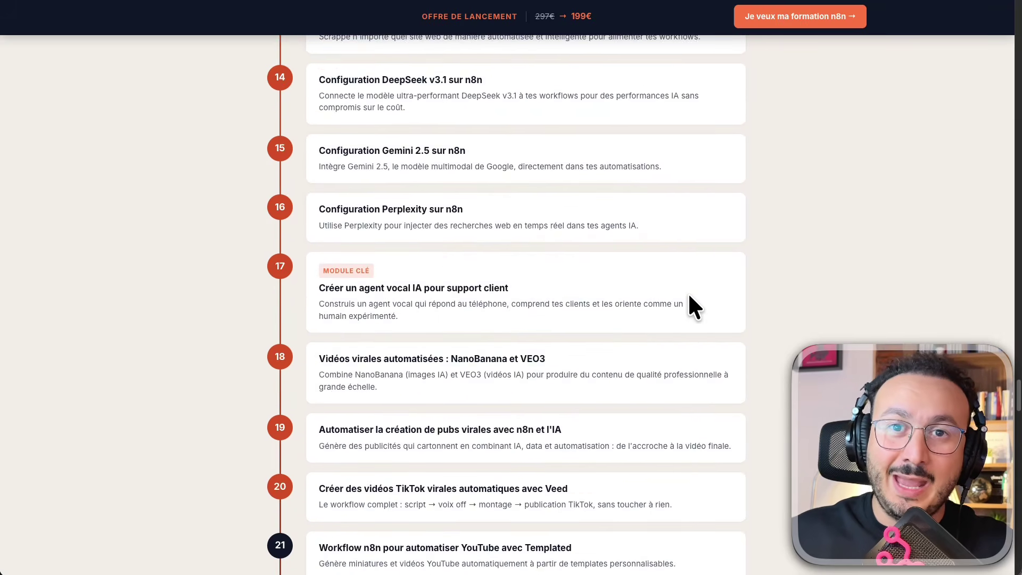
scroll(690, 296, down, 2)
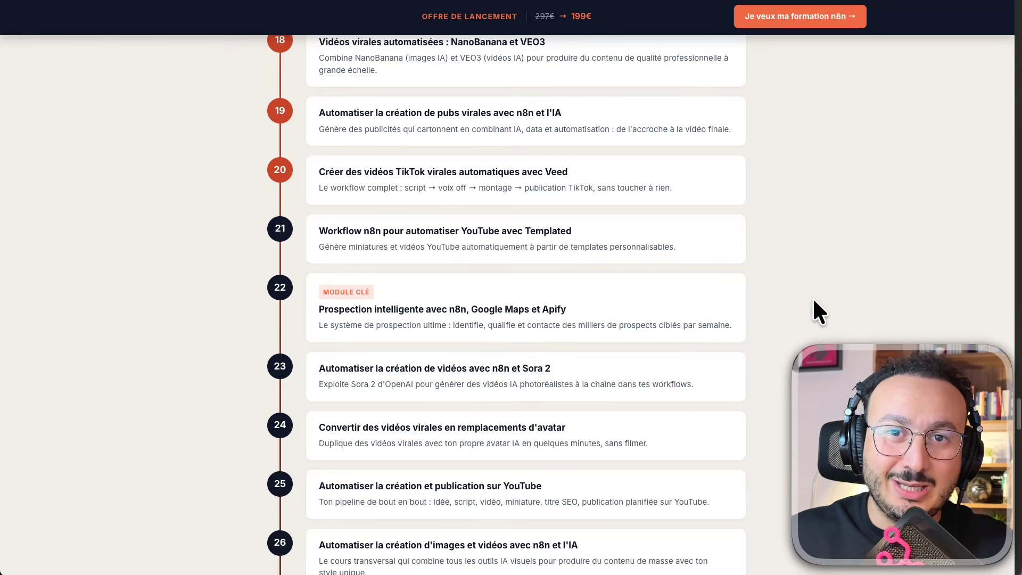
scroll(813, 302, down, 4)
scroll(813, 302, down, 4)
scroll(813, 297, down, 15)
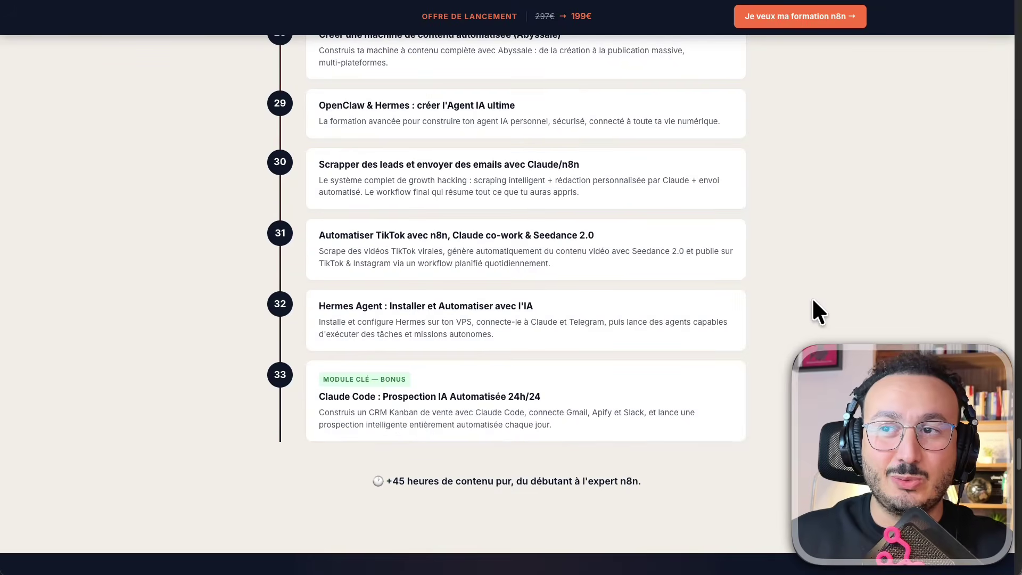